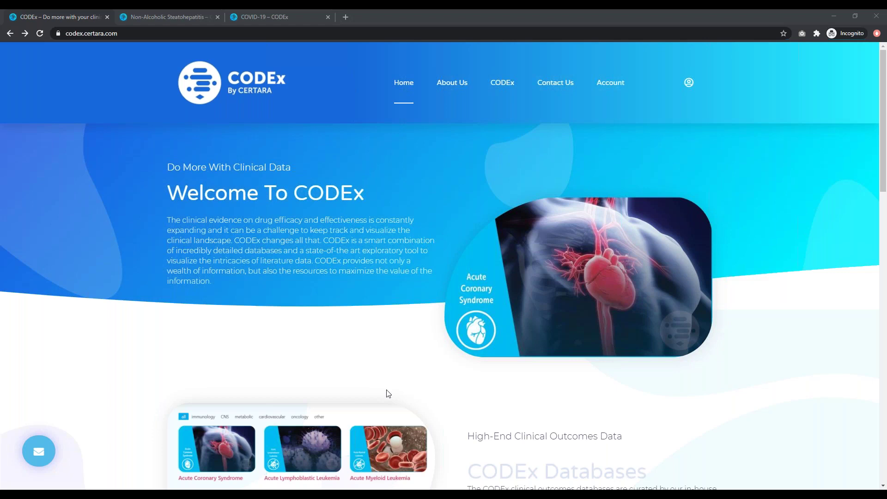
- Check the account login sidebar, close it, and look through the sections of the home page
{"action": "left_click", "coordinate": [689, 83]}
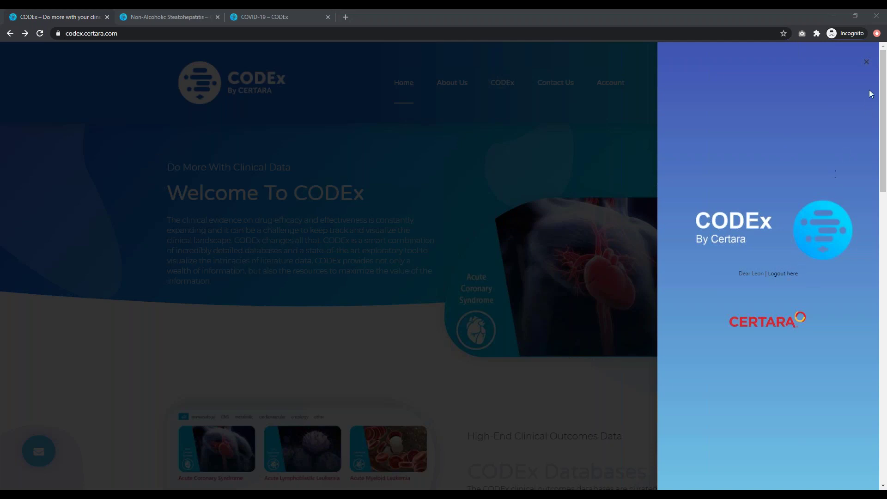
{"action": "left_click", "coordinate": [867, 62]}
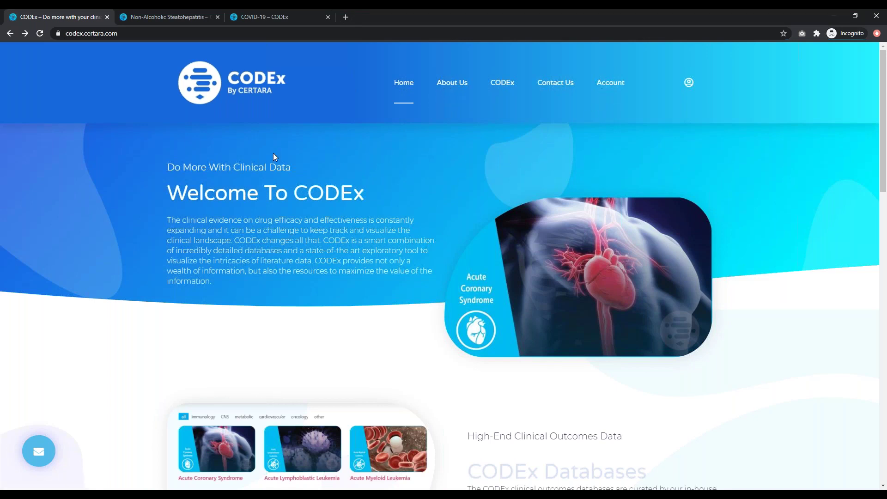
{"action": "scroll", "coordinate": [336, 214], "scroll_direction": "down", "scroll_amount": 4}
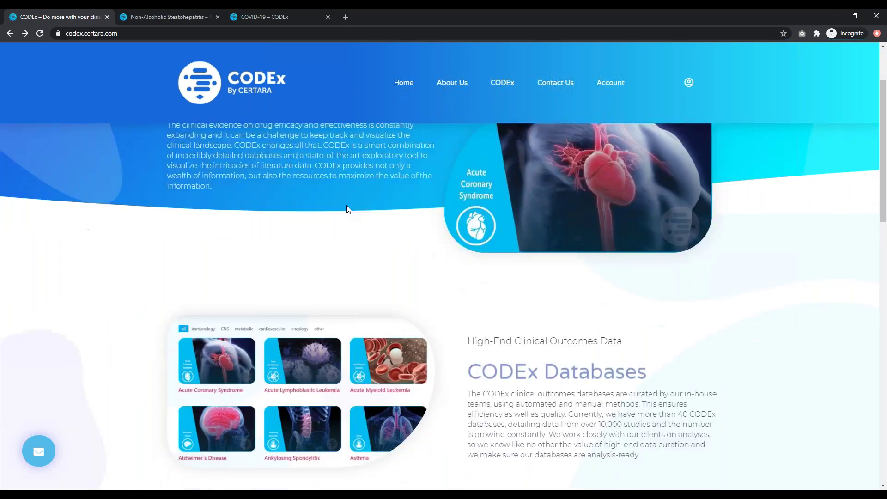
{"action": "scroll", "coordinate": [357, 209], "scroll_direction": "down", "scroll_amount": 3}
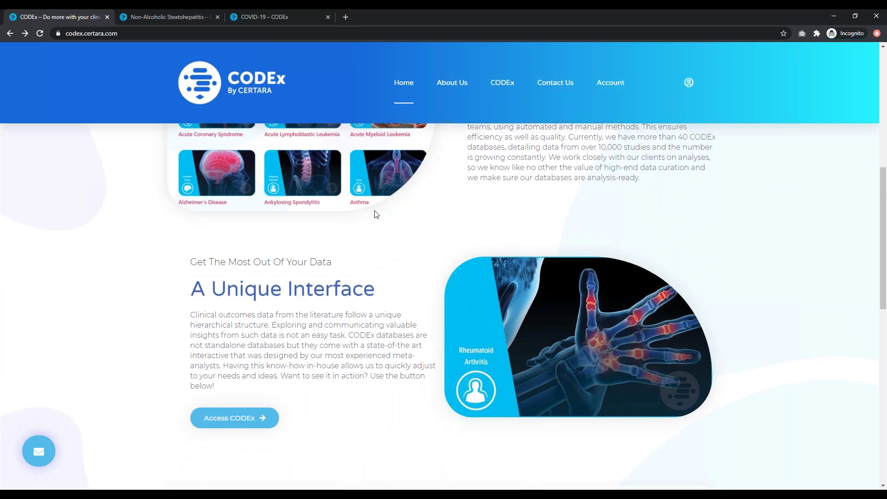
{"action": "scroll", "coordinate": [377, 214], "scroll_direction": "down", "scroll_amount": 10}
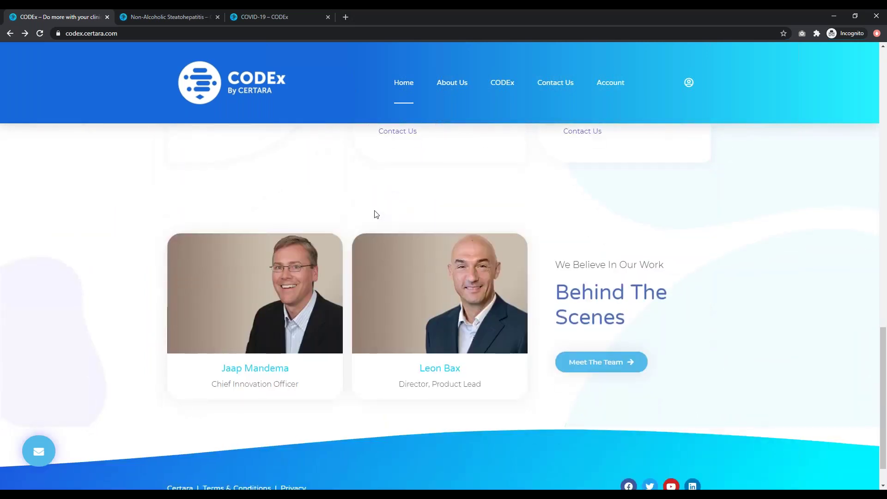
{"action": "scroll", "coordinate": [376, 214], "scroll_direction": "up", "scroll_amount": 6}
{"action": "scroll", "coordinate": [377, 215], "scroll_direction": "up", "scroll_amount": 12}
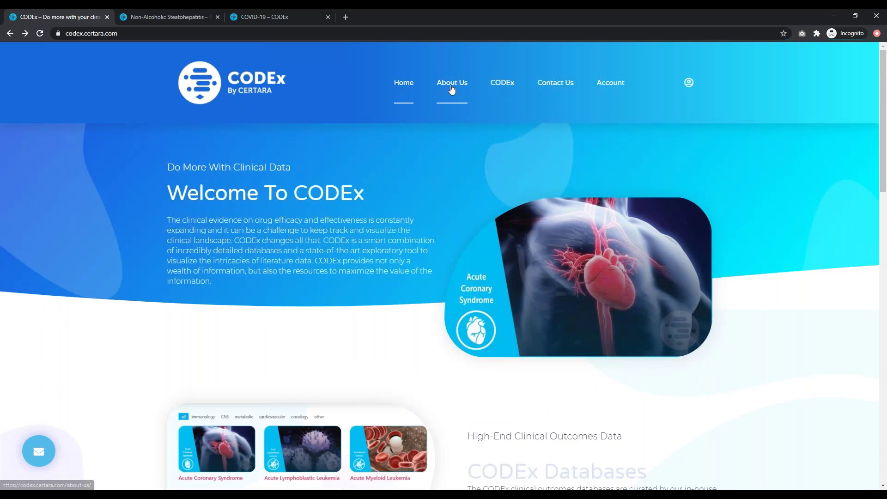
- Go to the About Us page and look through the strategy, infrastructure and database team listings
{"action": "left_click", "coordinate": [452, 86]}
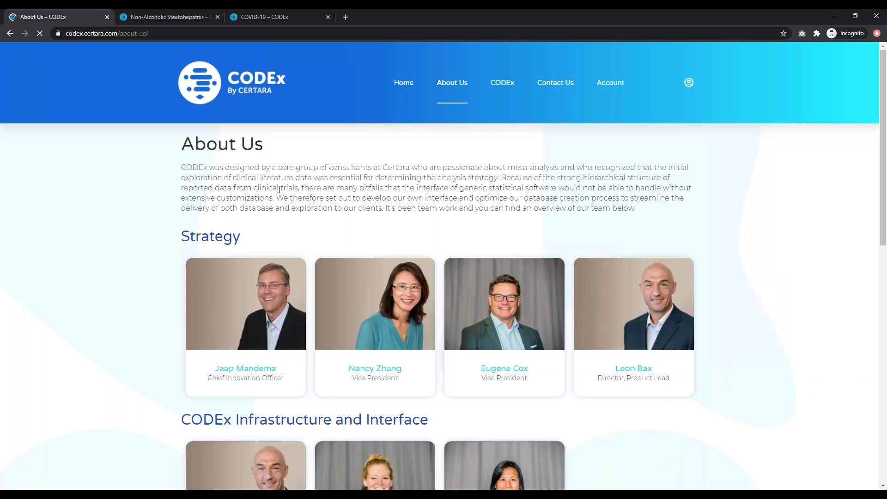
{"action": "scroll", "coordinate": [280, 189], "scroll_direction": "down", "scroll_amount": 5}
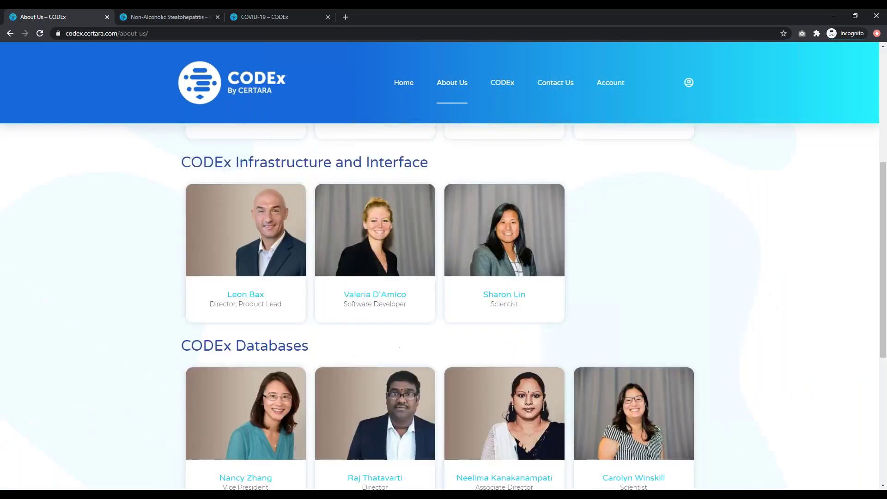
{"action": "scroll", "coordinate": [307, 184], "scroll_direction": "down", "scroll_amount": 6}
{"action": "scroll", "coordinate": [393, 257], "scroll_direction": "up", "scroll_amount": 1}
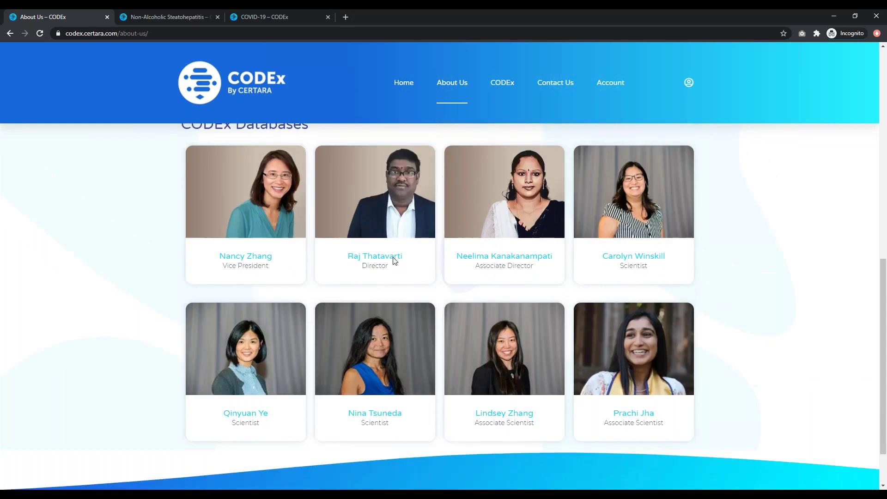
{"action": "scroll", "coordinate": [393, 257], "scroll_direction": "up", "scroll_amount": 10}
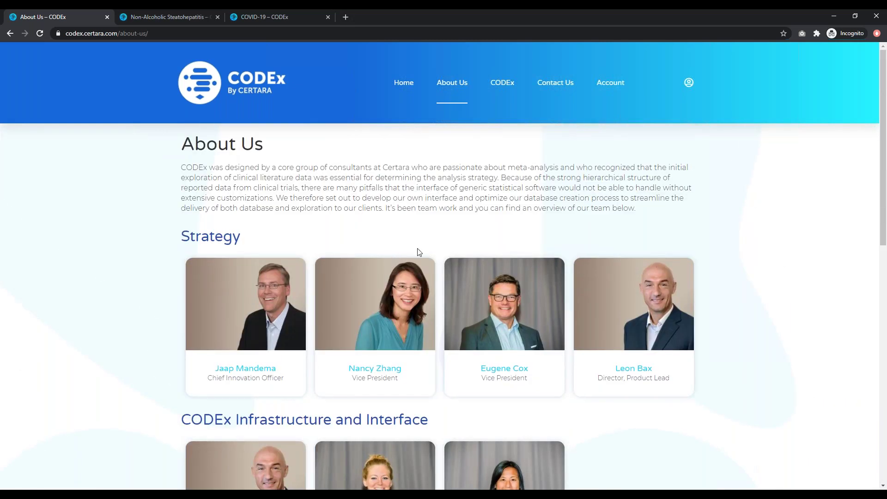
- Go to the CODEx library page and browse its gallery of disease databases
{"action": "left_click", "coordinate": [503, 87]}
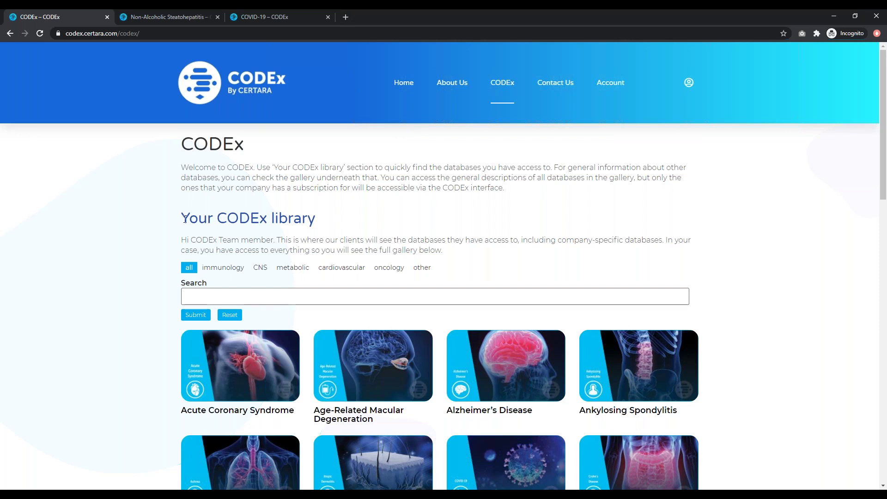
{"action": "scroll", "coordinate": [185, 221], "scroll_direction": "down", "scroll_amount": 15}
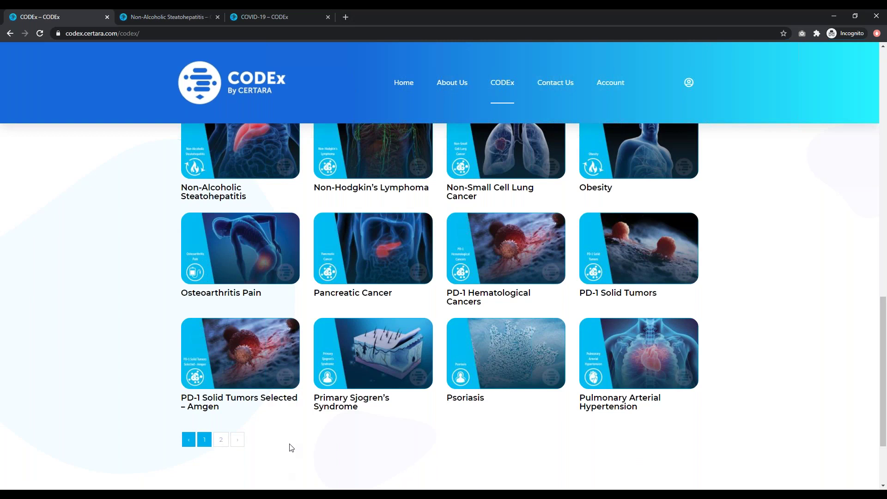
{"action": "scroll", "coordinate": [291, 448], "scroll_direction": "up", "scroll_amount": 15}
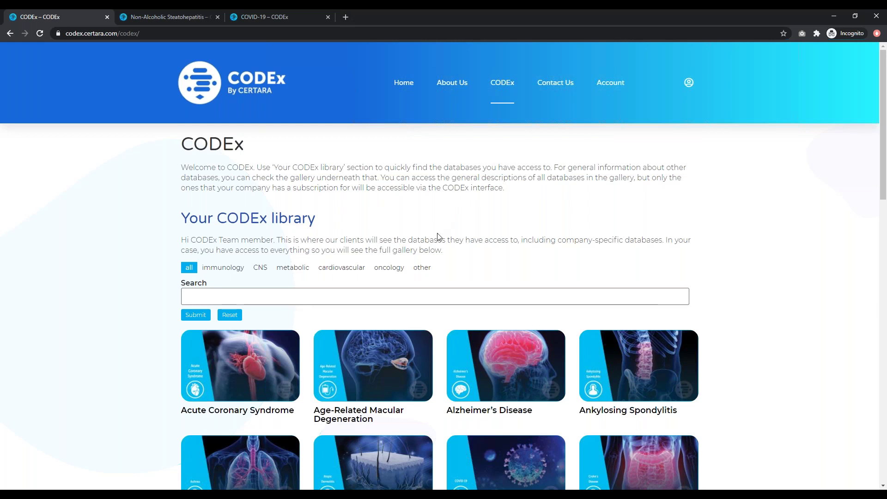
{"action": "scroll", "coordinate": [278, 299], "scroll_direction": "down", "scroll_amount": 3}
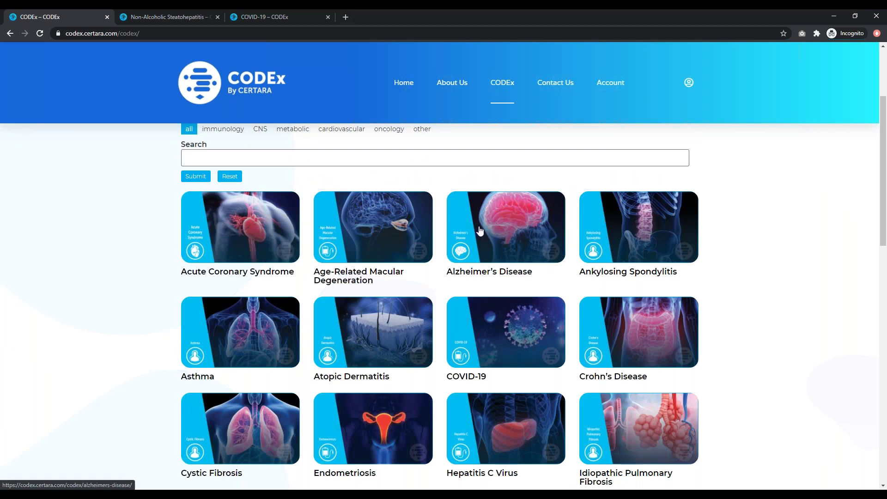
{"action": "scroll", "coordinate": [437, 272], "scroll_direction": "up", "scroll_amount": 2}
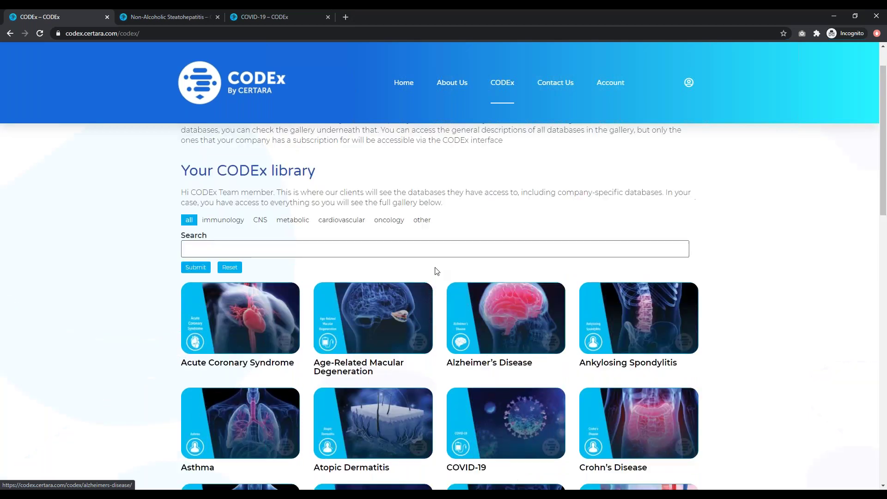
{"action": "left_click", "coordinate": [218, 246]}
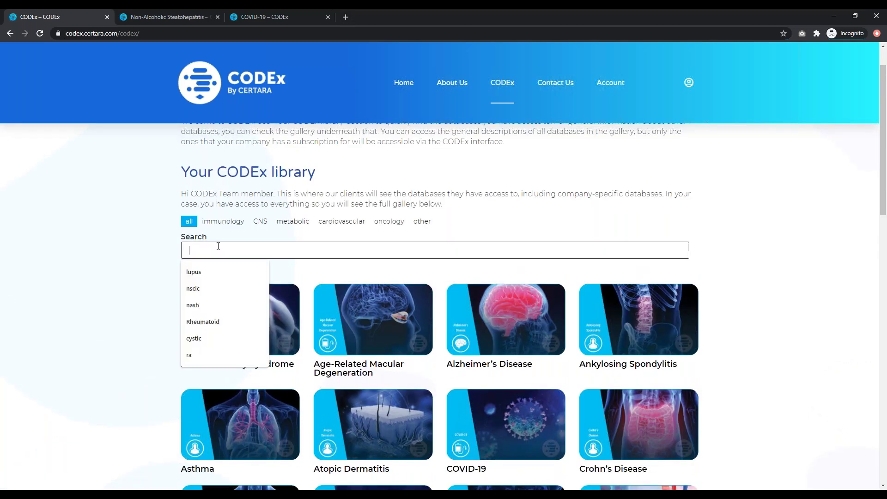
{"action": "type", "text": "lupu"}
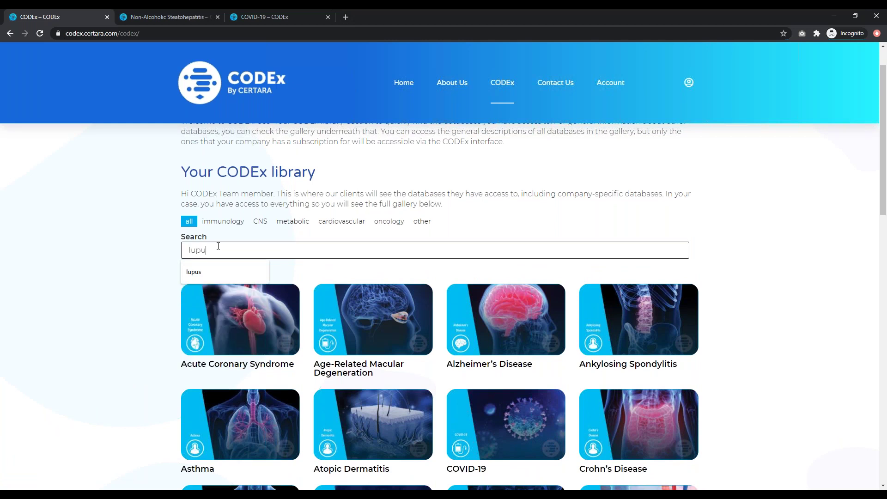
{"action": "key", "text": "BackSpace"}
{"action": "key", "text": "BackSpace"}
{"action": "key", "text": "BackSpace"}
{"action": "key", "text": "BackSpace"}
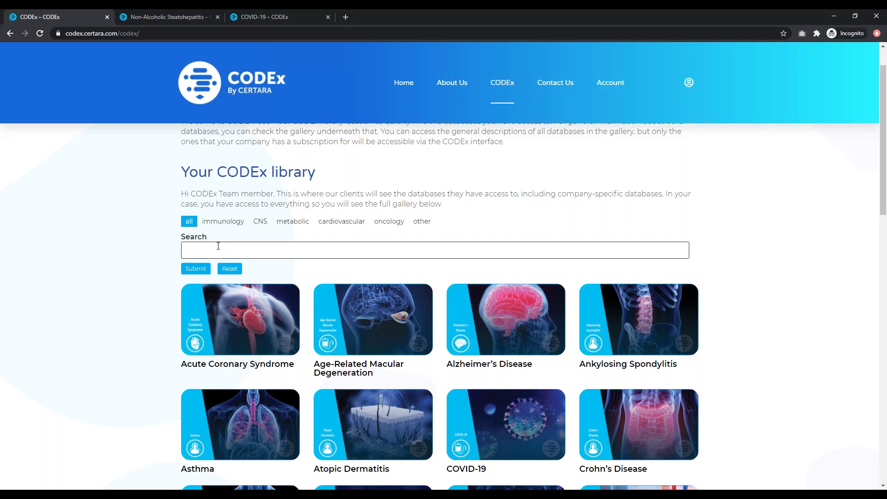
- Search the CODEx library for "crohn's", and reset the search to bring back the full gallery
{"action": "type", "text": "ch"}
{"action": "type", "text": "ro"}
{"action": "key", "text": "BackSpace"}
{"action": "key", "text": "BackSpace"}
{"action": "key", "text": "BackSpace"}
{"action": "type", "text": "rohn\\'s"}
{"action": "key", "text": "Return"}
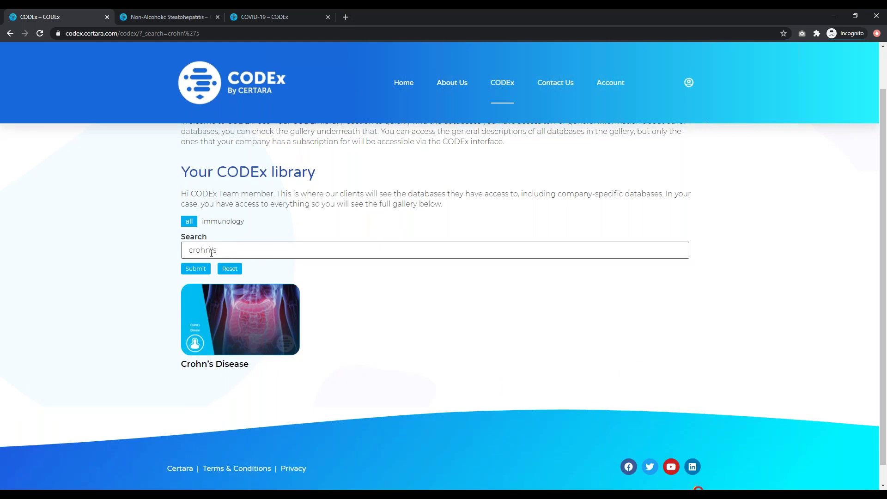
{"action": "left_click", "coordinate": [229, 269]}
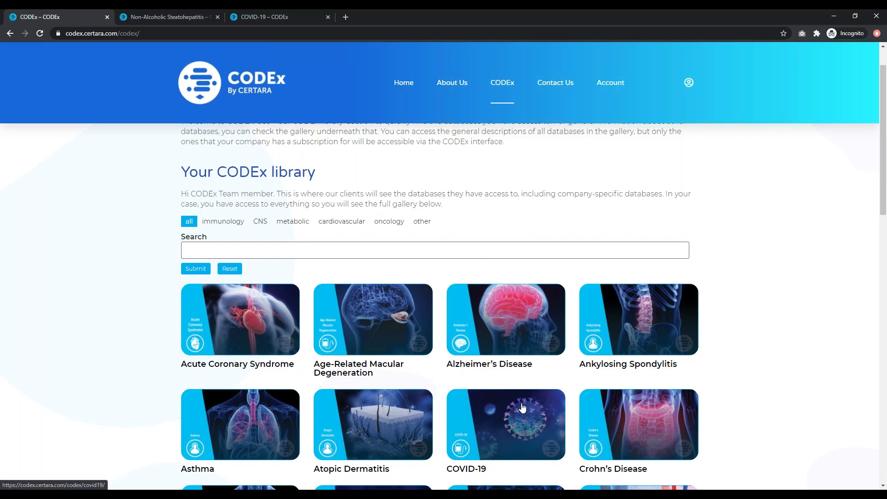
- Open the Acute Coronary Syndrome database page and look over its summary and preview images
{"action": "left_click", "coordinate": [264, 332]}
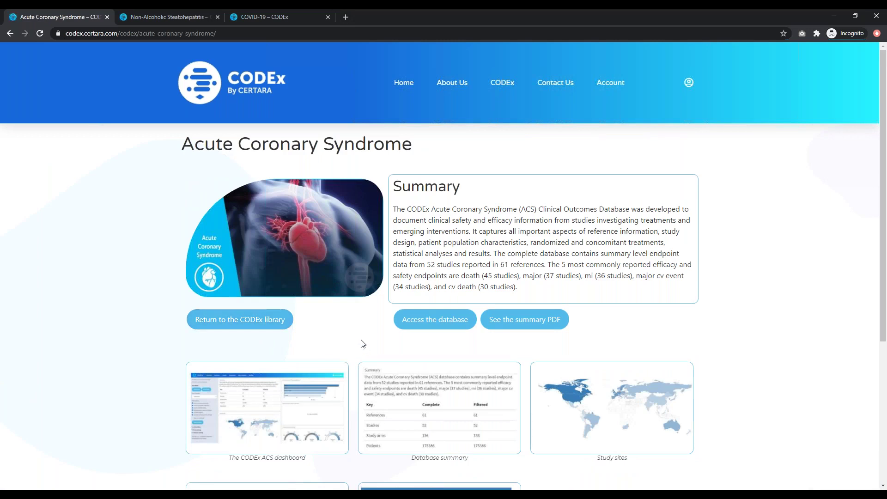
{"action": "scroll", "coordinate": [364, 345], "scroll_direction": "down", "scroll_amount": 2}
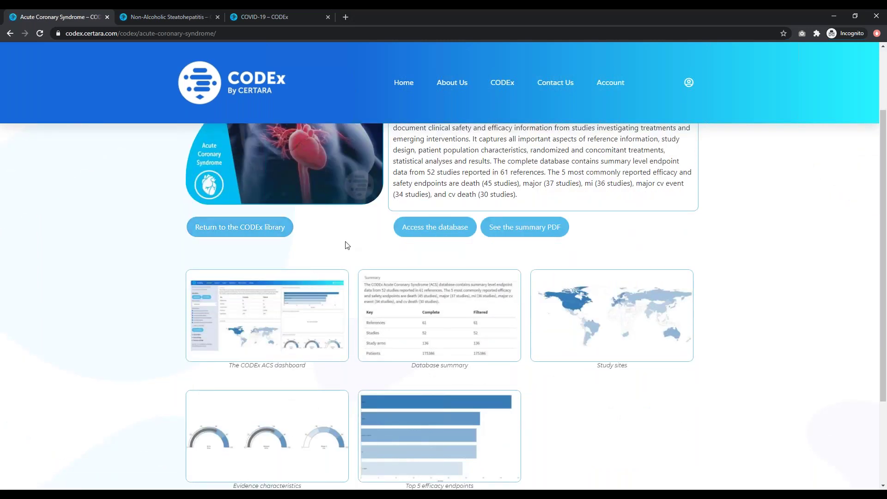
{"action": "scroll", "coordinate": [348, 246], "scroll_direction": "up", "scroll_amount": 1}
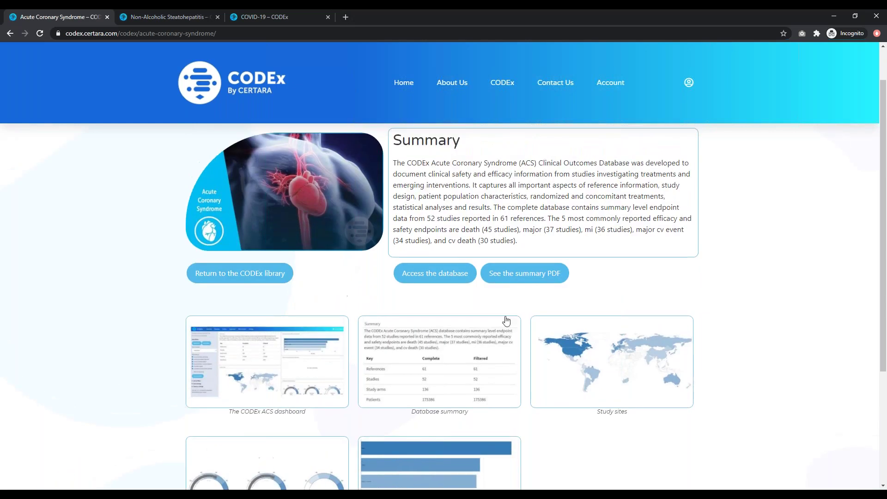
- Open the Acute Coronary Syndrome summary PDF in a new tab and read through its pages
{"action": "right_click", "coordinate": [522, 276]}
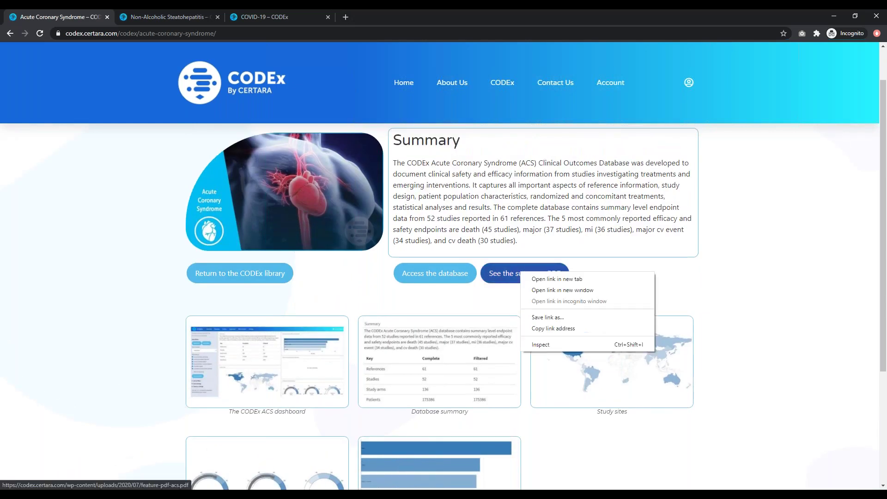
{"action": "left_click", "coordinate": [543, 280]}
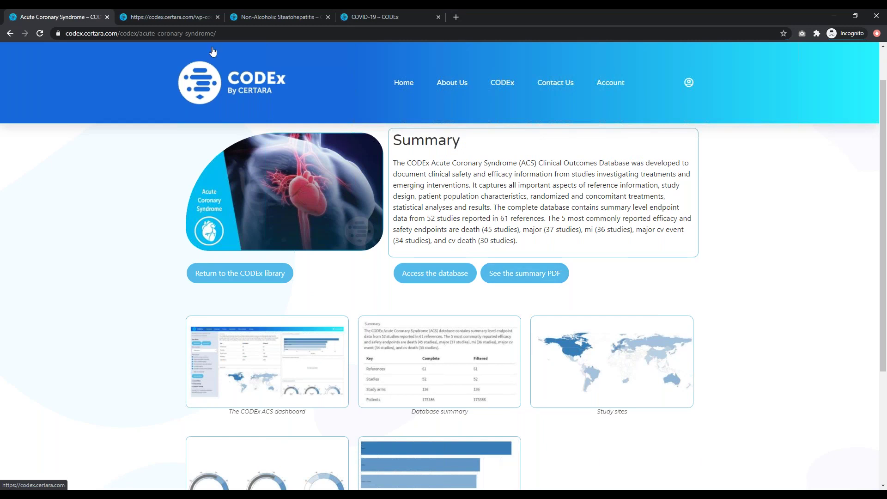
{"action": "left_click", "coordinate": [185, 17]}
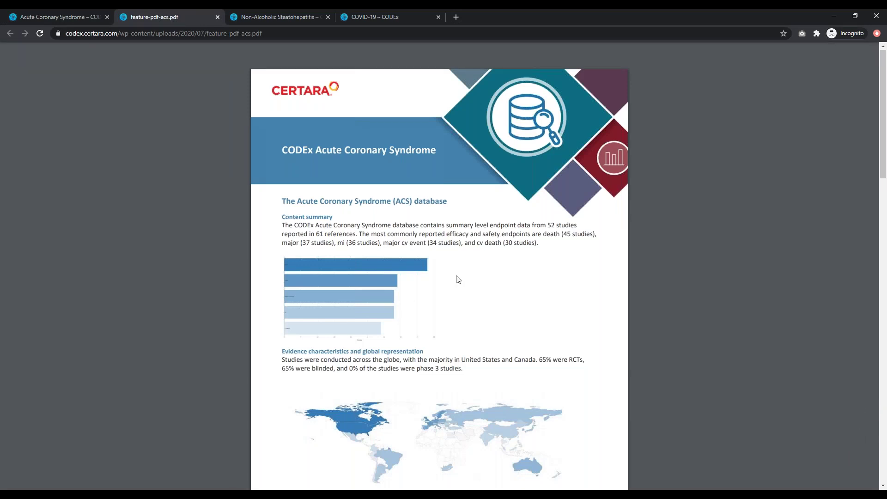
{"action": "scroll", "coordinate": [458, 280], "scroll_direction": "down", "scroll_amount": 2}
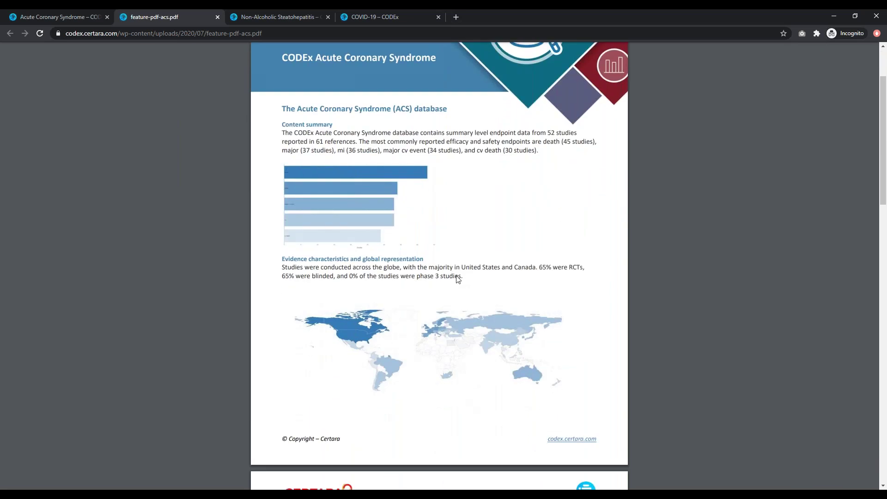
{"action": "scroll", "coordinate": [458, 279], "scroll_direction": "up", "scroll_amount": 2}
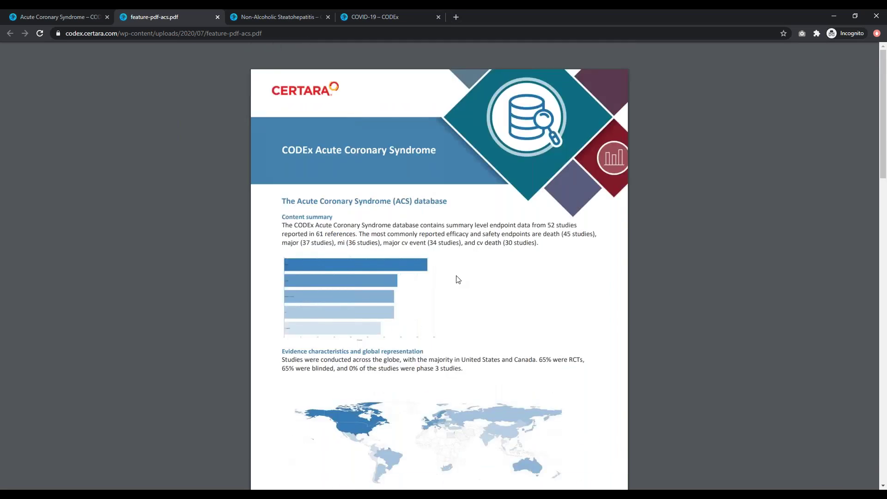
{"action": "scroll", "coordinate": [458, 279], "scroll_direction": "down", "scroll_amount": 7}
{"action": "scroll", "coordinate": [459, 277], "scroll_direction": "down", "scroll_amount": 11}
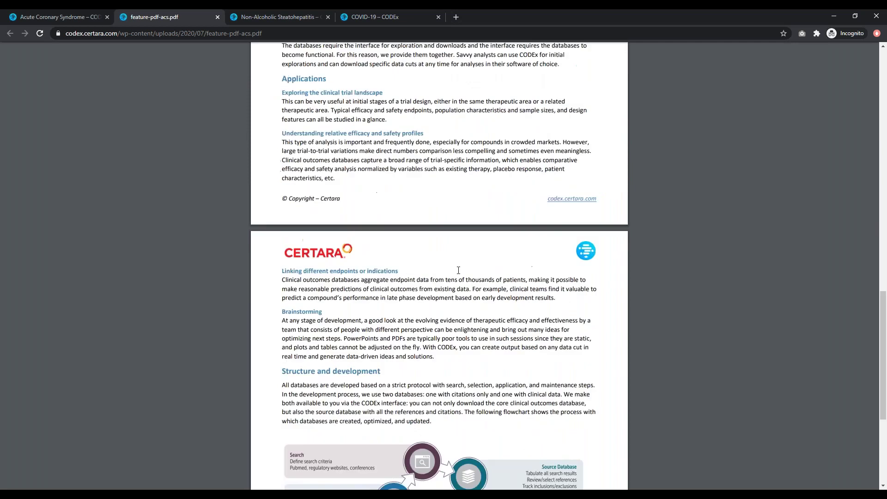
{"action": "scroll", "coordinate": [458, 271], "scroll_direction": "down", "scroll_amount": 5}
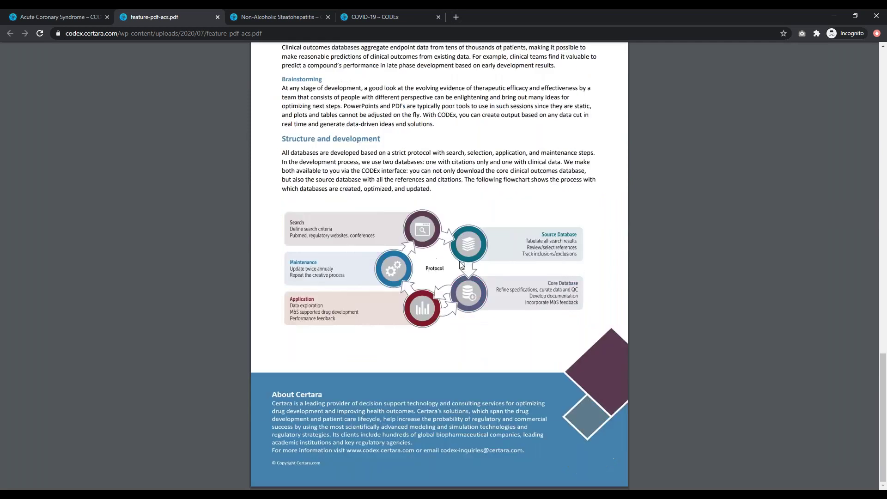
{"action": "scroll", "coordinate": [462, 264], "scroll_direction": "up", "scroll_amount": 1}
{"action": "scroll", "coordinate": [461, 265], "scroll_direction": "up", "scroll_amount": 20}
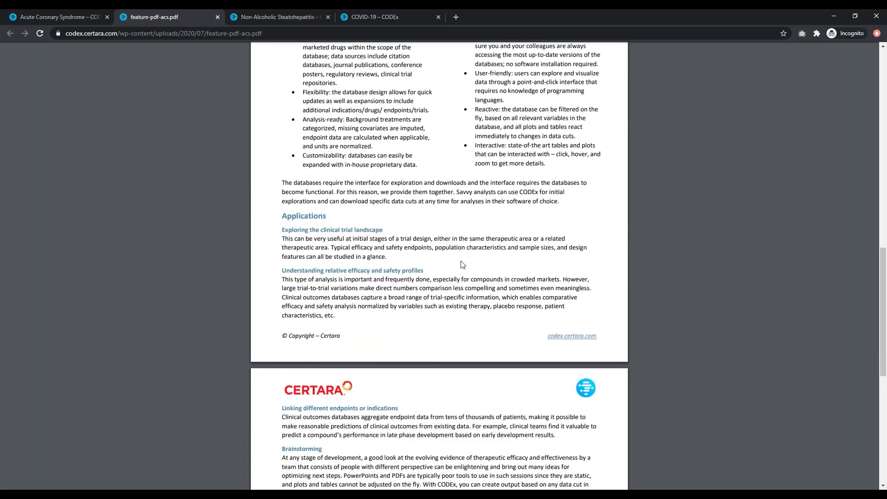
- Return to the Acute Coronary Syndrome page and view the enlarged dashboard and Database summary images one after the other
{"action": "left_click", "coordinate": [51, 18]}
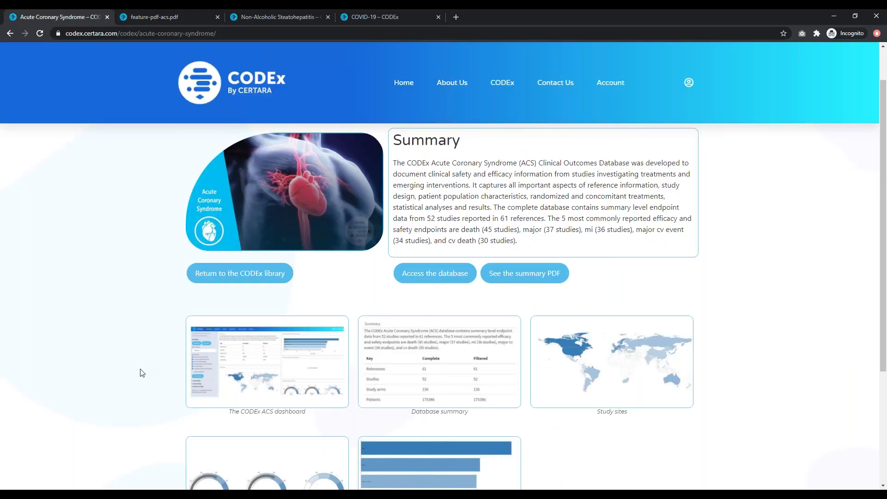
{"action": "left_click", "coordinate": [270, 367]}
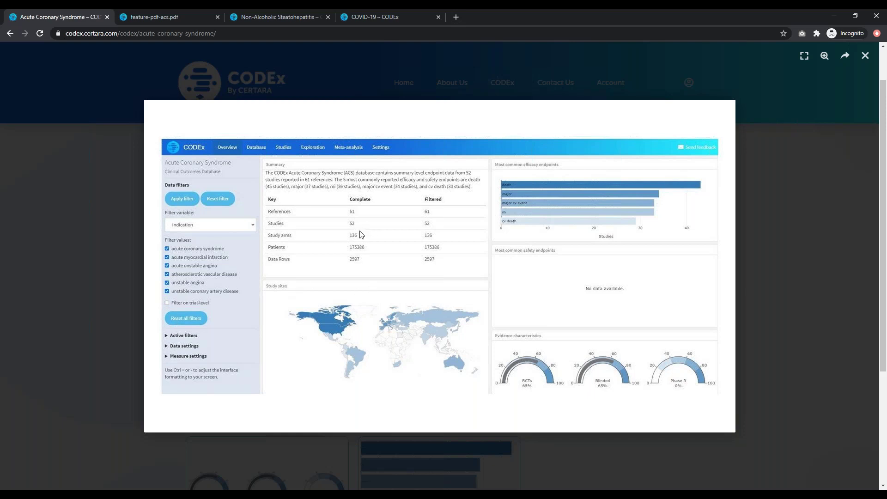
{"action": "left_click", "coordinate": [761, 235]}
{"action": "scroll", "coordinate": [527, 301], "scroll_direction": "down", "scroll_amount": 2}
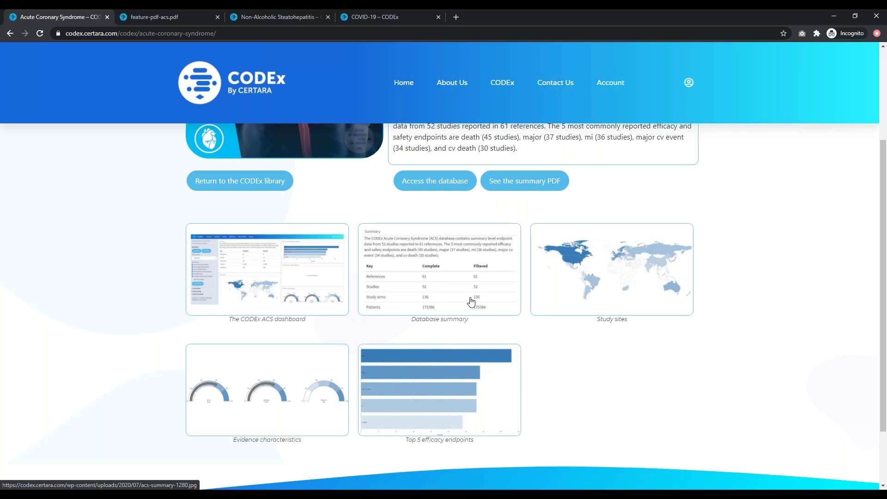
{"action": "left_click", "coordinate": [422, 279]}
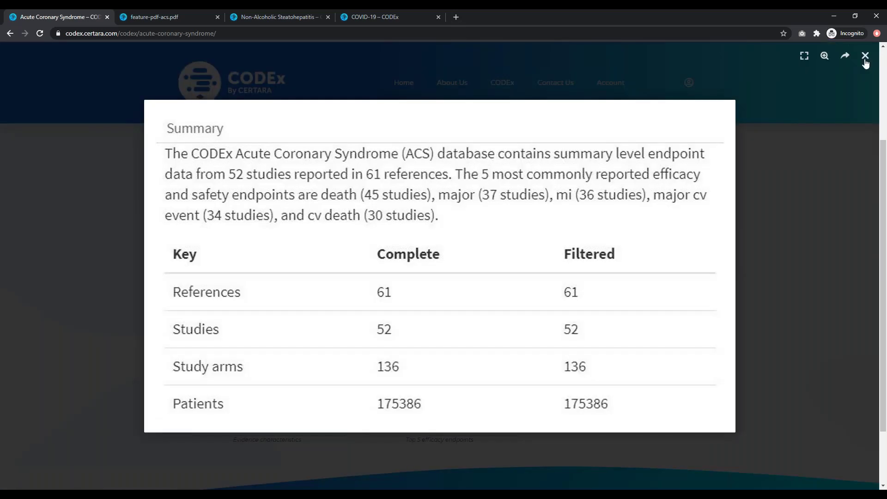
- Close the enlarged Database summary image and the tab with the Acute Coronary Syndrome summary PDF
{"action": "left_click", "coordinate": [865, 56]}
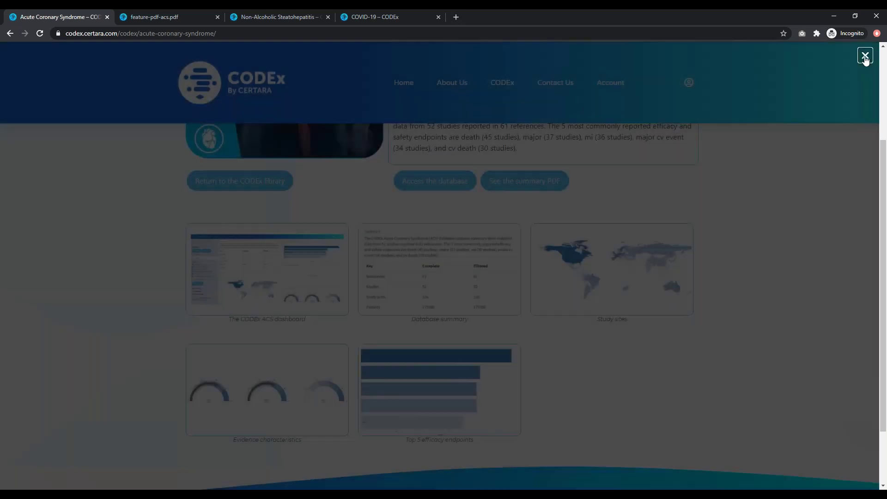
{"action": "scroll", "coordinate": [798, 195], "scroll_direction": "up", "scroll_amount": 3}
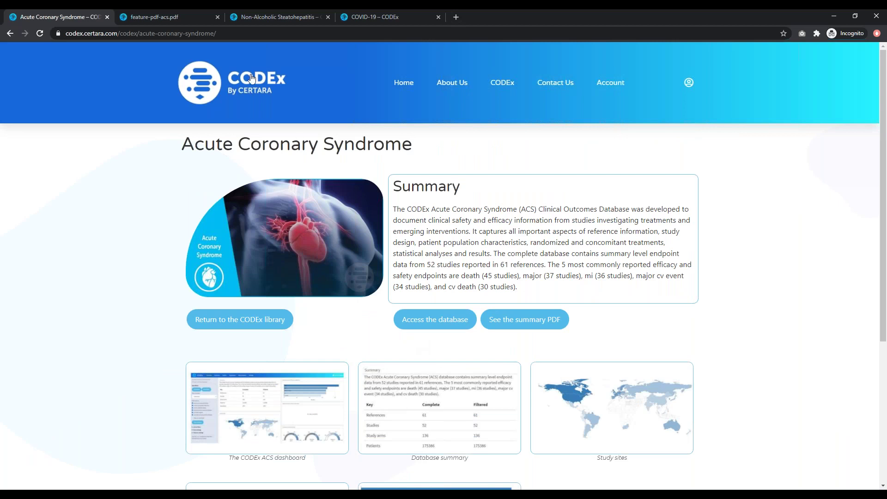
{"action": "left_click", "coordinate": [218, 17]}
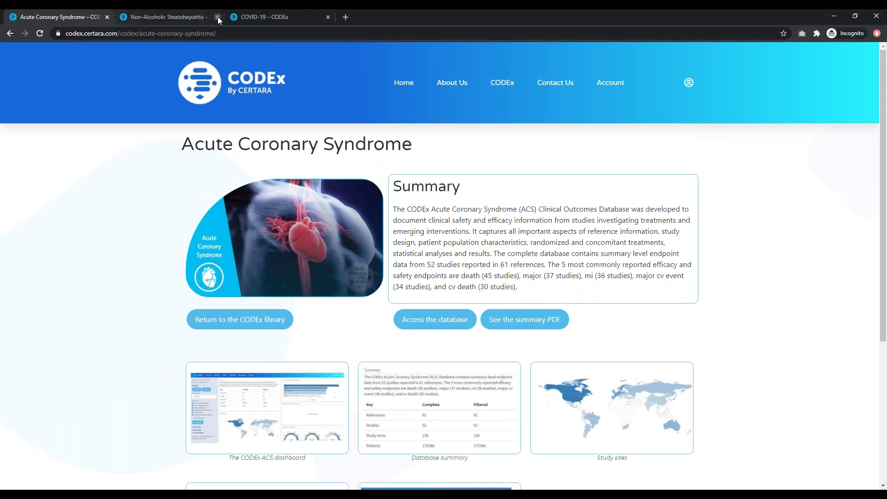
- Switch to the Non-Alcoholic Steatohepatitis page, close its open database dashboard and show the page's summary
{"action": "left_click", "coordinate": [150, 16]}
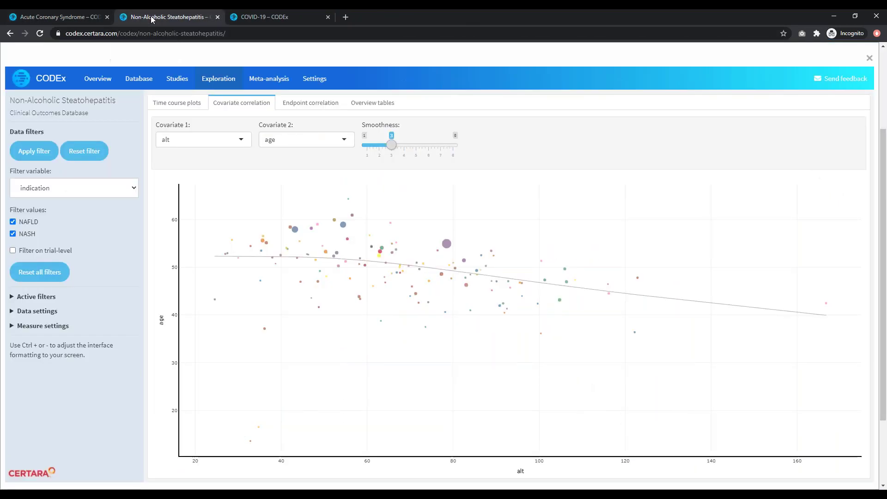
{"action": "left_click", "coordinate": [869, 58]}
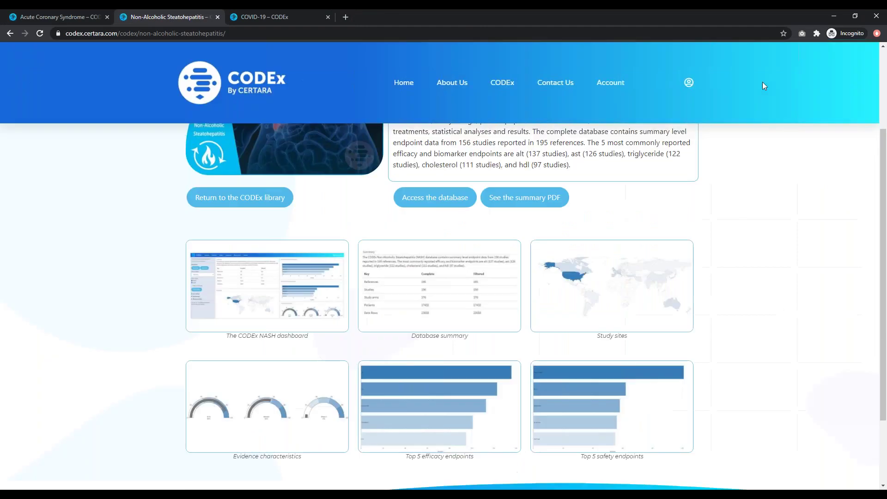
{"action": "scroll", "coordinate": [570, 255], "scroll_direction": "up", "scroll_amount": 3}
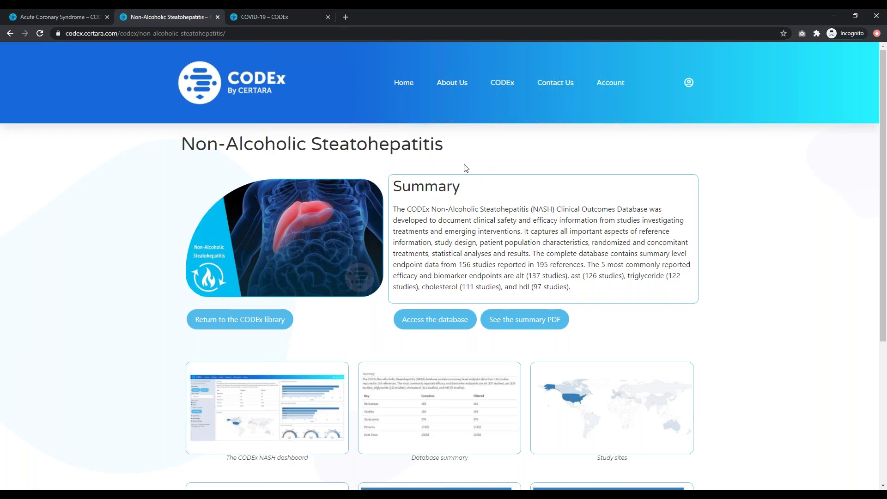
- Access the Non-Alcoholic Steatohepatitis database and look over its Overview and the Database section's general summary
{"action": "left_click", "coordinate": [438, 320]}
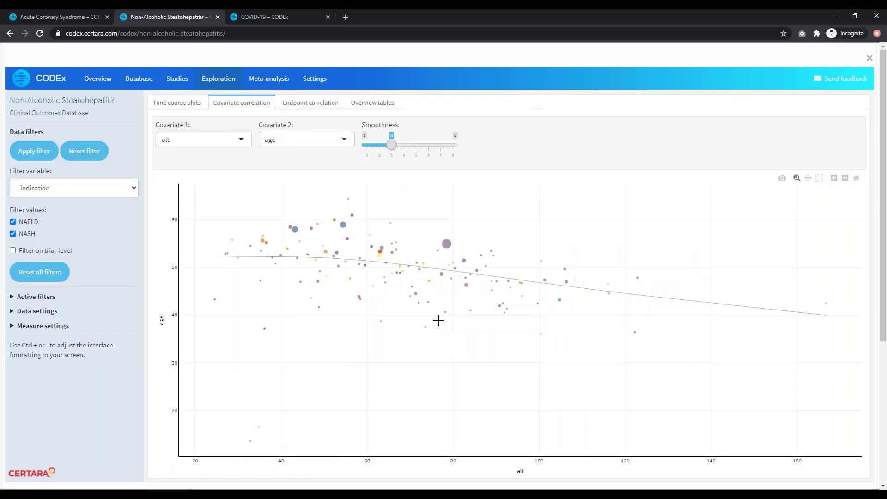
{"action": "left_click", "coordinate": [92, 80]}
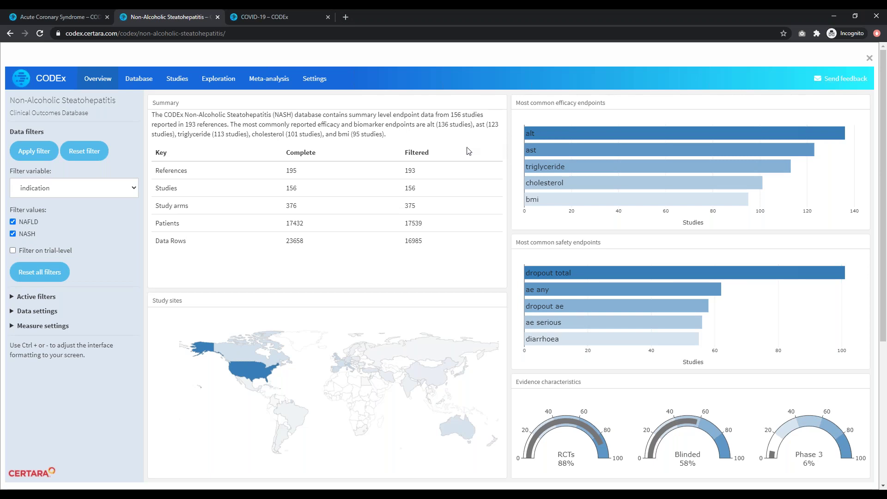
{"action": "left_click", "coordinate": [141, 82]}
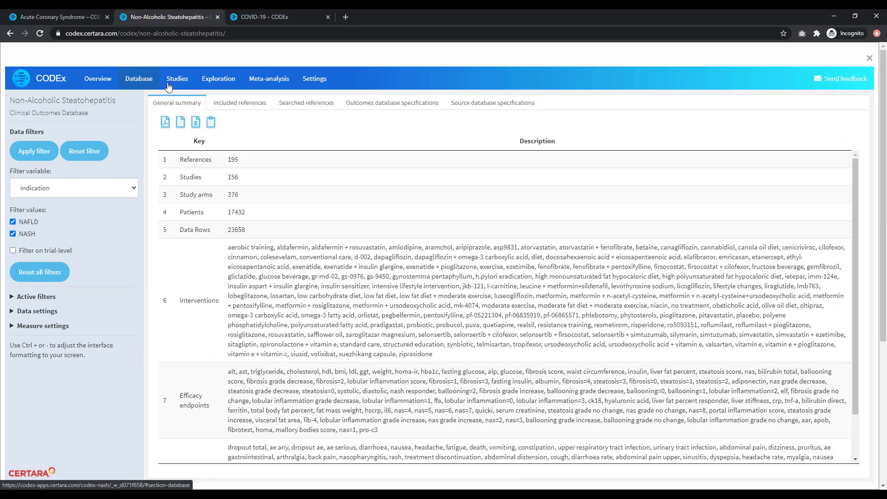
- Close and reopen the Non-Alcoholic Steatohepatitis database, and return to its Overview
{"action": "left_click", "coordinate": [870, 58]}
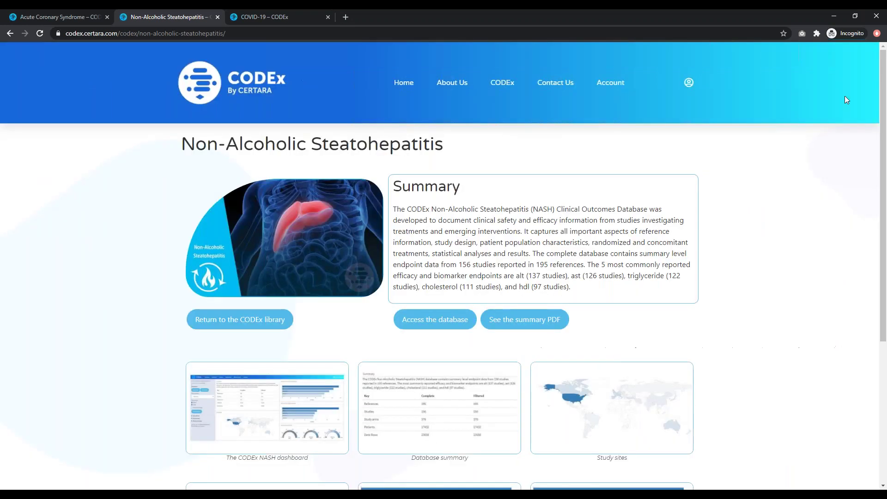
{"action": "left_click", "coordinate": [435, 319]}
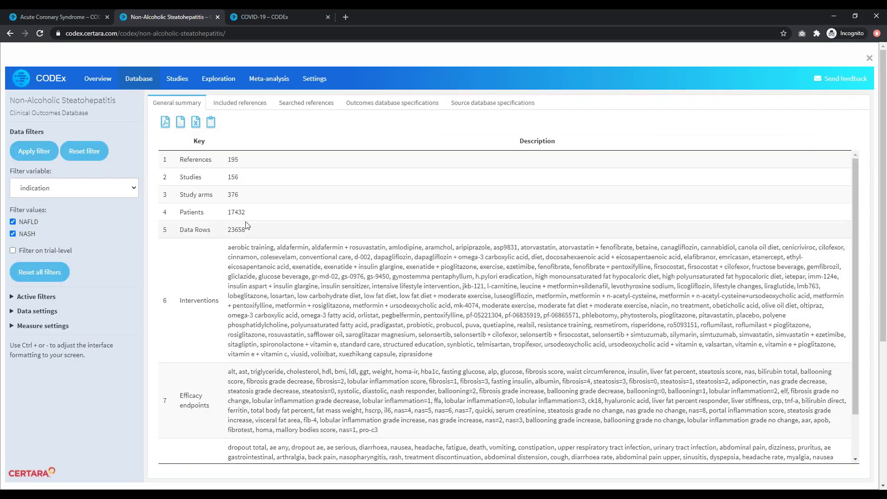
{"action": "left_click", "coordinate": [101, 81]}
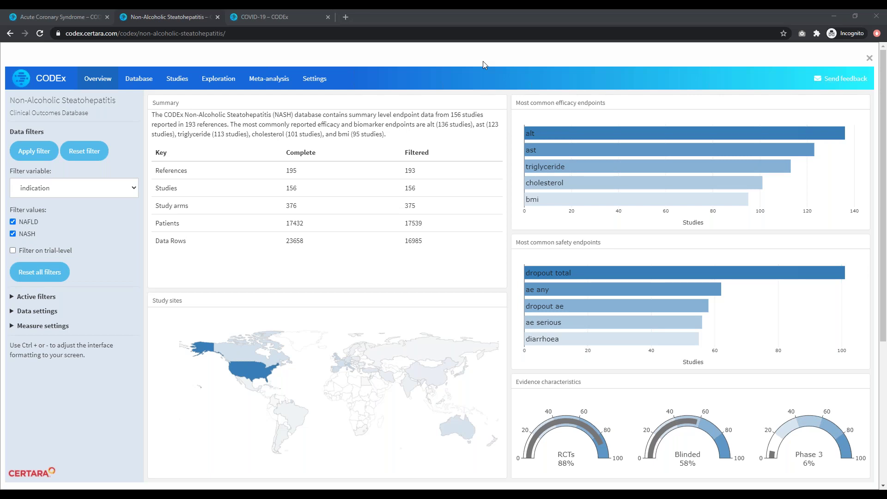
{"action": "left_click", "coordinate": [21, 148]}
{"action": "left_click", "coordinate": [869, 57]}
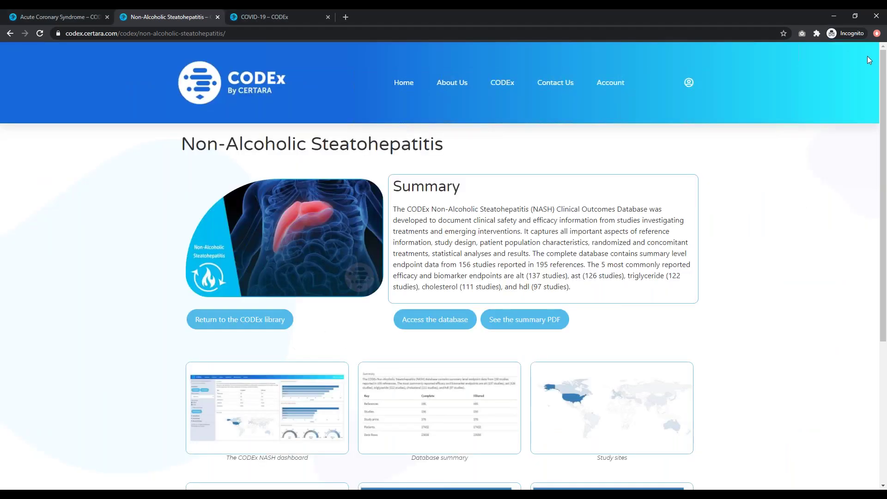
{"action": "left_click", "coordinate": [437, 323]}
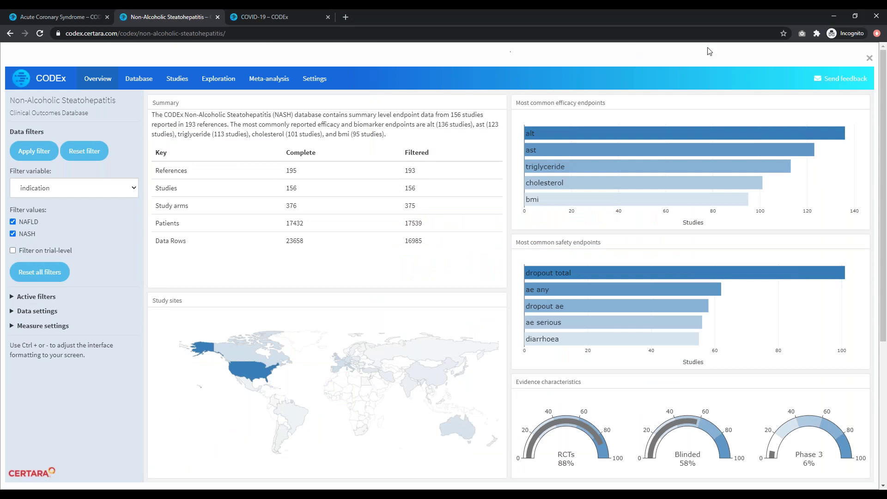
{"action": "left_click", "coordinate": [869, 59]}
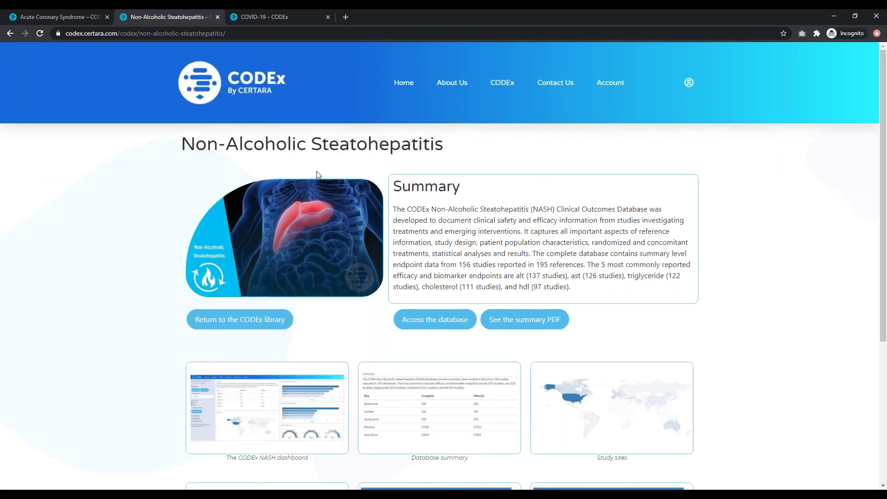
- Access the Non-Alcoholic Steatohepatitis database again and examine the Overview's study sites map and most common efficacy endpoints chart
{"action": "left_click", "coordinate": [431, 318]}
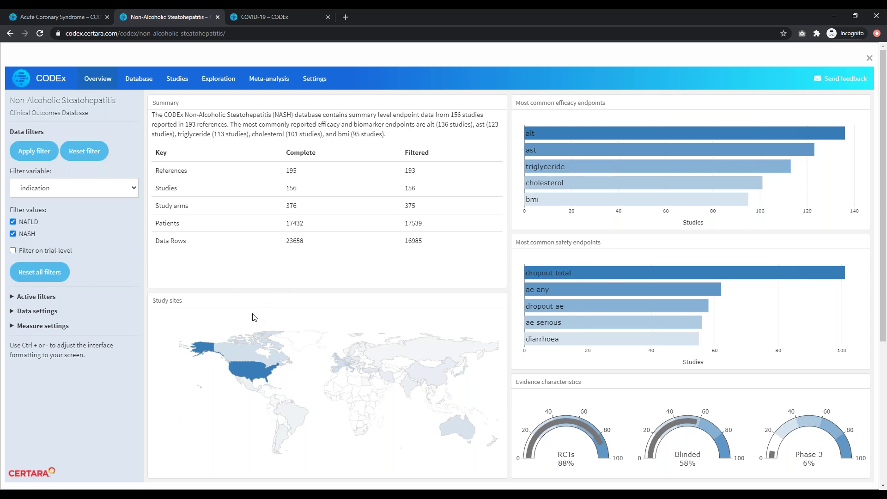
{"action": "mouse_move", "coordinate": [238, 348]}
{"action": "mouse_move", "coordinate": [244, 374]}
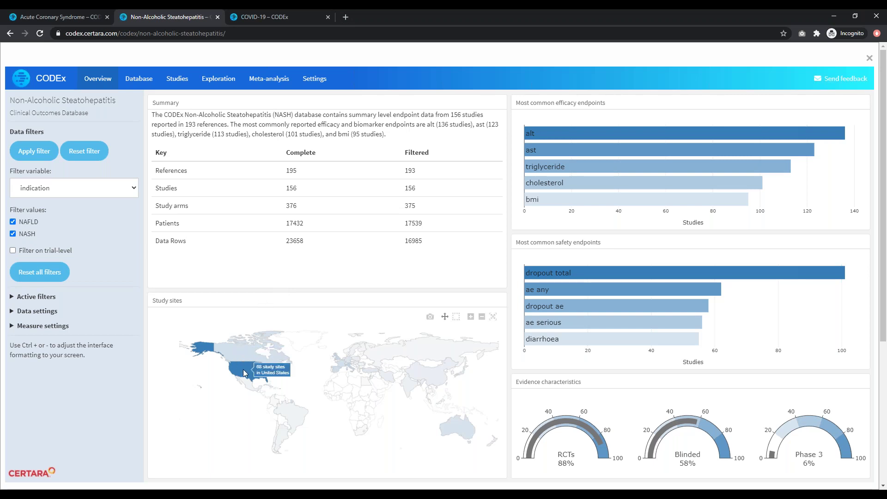
{"action": "mouse_move", "coordinate": [340, 364]}
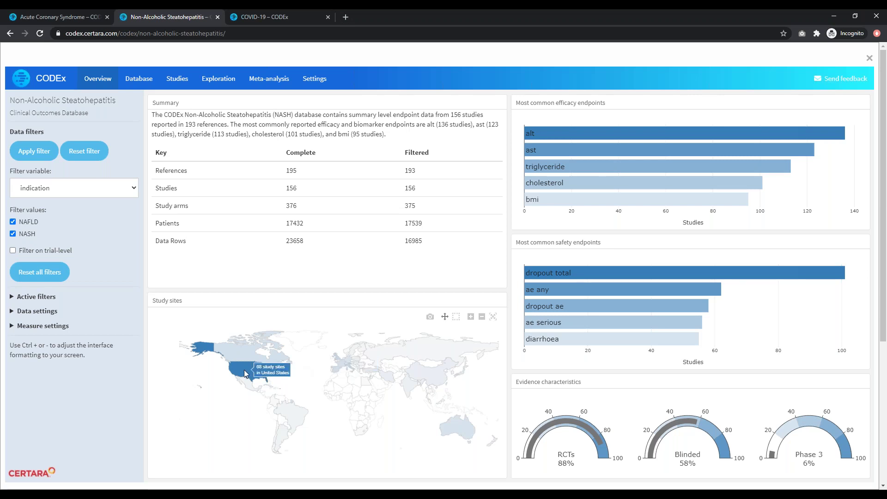
{"action": "mouse_move", "coordinate": [421, 377]}
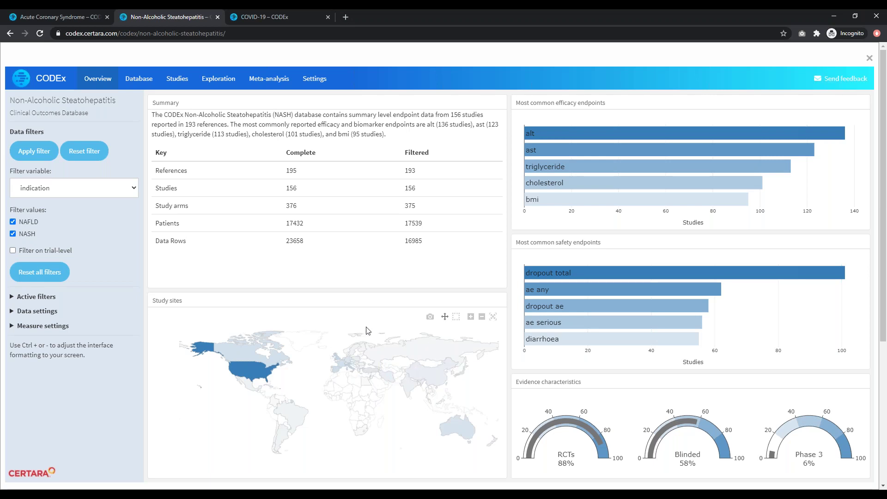
{"action": "left_click", "coordinate": [482, 317]}
{"action": "left_click", "coordinate": [471, 317]}
{"action": "mouse_move", "coordinate": [788, 167]}
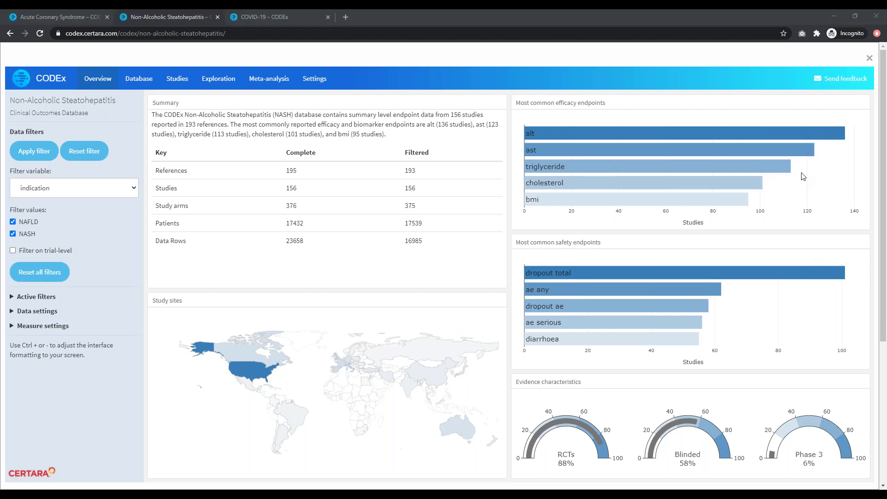
{"action": "mouse_move", "coordinate": [618, 133]}
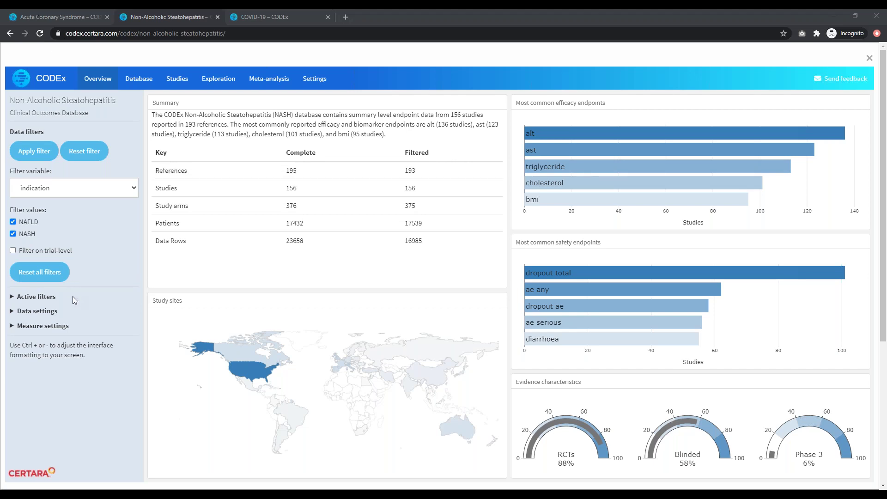
- Look over the data settings, collapse them again, and expand the list of active filters
{"action": "left_click", "coordinate": [15, 312]}
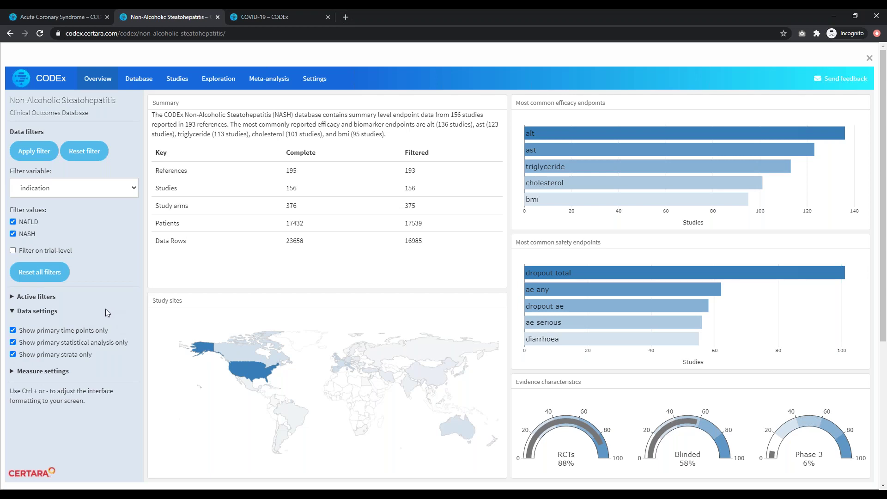
{"action": "left_click", "coordinate": [14, 312]}
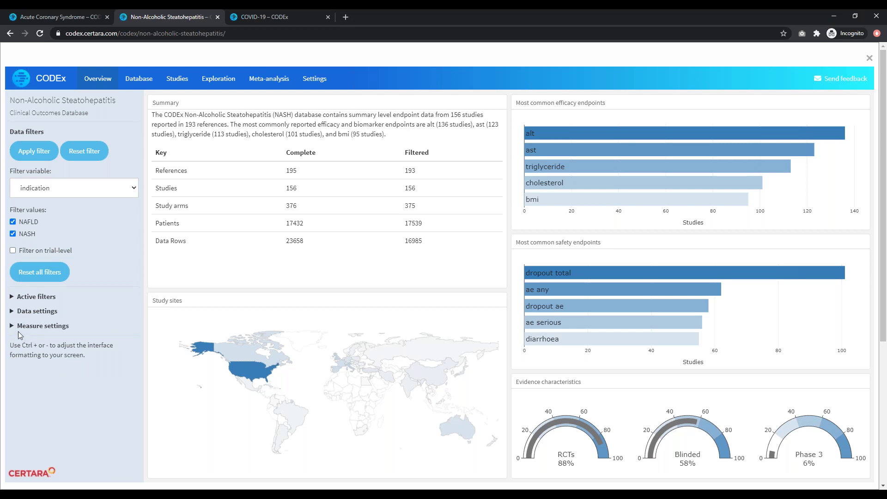
{"action": "left_click", "coordinate": [14, 298]}
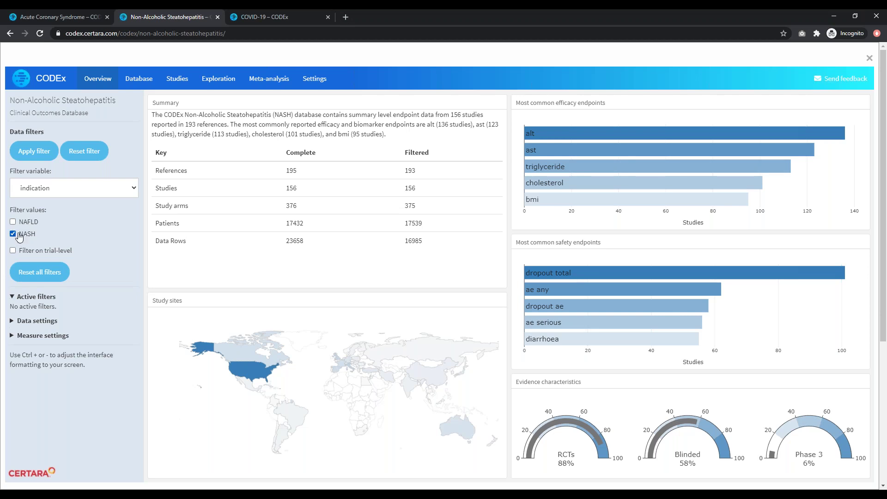
- Filter the indication to NASH only by excluding NAFLD, reset all filters, and reapply the same NASH filter
{"action": "left_click", "coordinate": [32, 155]}
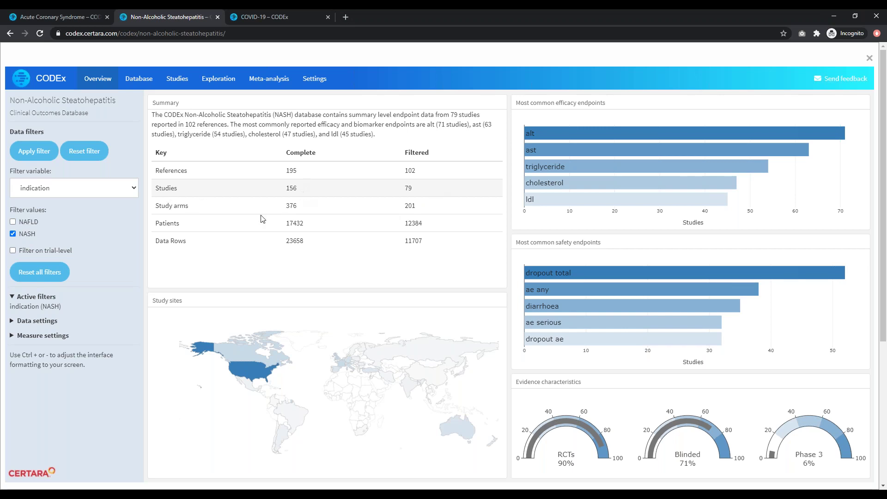
{"action": "left_click", "coordinate": [42, 273]}
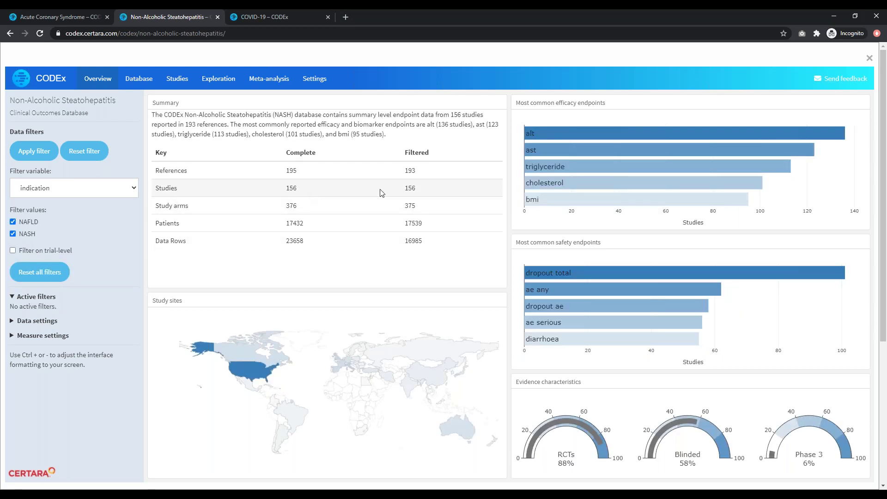
{"action": "left_click", "coordinate": [13, 222]}
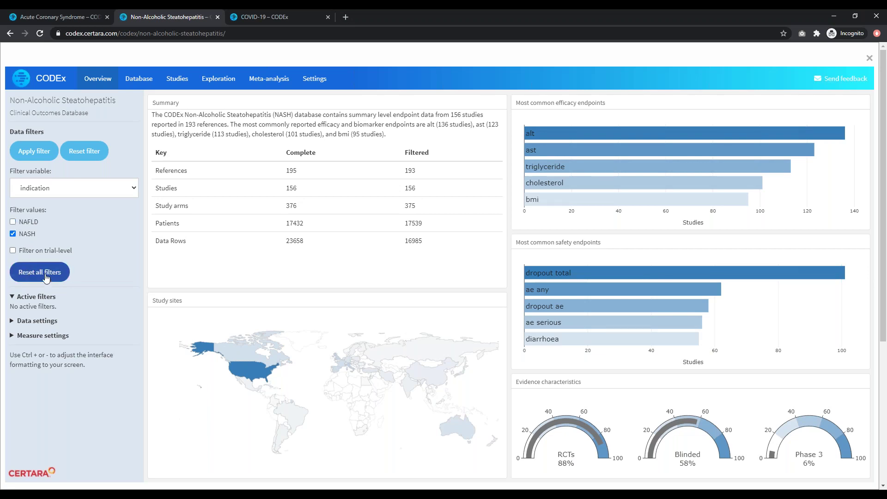
{"action": "left_click", "coordinate": [28, 148]}
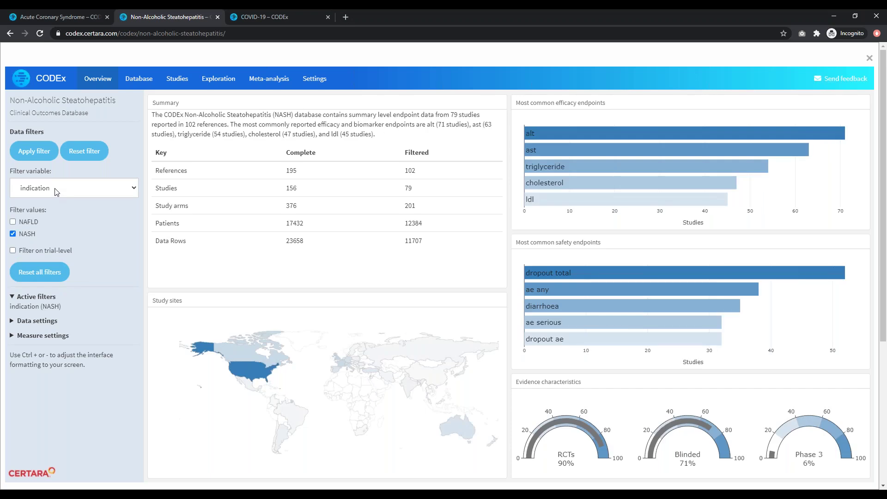
- Browse the available filter variables and select randomized.drug
{"action": "left_click", "coordinate": [56, 191]}
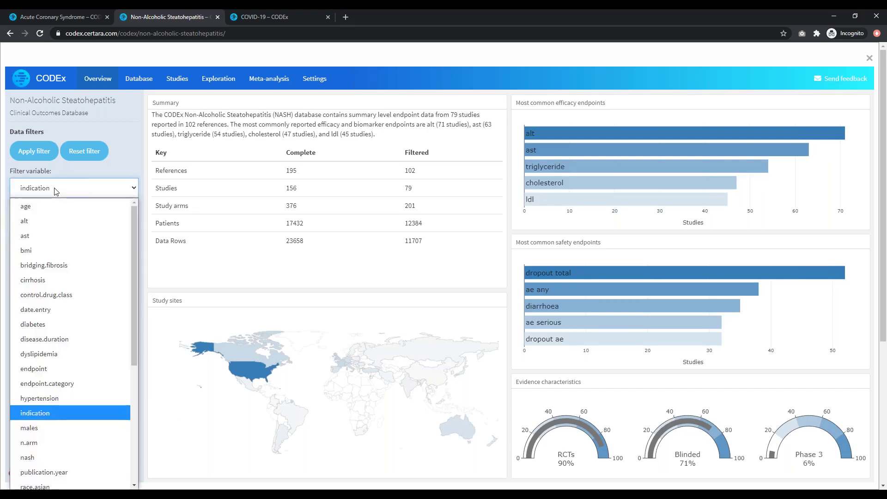
{"action": "scroll", "coordinate": [55, 231], "scroll_direction": "down", "scroll_amount": 5}
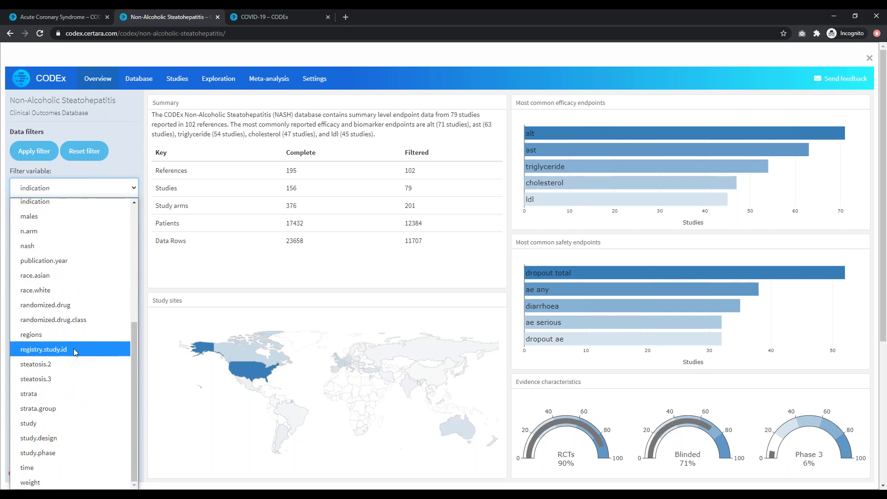
{"action": "scroll", "coordinate": [97, 350], "scroll_direction": "up", "scroll_amount": 2}
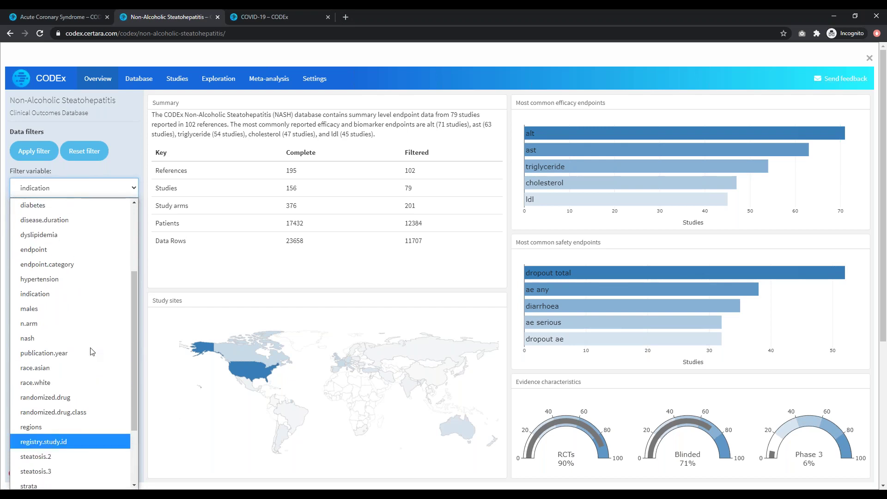
{"action": "left_click", "coordinate": [59, 397]}
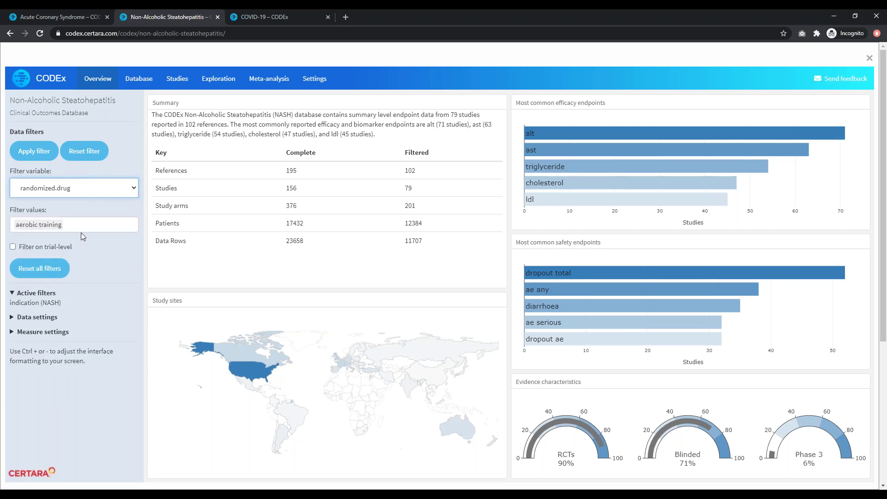
- Set the filter variable to randomized.drug.class and add asbt inhibitor, antipsychotic and arb alongside acc inhibitor
{"action": "left_click", "coordinate": [84, 197]}
{"action": "scroll", "coordinate": [78, 301], "scroll_direction": "down", "scroll_amount": 4}
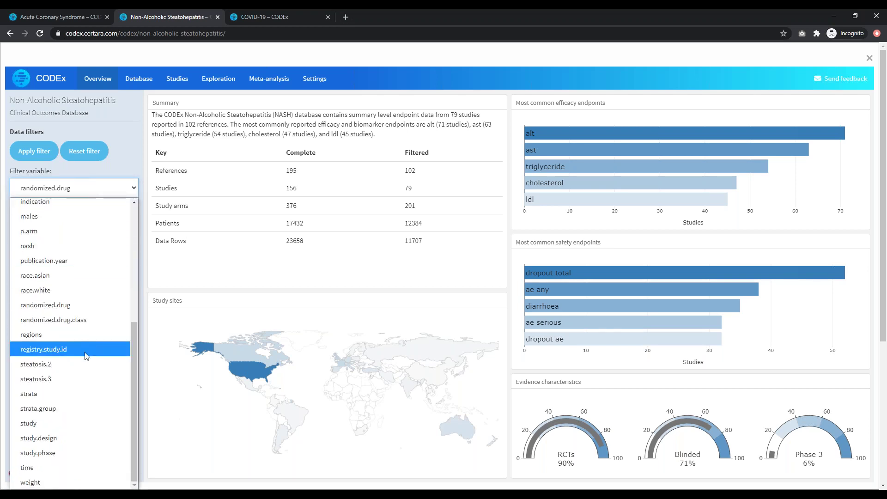
{"action": "left_click", "coordinate": [77, 320]}
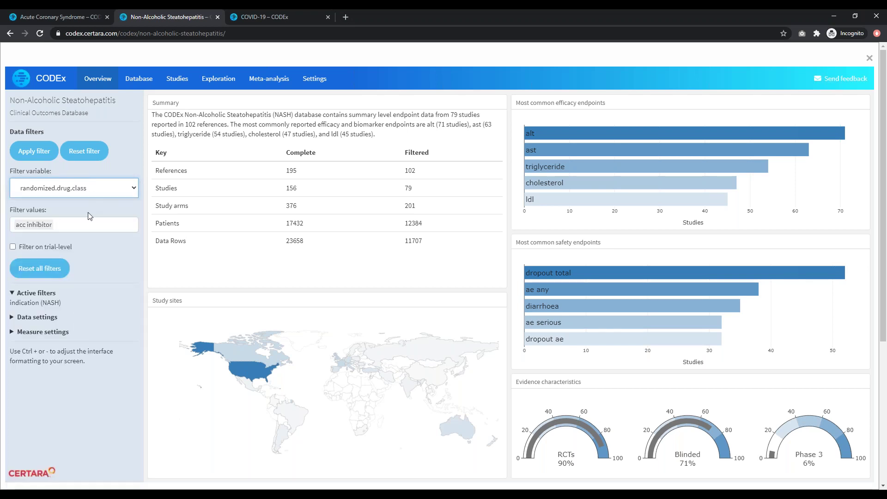
{"action": "left_click", "coordinate": [76, 224]}
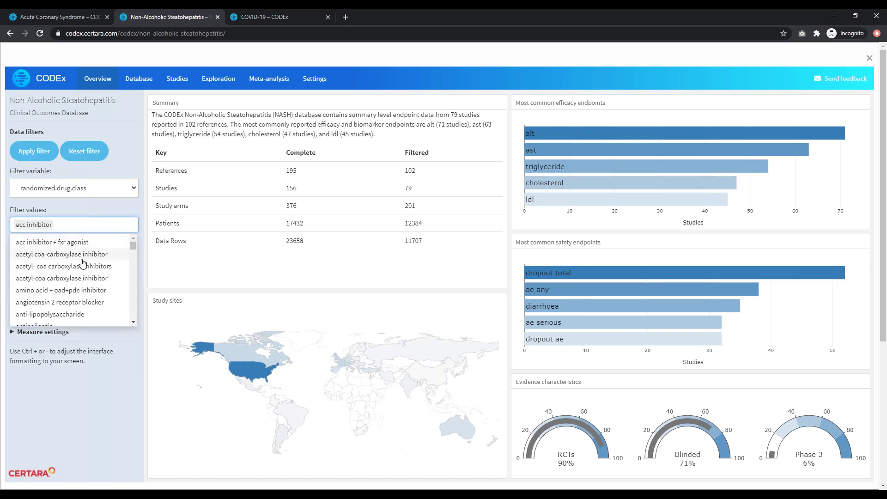
{"action": "scroll", "coordinate": [80, 287], "scroll_direction": "down", "scroll_amount": 3}
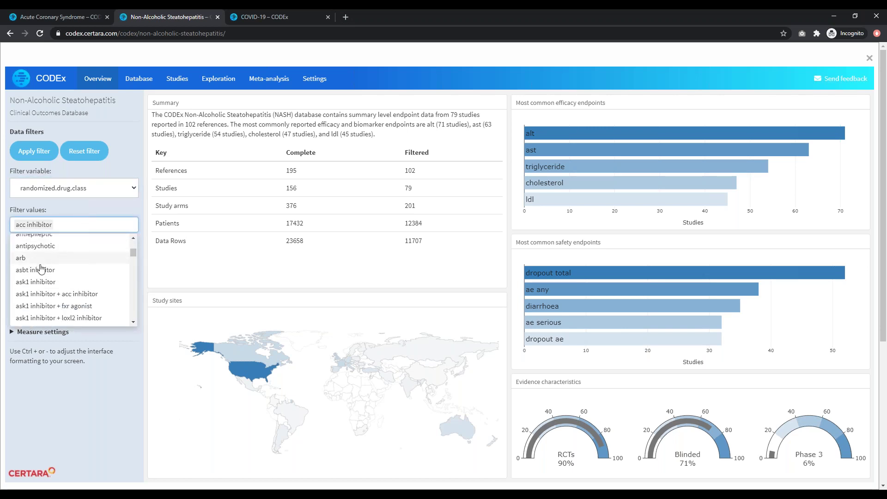
{"action": "left_click", "coordinate": [40, 266]}
{"action": "left_click", "coordinate": [35, 292]}
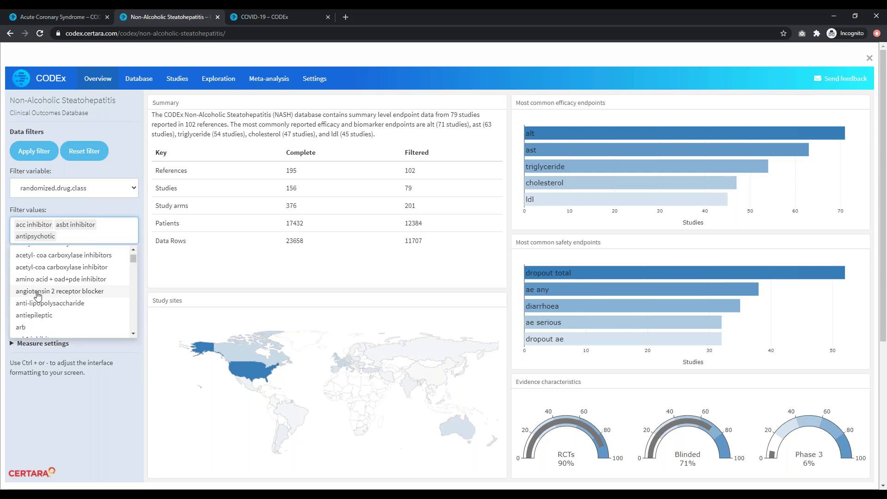
{"action": "left_click", "coordinate": [24, 327]}
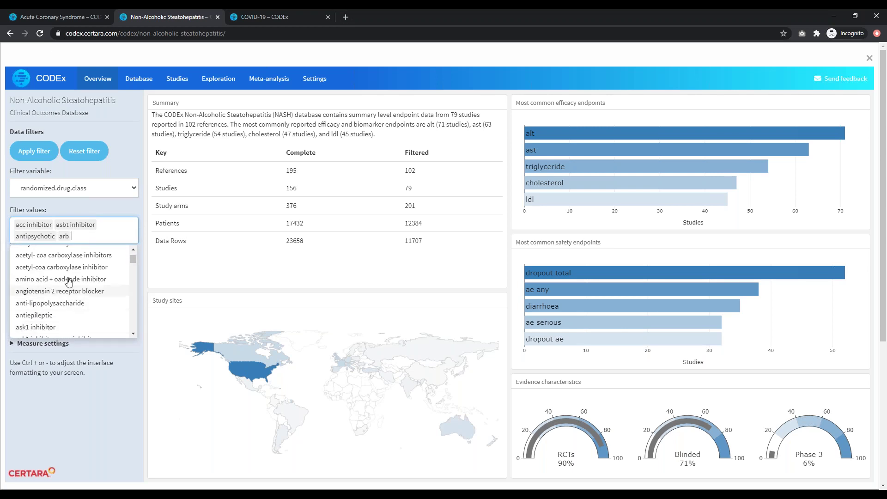
- Enable trial-level filtering and apply the randomized.drug.class filter
{"action": "left_click", "coordinate": [80, 212]}
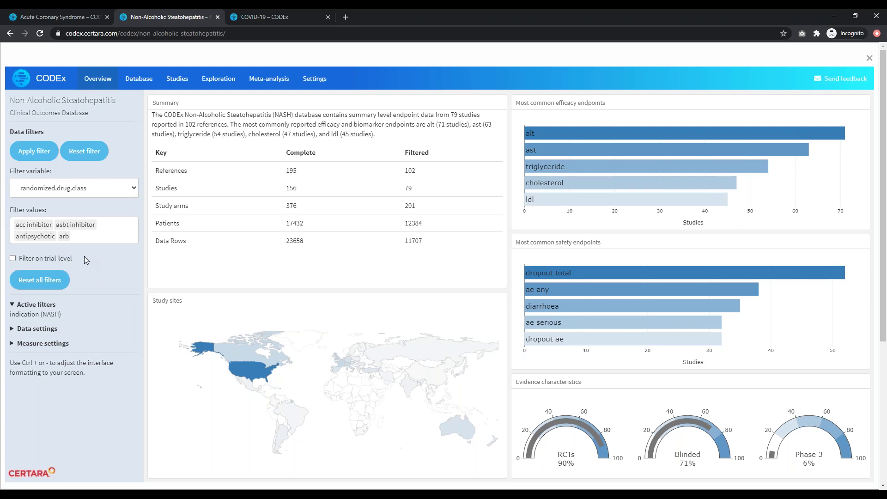
{"action": "left_click", "coordinate": [13, 263]}
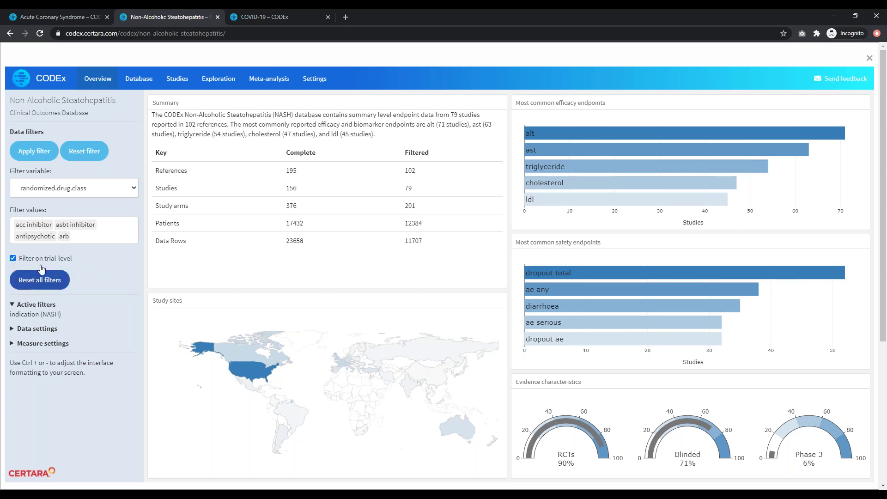
{"action": "left_click", "coordinate": [31, 160]}
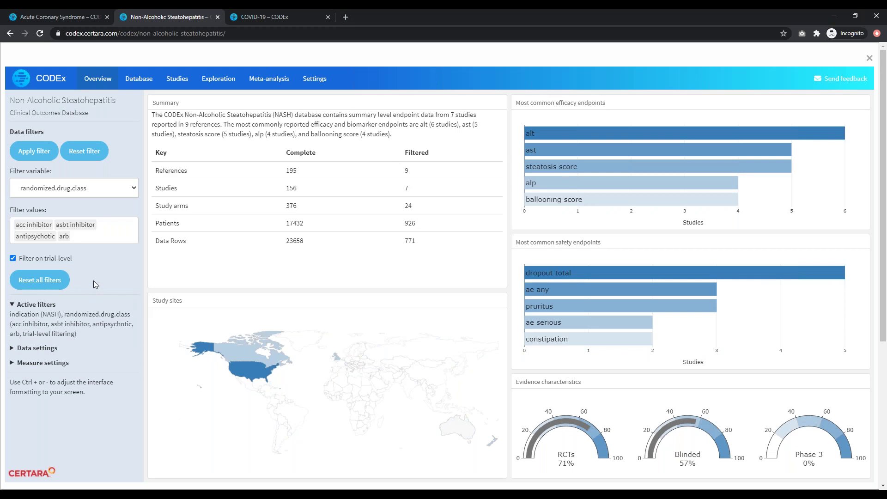
- Reset the drug class filter and all remaining filters, and reapply the indication filter with NAFLD excluded and NASH kept
{"action": "left_click", "coordinate": [86, 157]}
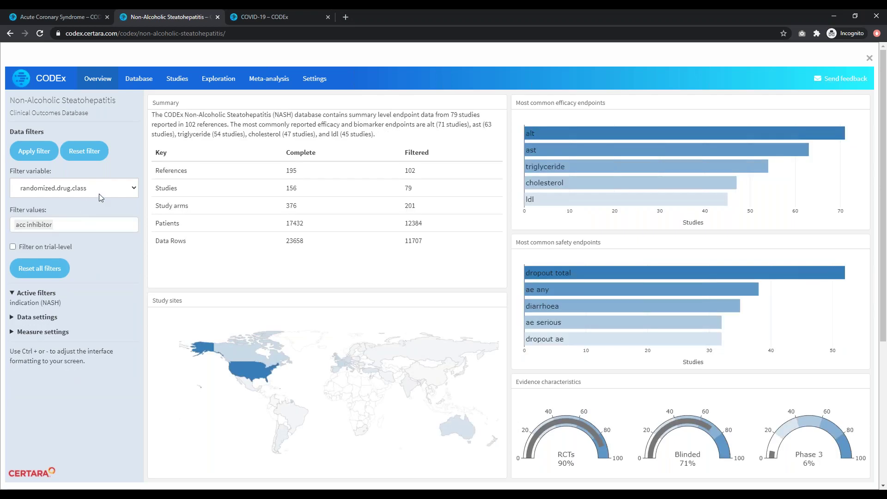
{"action": "left_click", "coordinate": [34, 155]}
{"action": "left_click", "coordinate": [38, 270]}
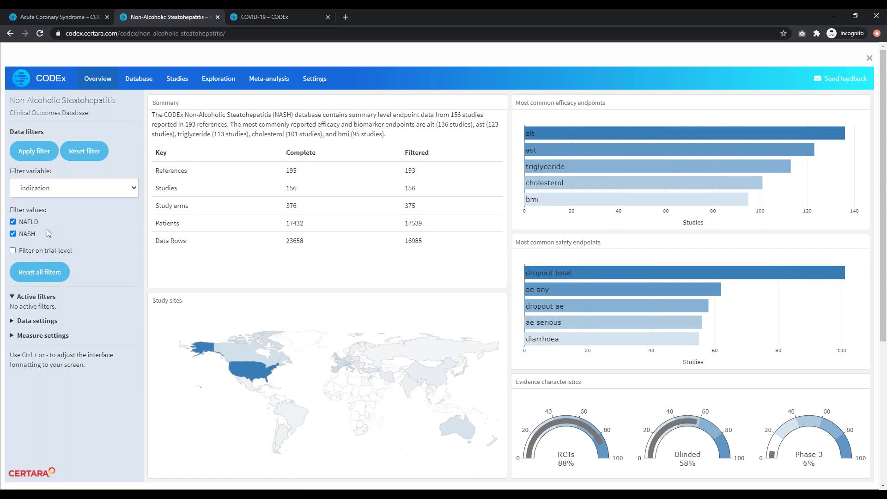
{"action": "left_click", "coordinate": [13, 223]}
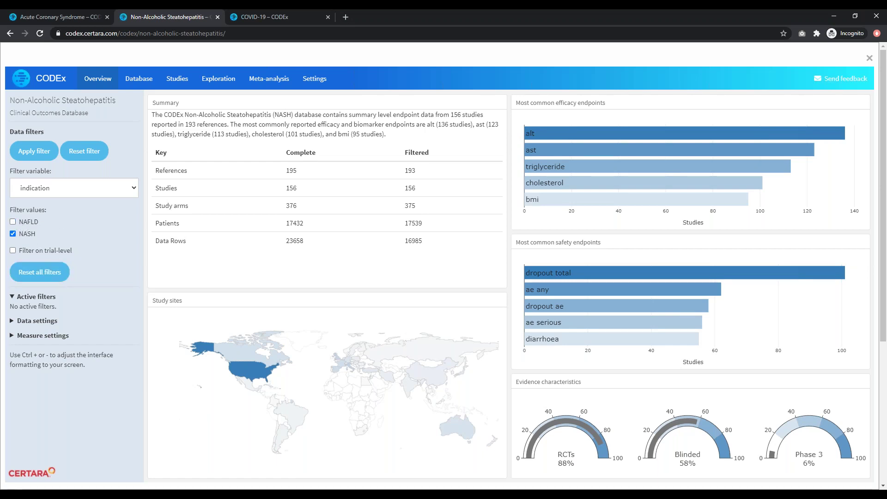
{"action": "left_click", "coordinate": [39, 152]}
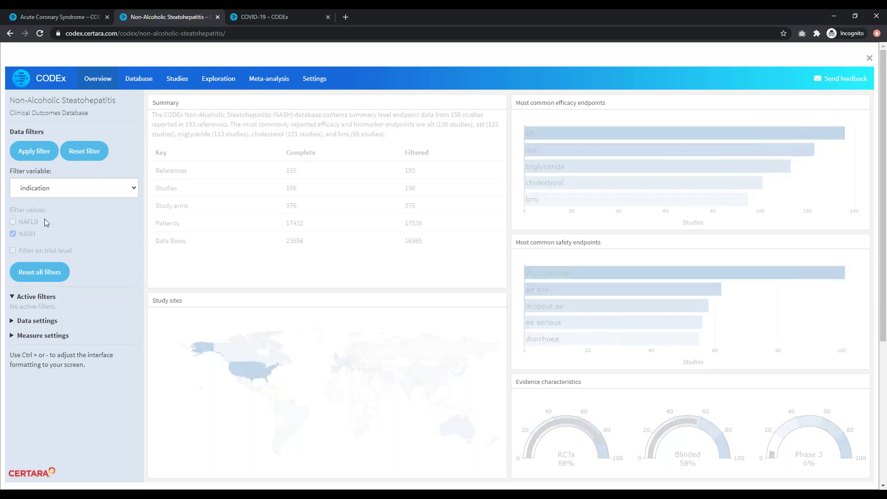
- Filter study.design to crossover and parallel by excluding single arm, and apply the filter
{"action": "left_click", "coordinate": [50, 192]}
{"action": "scroll", "coordinate": [74, 349], "scroll_direction": "down", "scroll_amount": 5}
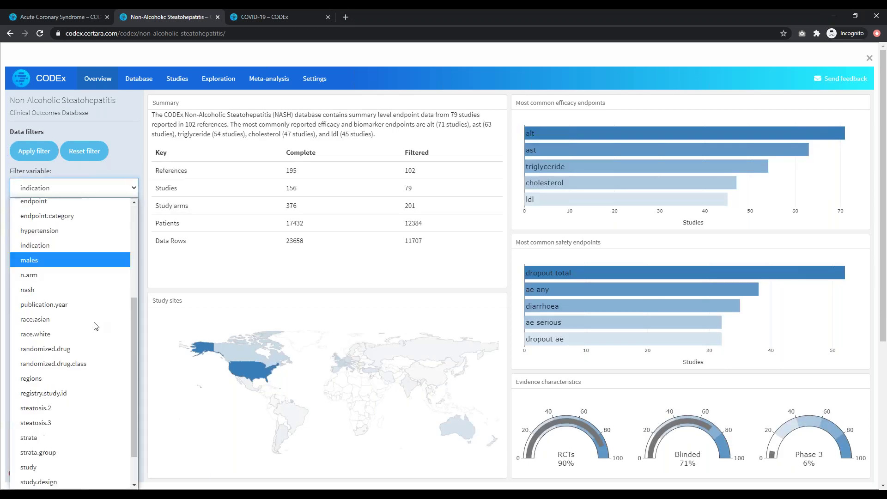
{"action": "left_click", "coordinate": [50, 439]}
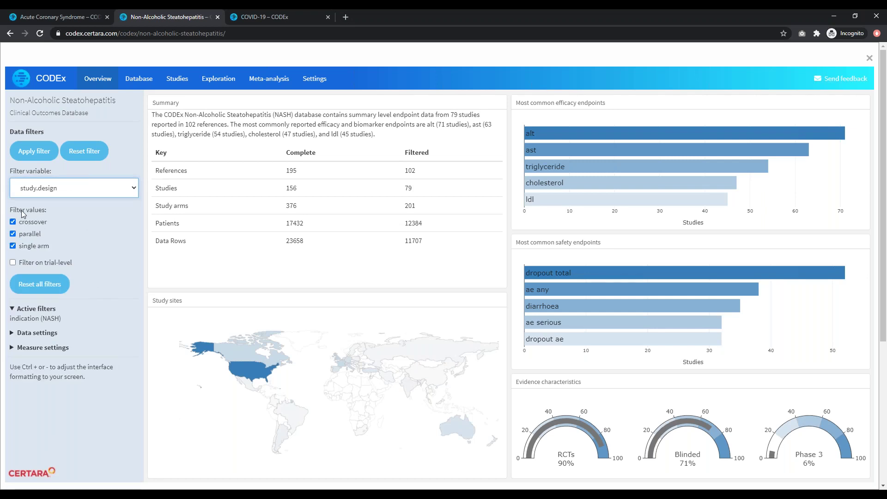
{"action": "left_click", "coordinate": [13, 246]}
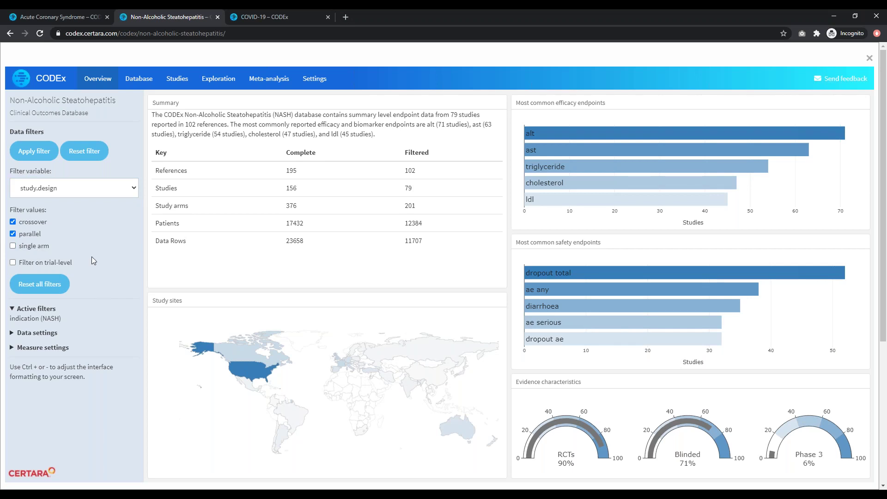
{"action": "left_click", "coordinate": [35, 154]}
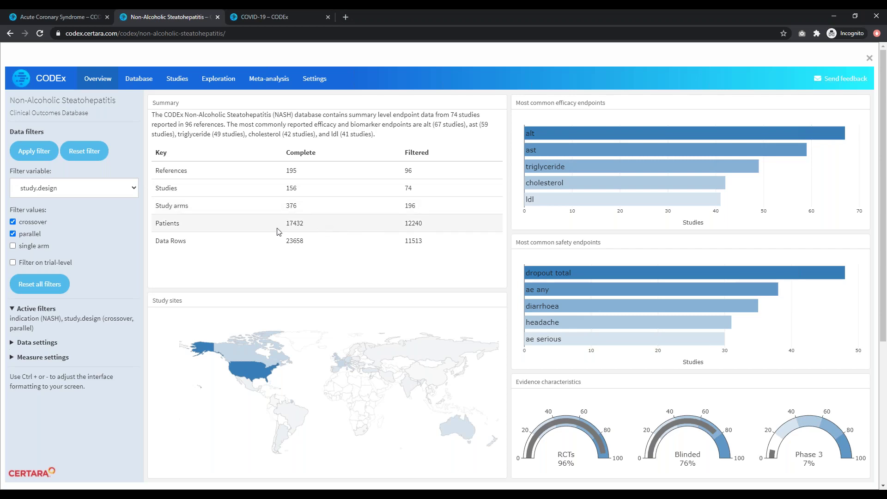
- Examine the Database section's general summary, included references and searched references
{"action": "left_click", "coordinate": [140, 80]}
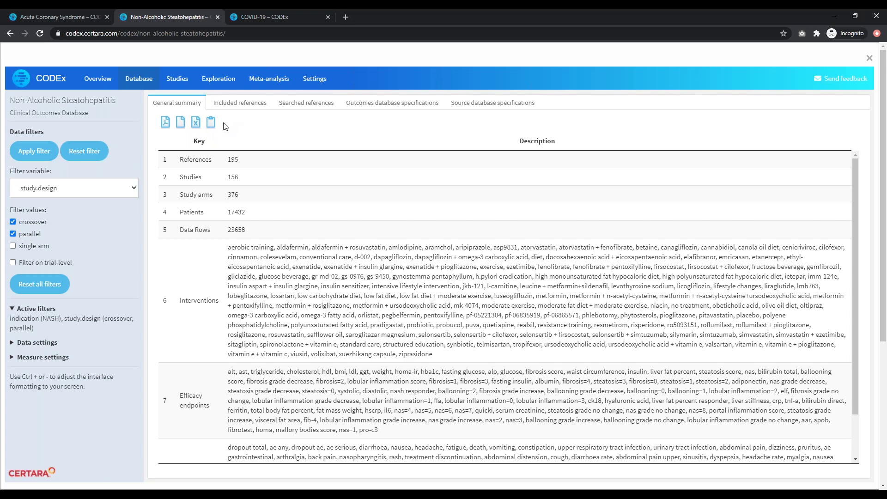
{"action": "left_click", "coordinate": [238, 104]}
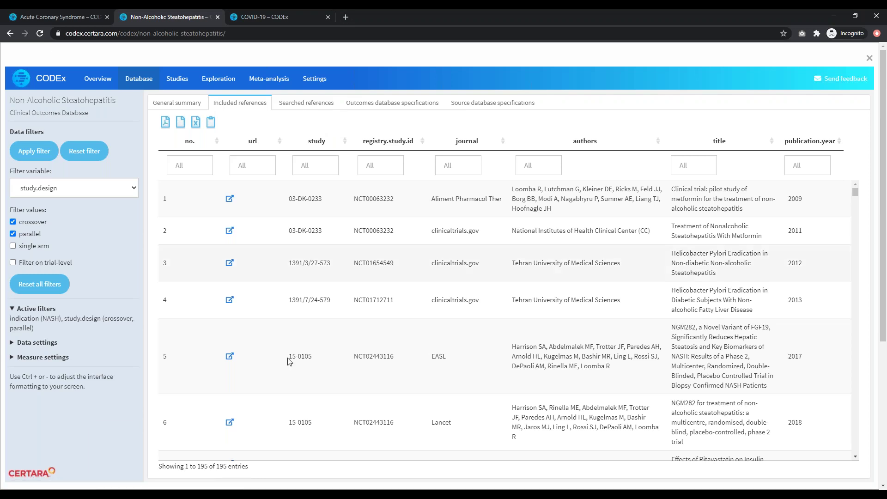
{"action": "left_click", "coordinate": [315, 106]}
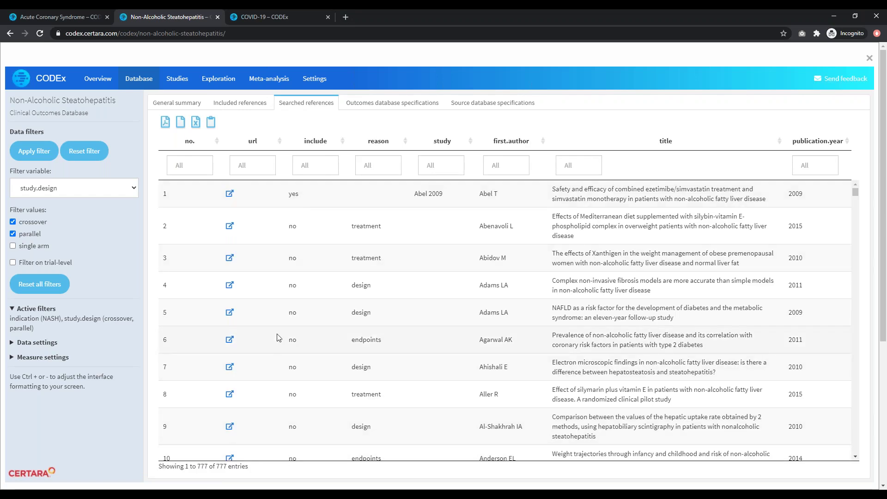
- Try searching the included references by an author's surname in the authors column, and clear the entry
{"action": "left_click", "coordinate": [240, 103]}
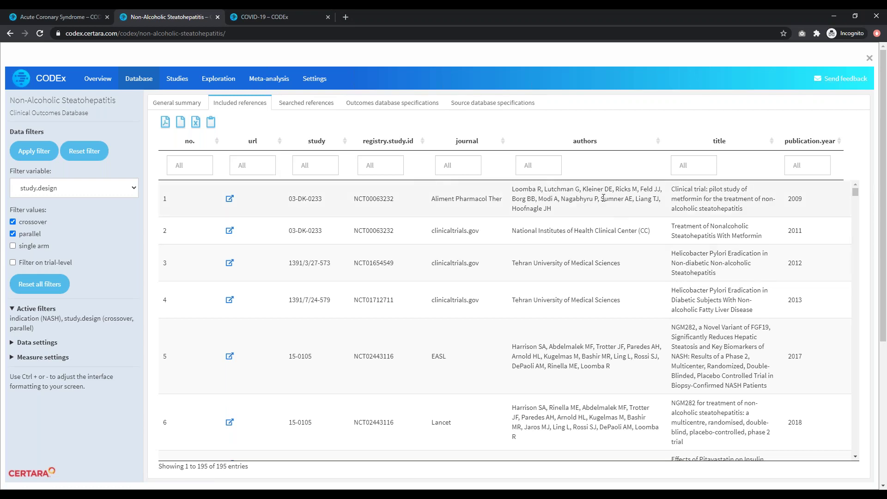
{"action": "left_click", "coordinate": [559, 168]}
{"action": "type", "text": "harr"}
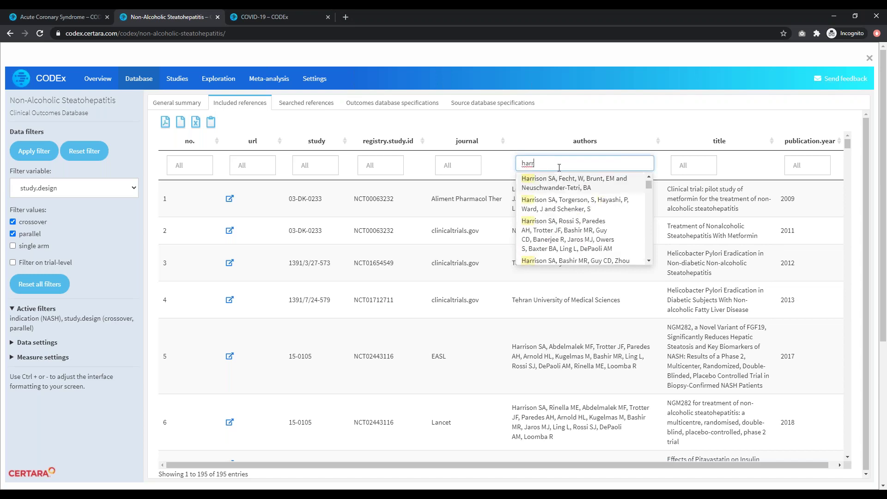
{"action": "key", "text": "BackSpace"}
{"action": "key", "text": "BackSpace"}
{"action": "key", "text": "BackSpace"}
{"action": "key", "text": "BackSpace"}
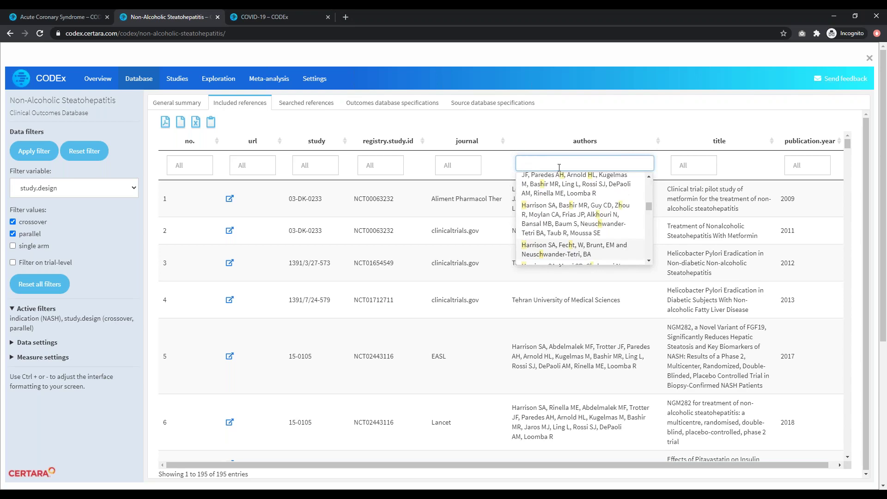
{"action": "left_click", "coordinate": [558, 124]}
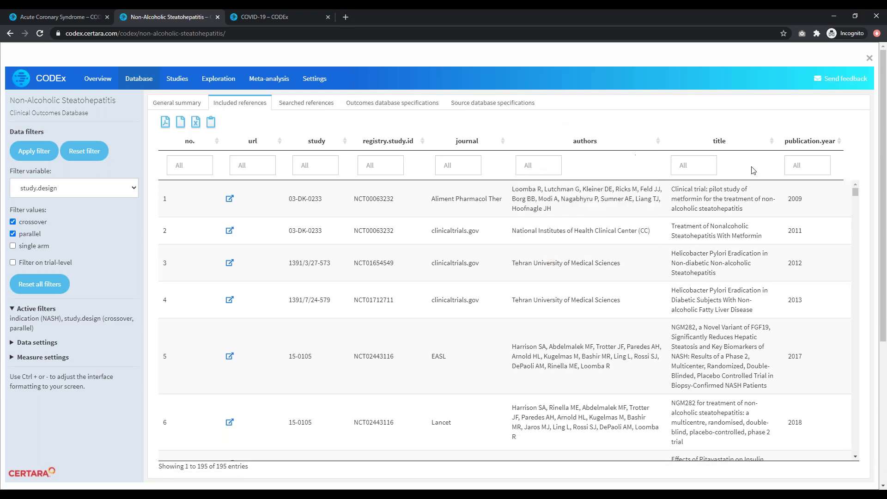
- Look over the publication.year filter choices for the included references and close them
{"action": "left_click", "coordinate": [814, 165]}
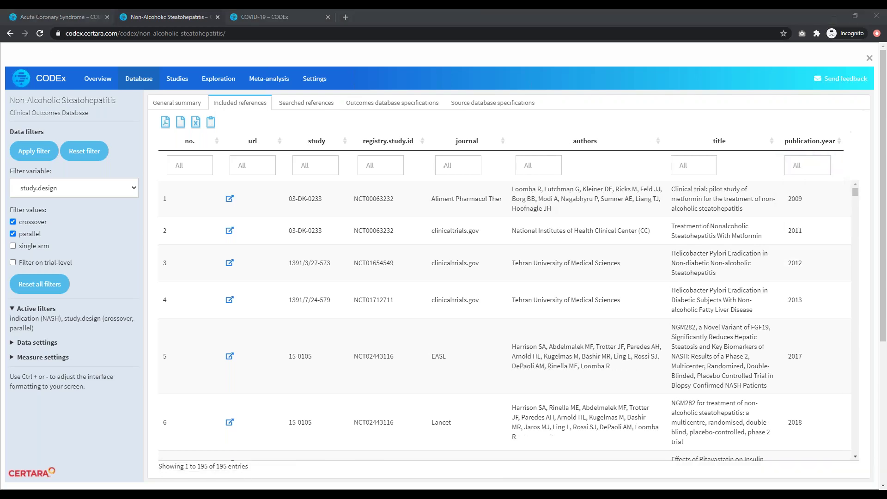
{"action": "left_click", "coordinate": [812, 162]}
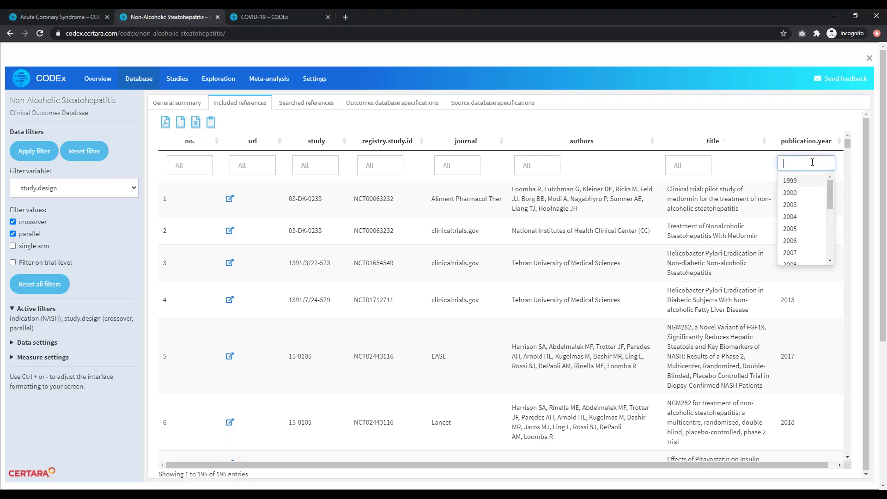
{"action": "left_click", "coordinate": [758, 165]}
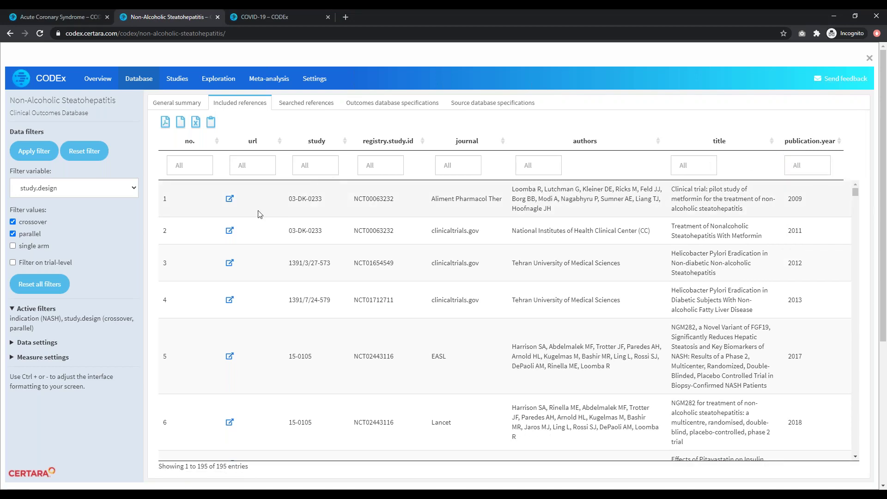
- Filter the searched references to those with include set to no
{"action": "left_click", "coordinate": [299, 104]}
{"action": "left_click", "coordinate": [314, 170]}
{"action": "left_click", "coordinate": [308, 181]}
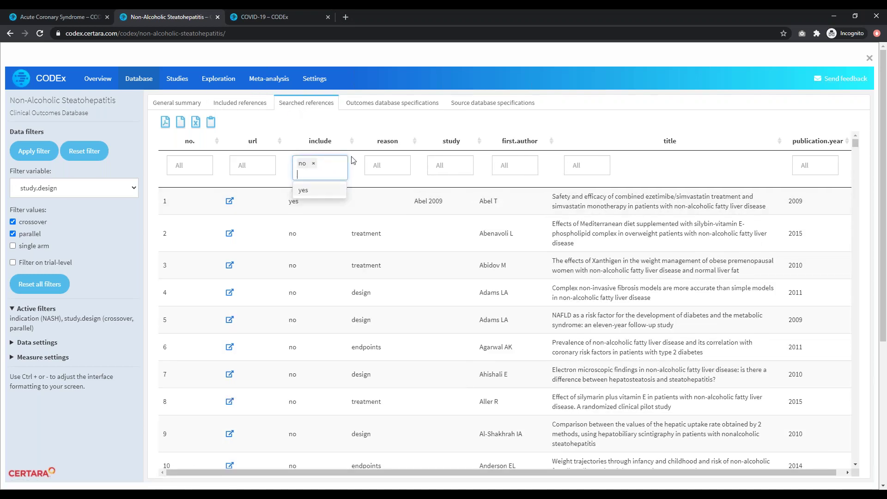
{"action": "left_click", "coordinate": [328, 127]}
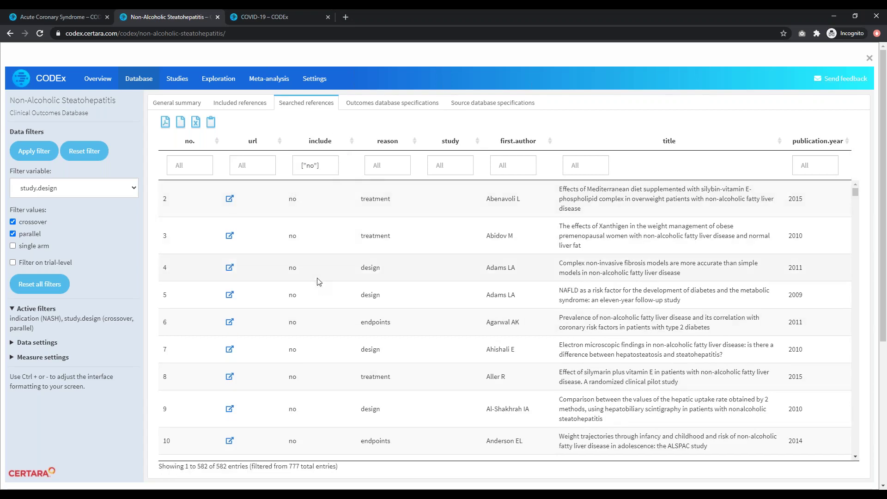
- Access the PubMed record for the excluded 2009 reference on NAFLD as a diabetes risk factor, dismiss the COVID-19 notice and read the abstract
{"action": "left_click", "coordinate": [230, 296]}
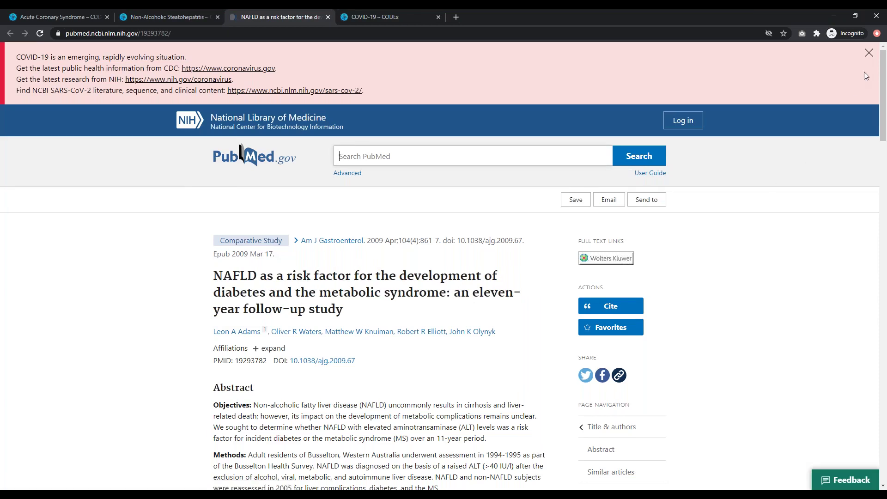
{"action": "left_click", "coordinate": [869, 54]}
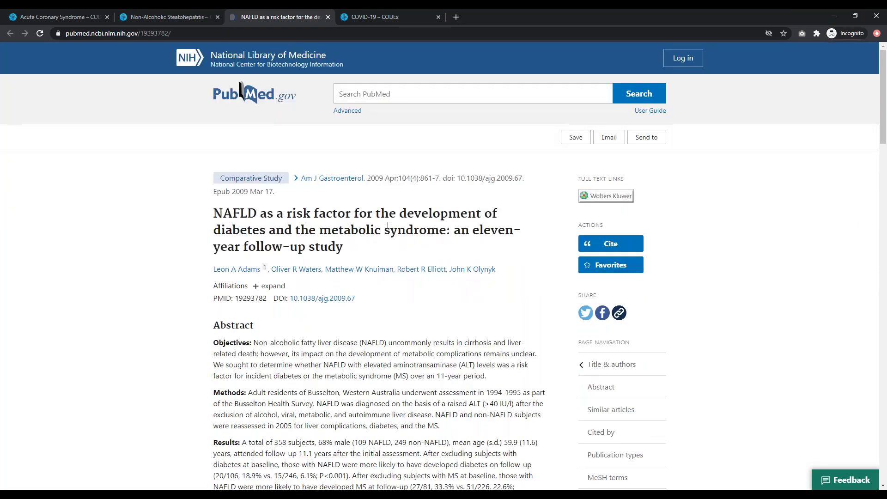
{"action": "scroll", "coordinate": [358, 245], "scroll_direction": "down", "scroll_amount": 7}
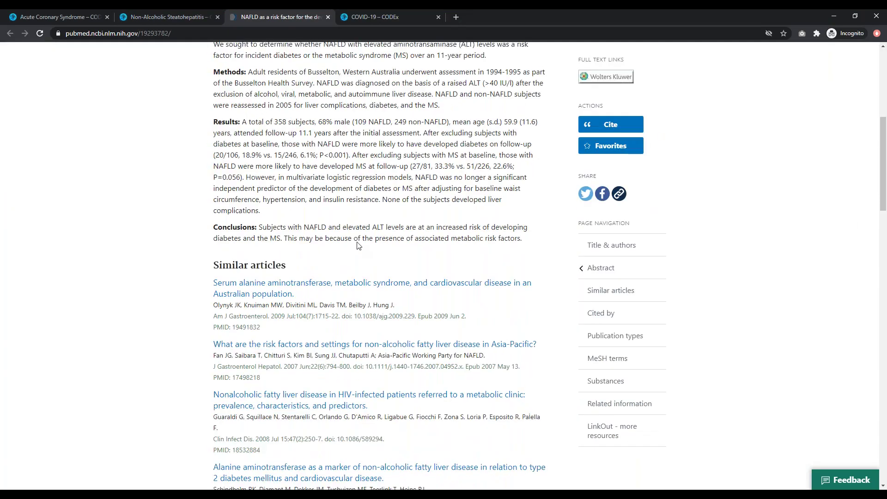
{"action": "scroll", "coordinate": [358, 245], "scroll_direction": "up", "scroll_amount": 7}
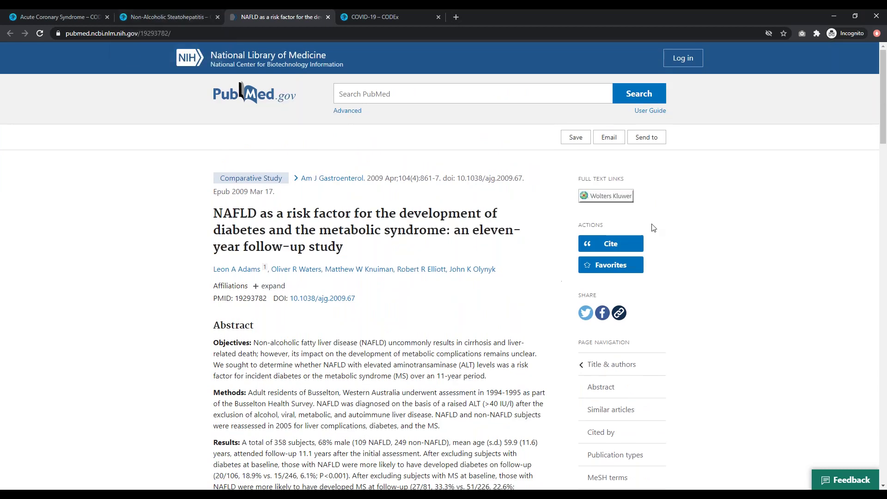
- Return to the Non-Alcoholic Steatohepatitis database and examine its outcomes database specifications
{"action": "left_click", "coordinate": [181, 16]}
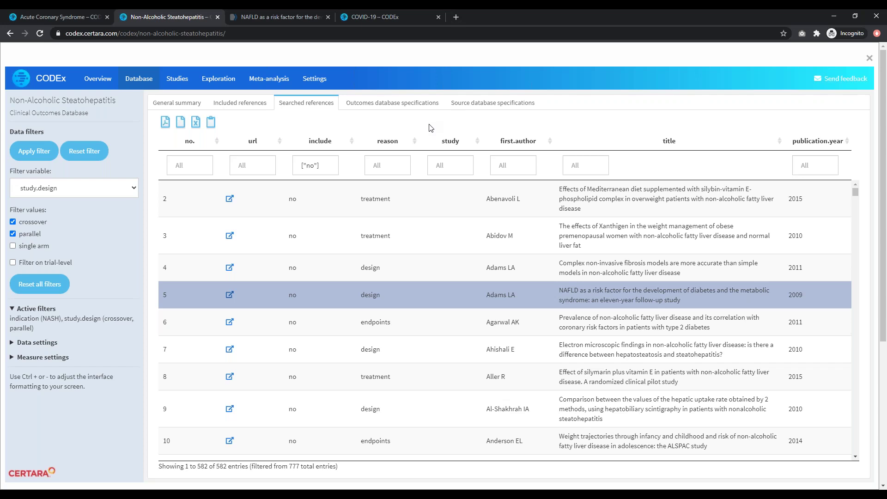
{"action": "left_click", "coordinate": [398, 103]}
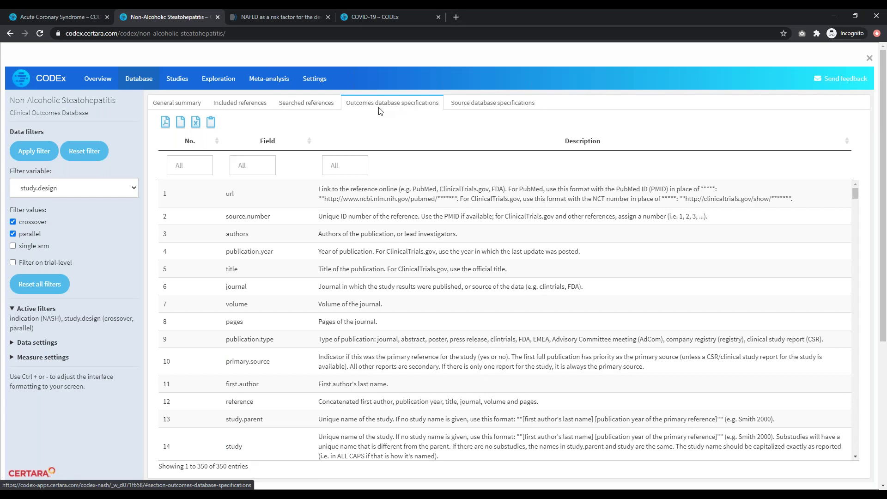
- Look over the source database specifications, and display the study details for the Alam 2016 study
{"action": "left_click", "coordinate": [482, 106]}
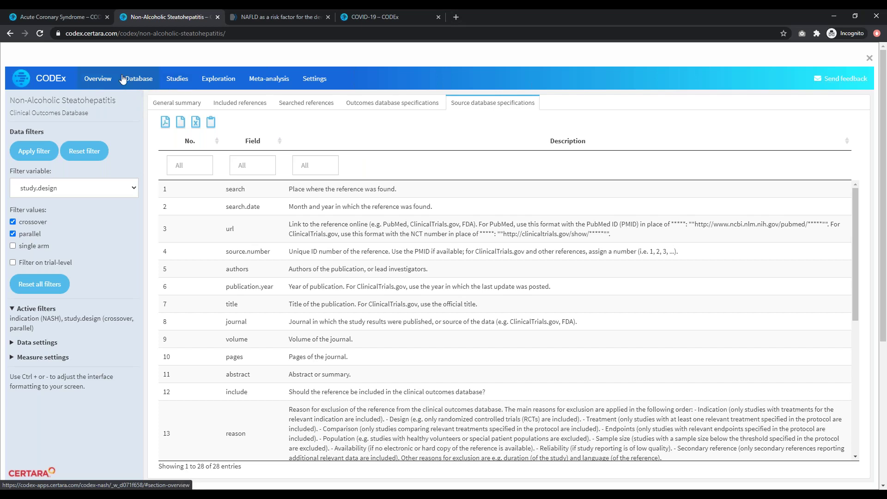
{"action": "left_click", "coordinate": [176, 81]}
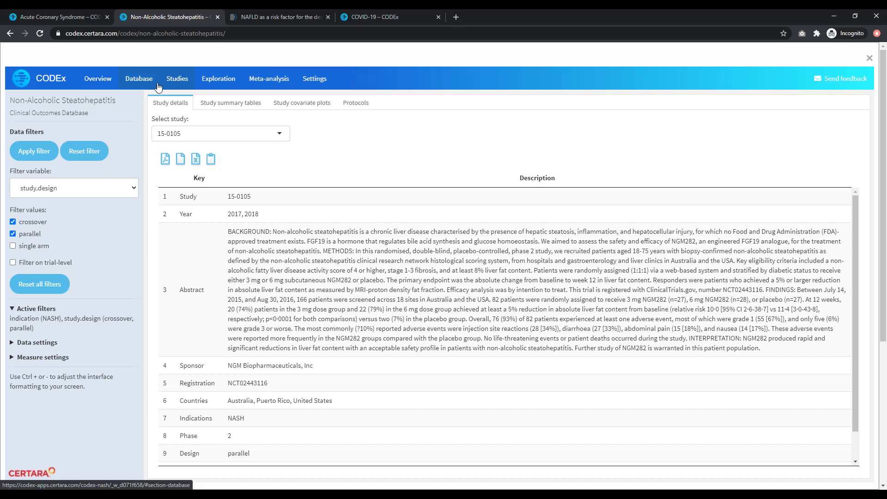
{"action": "left_click", "coordinate": [280, 135]}
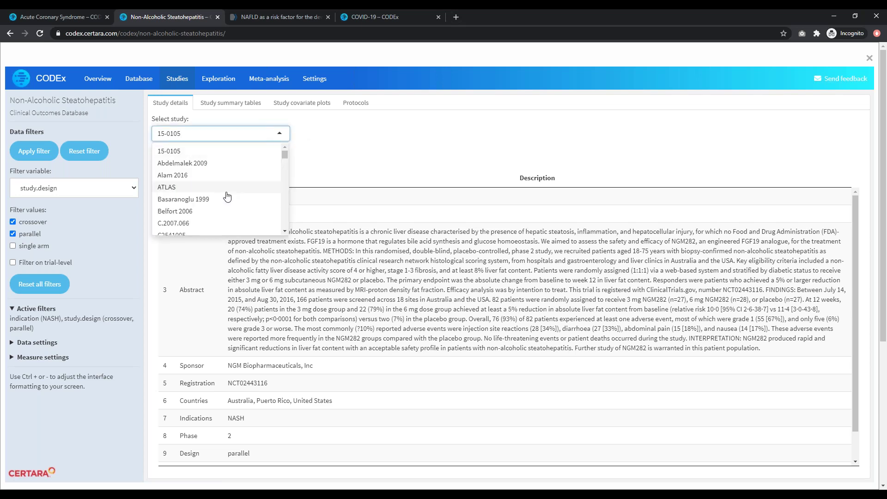
{"action": "left_click", "coordinate": [200, 176]}
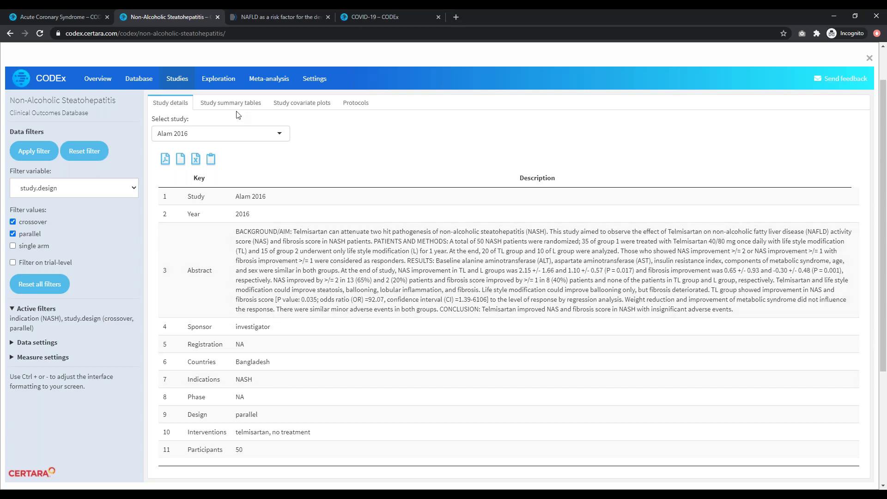
- Replace the age, males and study.phase columns in the study summary table with study.blinding, and sort the table by patients in descending order
{"action": "left_click", "coordinate": [226, 105]}
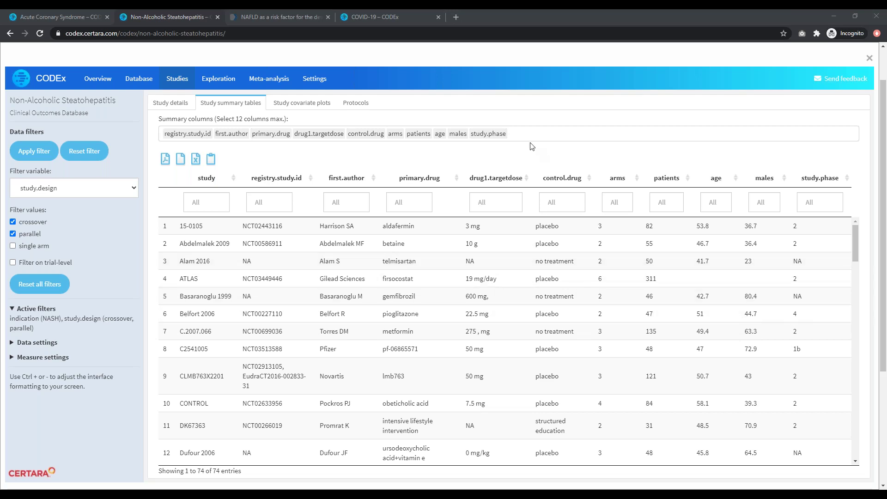
{"action": "left_click", "coordinate": [516, 134]}
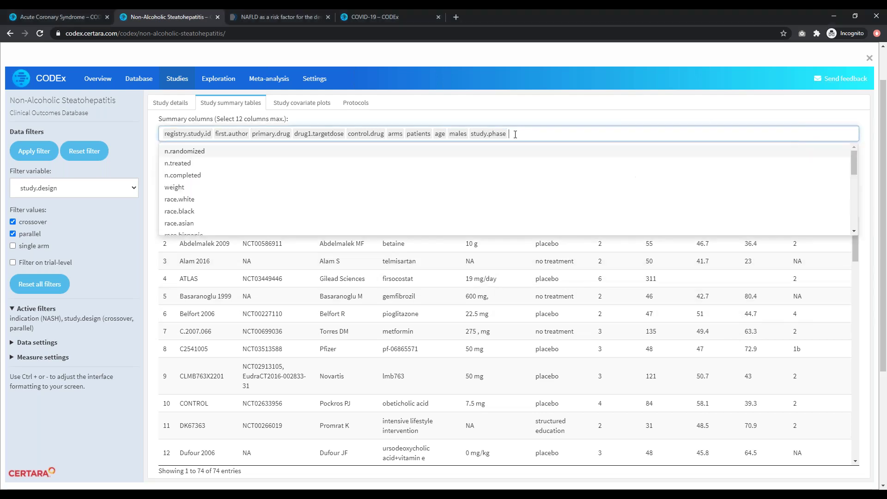
{"action": "key", "text": "BackSpace"}
{"action": "key", "text": "BackSpace"}
{"action": "key", "text": "BackSpace"}
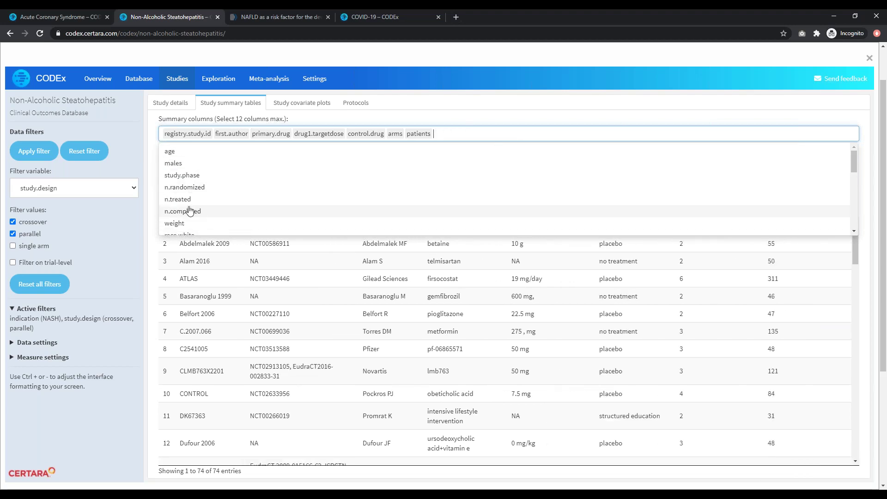
{"action": "scroll", "coordinate": [190, 211], "scroll_direction": "down", "scroll_amount": 4}
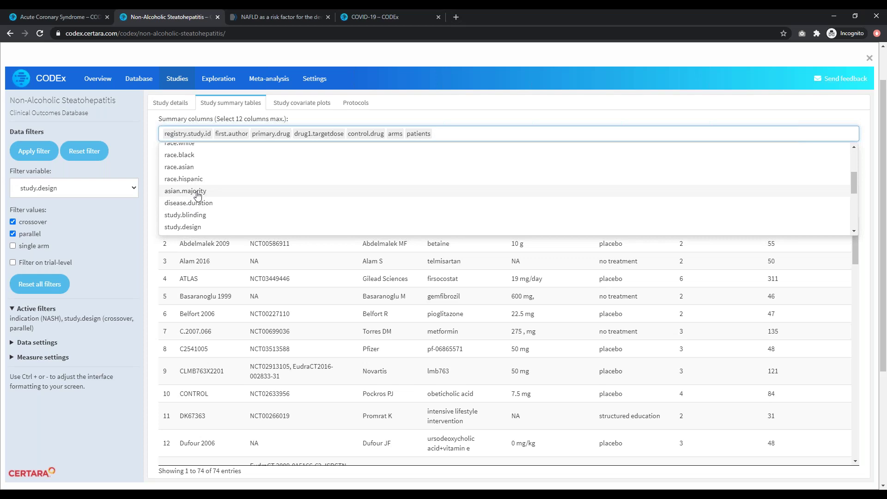
{"action": "left_click", "coordinate": [196, 219]}
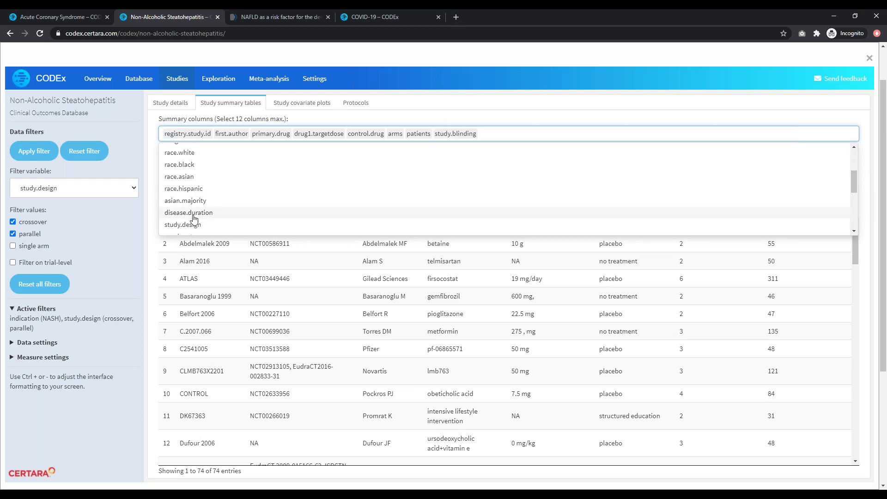
{"action": "left_click", "coordinate": [464, 123]}
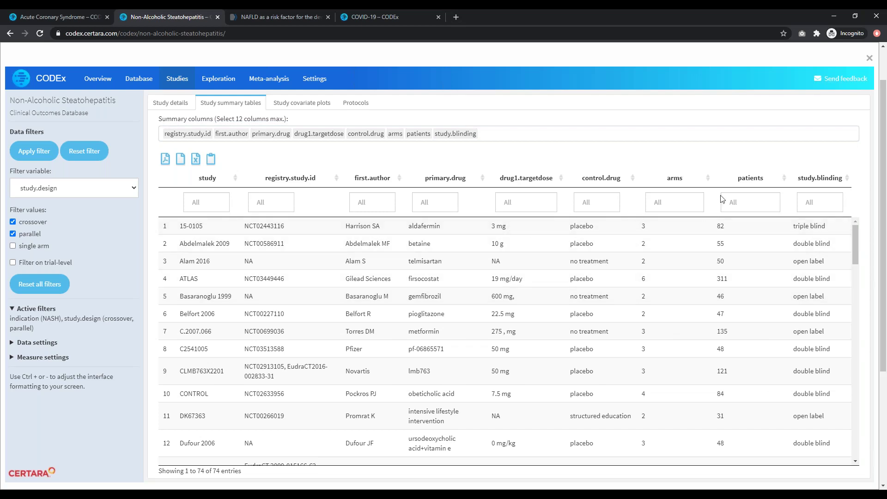
{"action": "left_click", "coordinate": [751, 180]}
{"action": "left_click", "coordinate": [751, 180]}
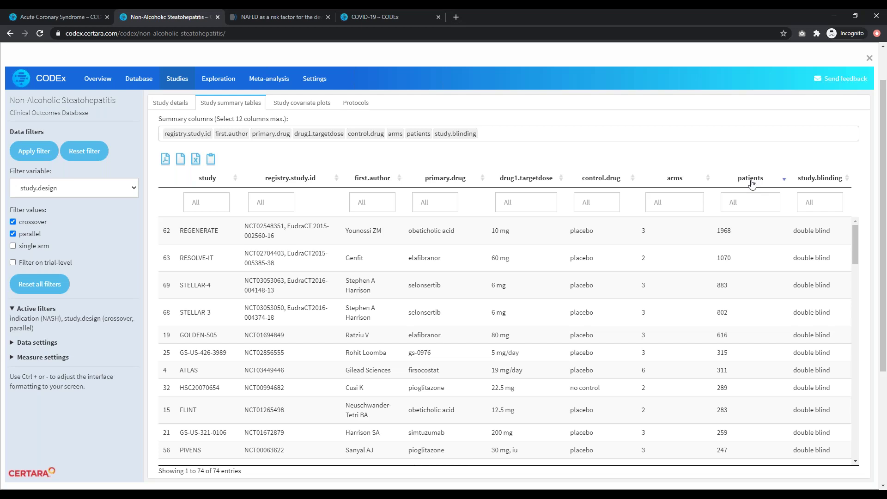
- Plot the primary.drug study covariate with the count set to n.arm, and inspect the details of individual drug bars
{"action": "left_click", "coordinate": [305, 106]}
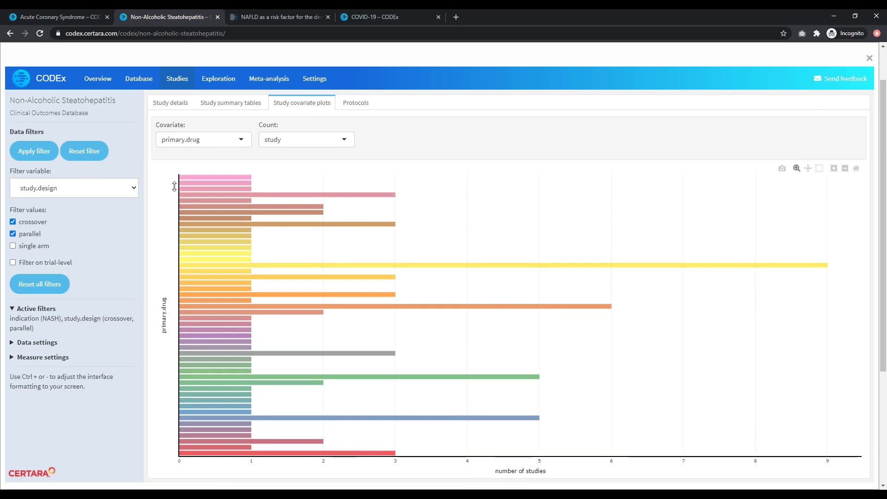
{"action": "left_click", "coordinate": [303, 143]}
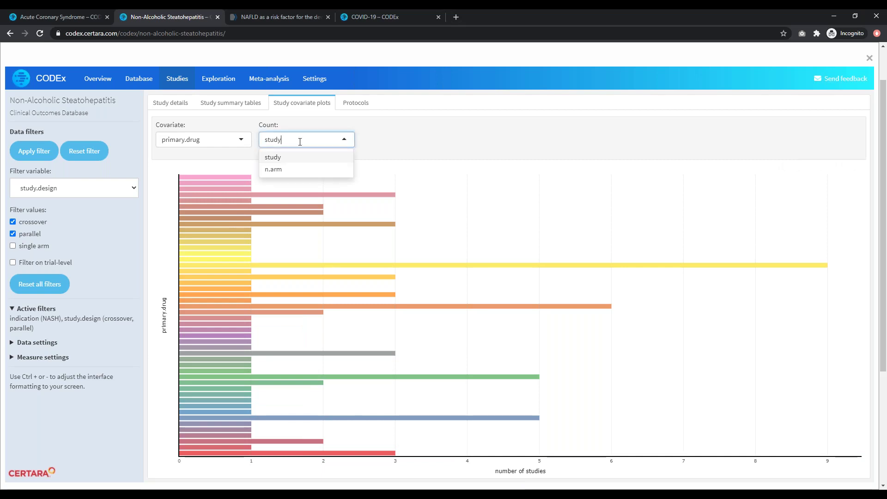
{"action": "left_click", "coordinate": [275, 170]}
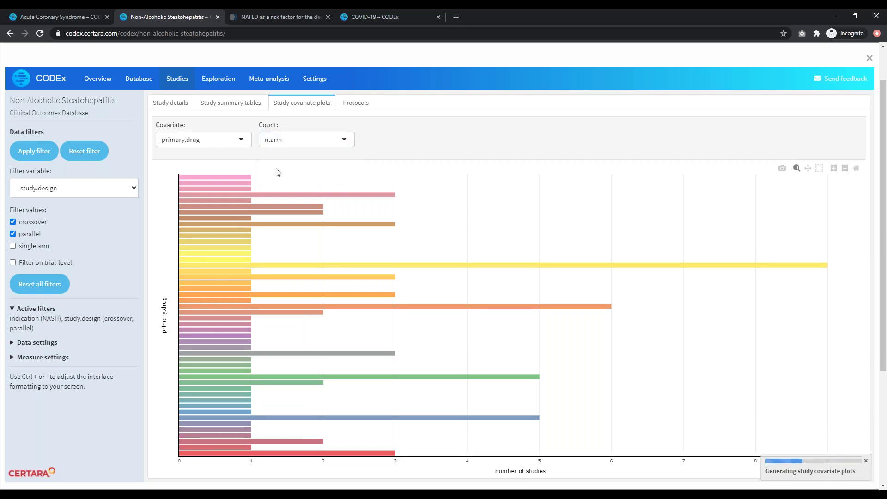
{"action": "mouse_move", "coordinate": [212, 177]}
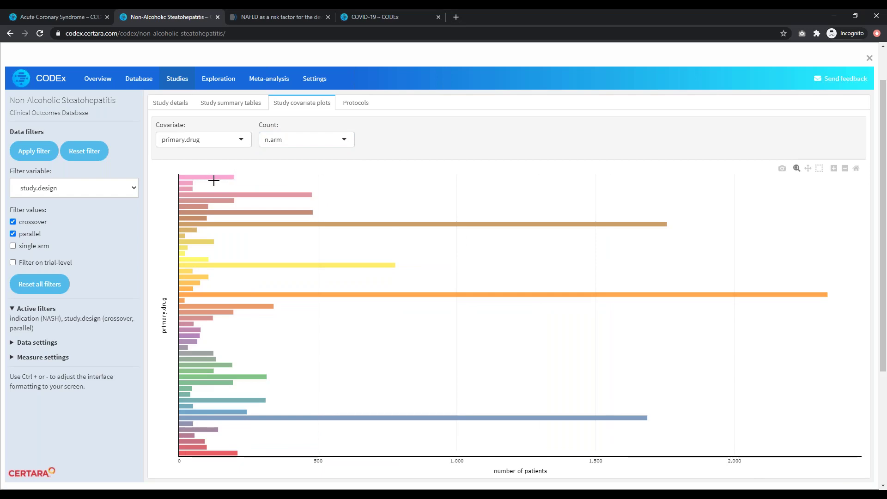
{"action": "mouse_move", "coordinate": [278, 192]}
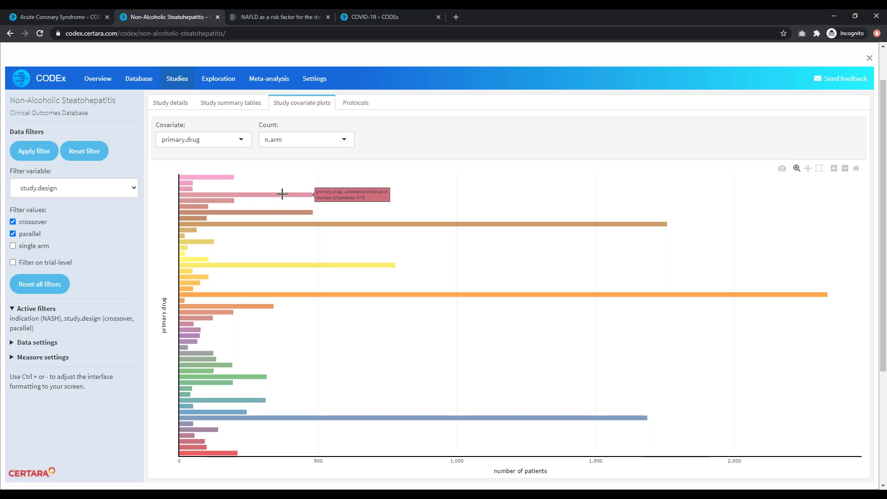
{"action": "mouse_move", "coordinate": [229, 201]}
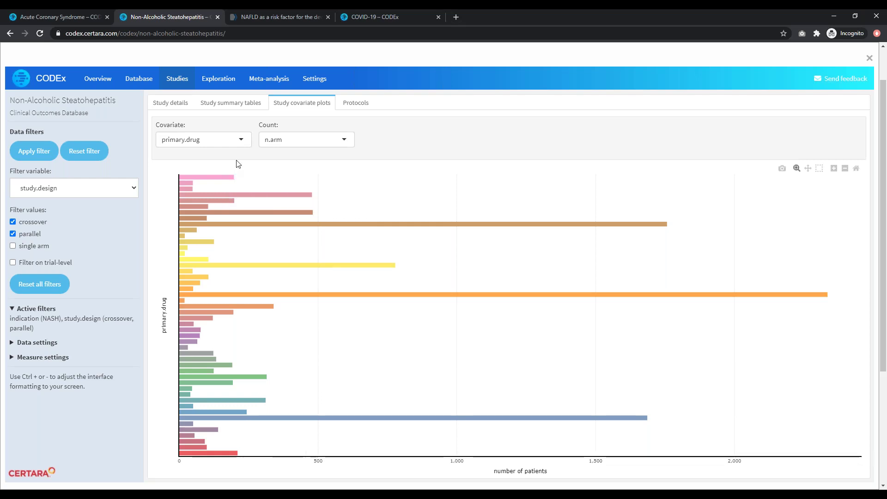
- Change the covariate of the study covariate plot to age and inspect the age group bars
{"action": "left_click", "coordinate": [240, 140]}
{"action": "scroll", "coordinate": [221, 190], "scroll_direction": "up", "scroll_amount": 10}
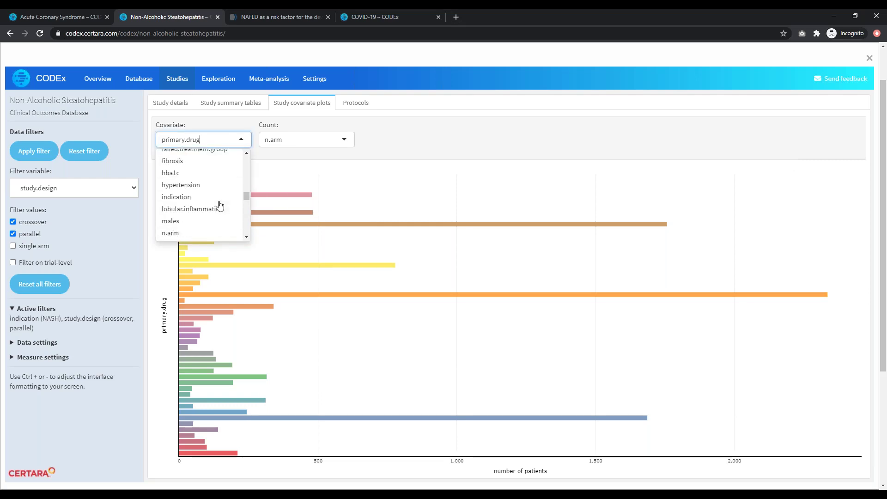
{"action": "scroll", "coordinate": [221, 199], "scroll_direction": "up", "scroll_amount": 8}
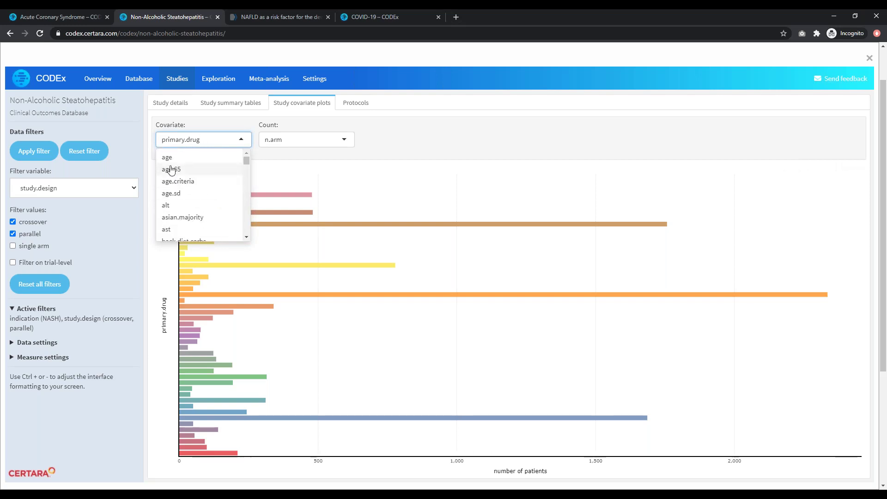
{"action": "left_click", "coordinate": [172, 157]}
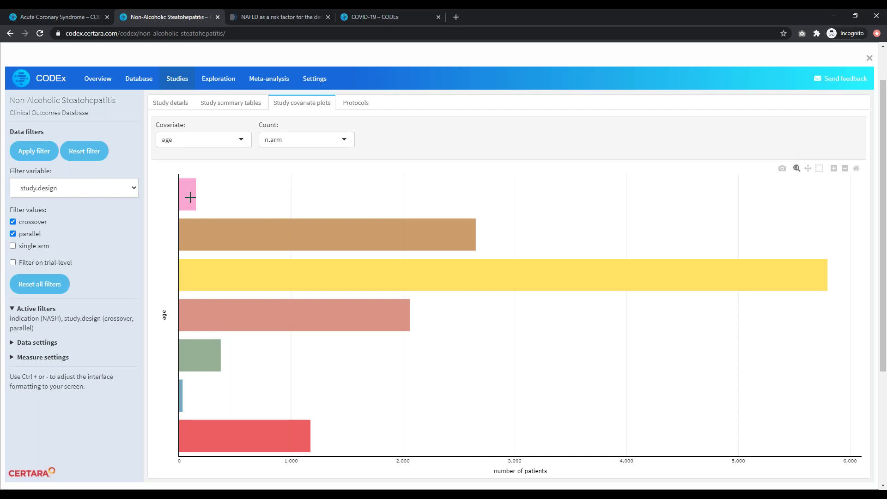
{"action": "mouse_move", "coordinate": [189, 197]}
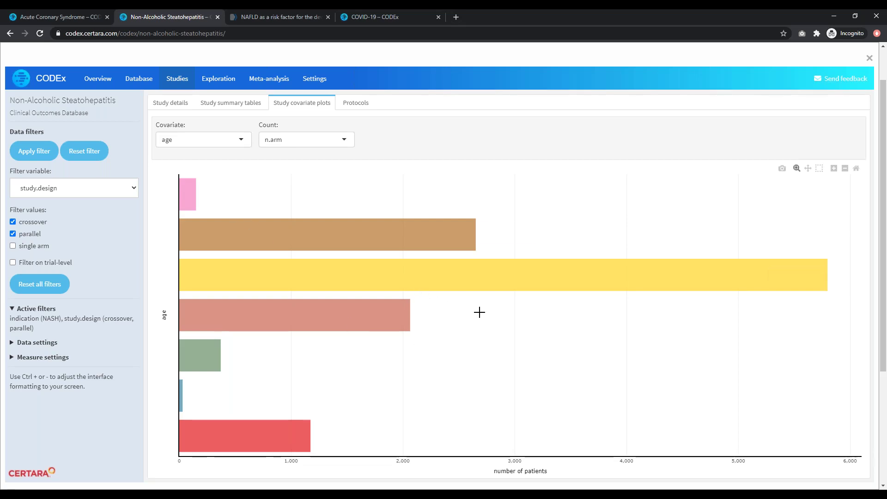
{"action": "mouse_move", "coordinate": [451, 279]}
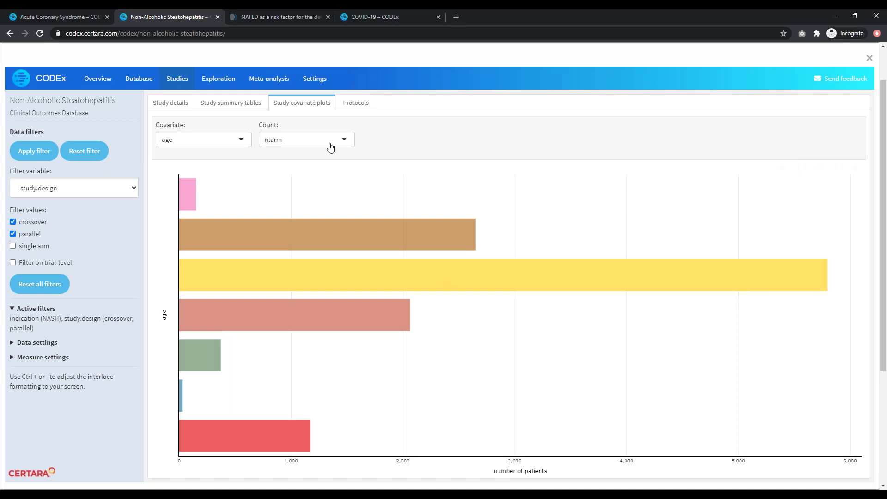
- Read through the database development protocol shown beside the augmentation protocol for the studies
{"action": "left_click", "coordinate": [359, 104]}
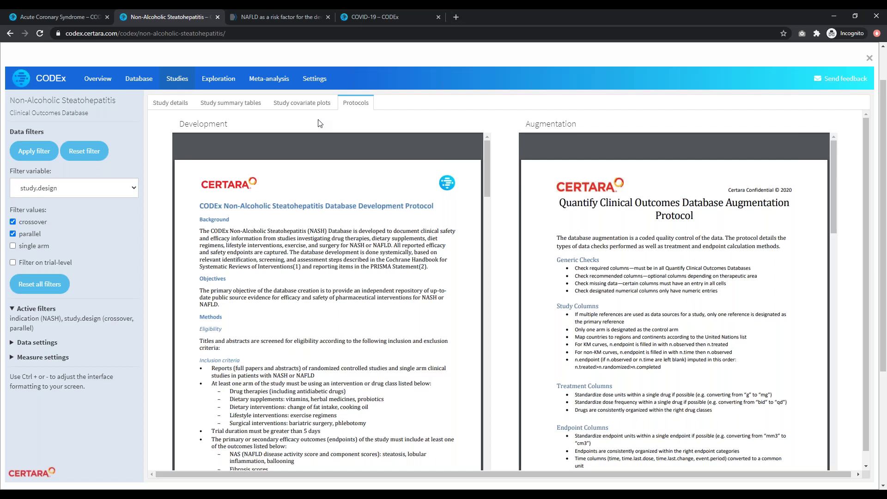
{"action": "mouse_move", "coordinate": [315, 137]}
{"action": "scroll", "coordinate": [301, 268], "scroll_direction": "down", "scroll_amount": 8}
{"action": "scroll", "coordinate": [301, 268], "scroll_direction": "up", "scroll_amount": 10}
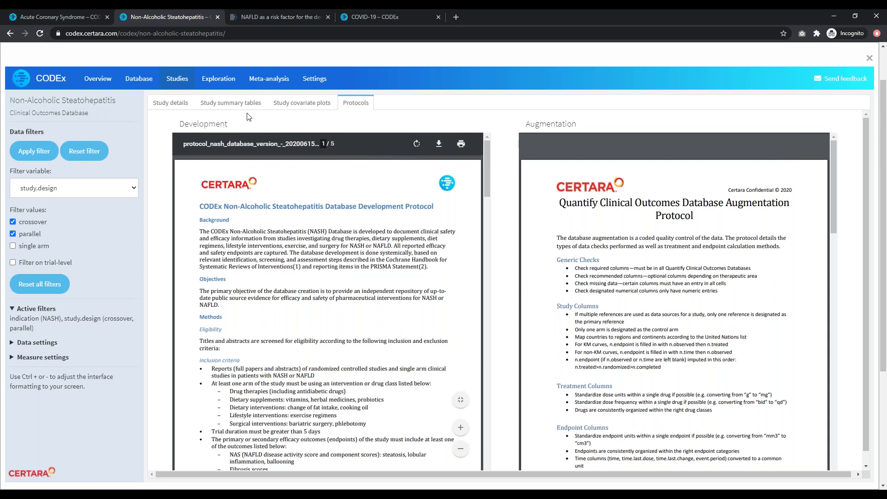
- Display the alt time course plots in the data exploration section and set the default measure to change
{"action": "left_click", "coordinate": [213, 84]}
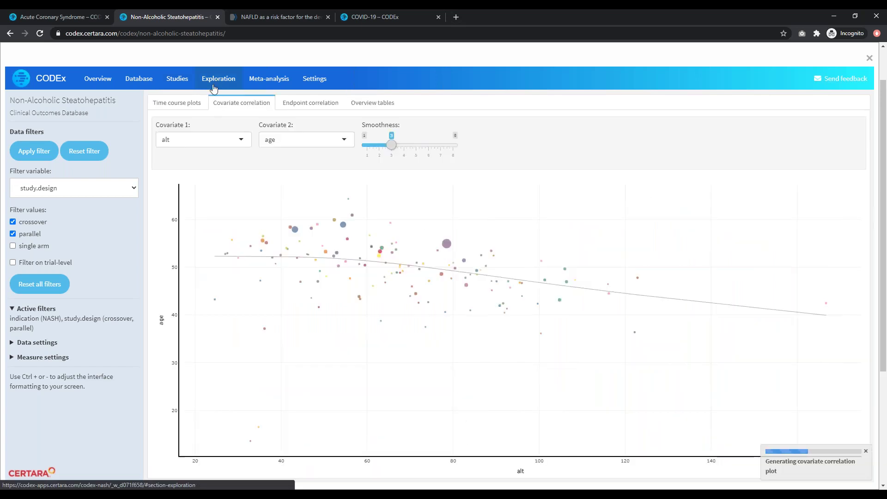
{"action": "left_click", "coordinate": [177, 102]}
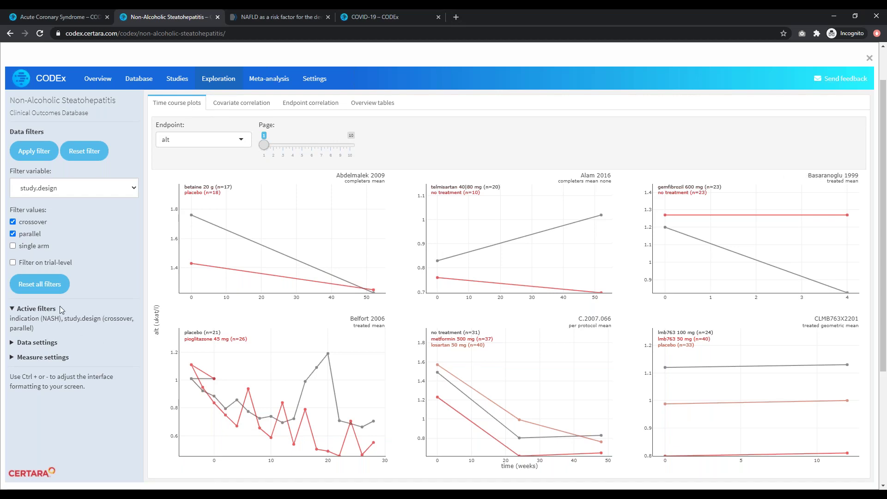
{"action": "left_click", "coordinate": [12, 358]}
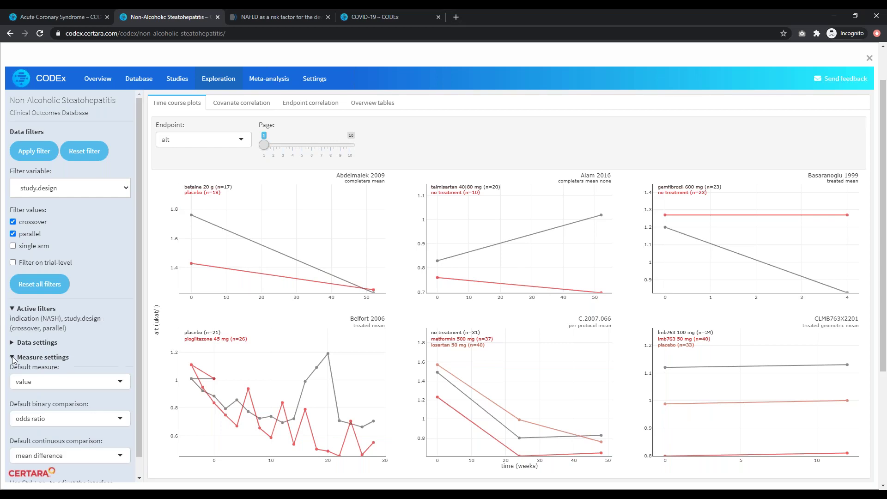
{"action": "scroll", "coordinate": [47, 356], "scroll_direction": "down", "scroll_amount": 1}
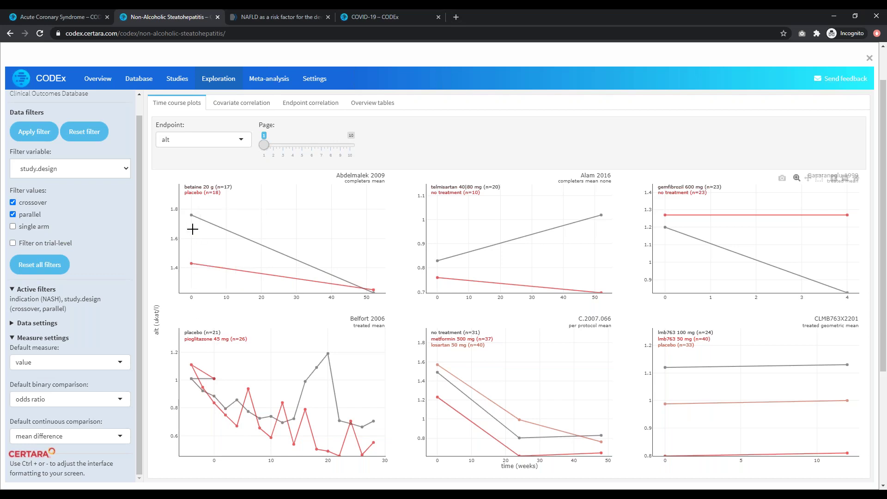
{"action": "mouse_move", "coordinate": [191, 215]}
{"action": "left_click", "coordinate": [55, 361]}
{"action": "left_click", "coordinate": [37, 392]}
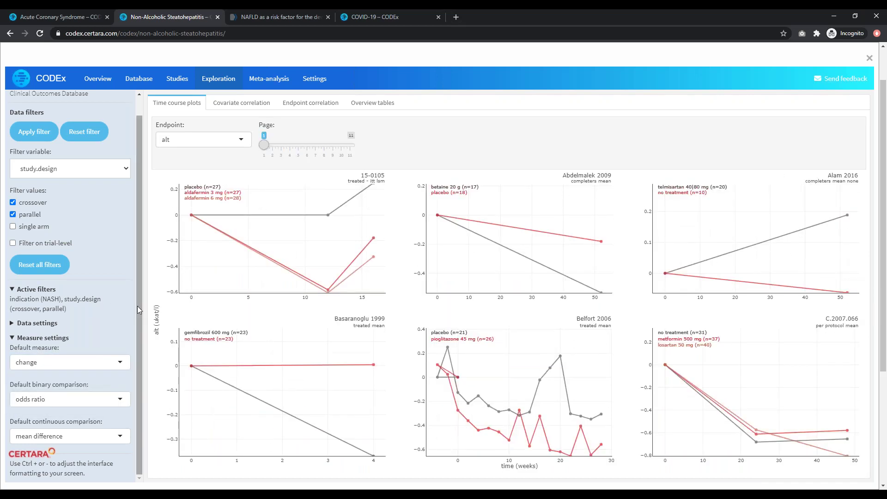
- Inspect the baseline points in the alt change plots and advance the time course plots to page 2
{"action": "mouse_move", "coordinate": [561, 415]}
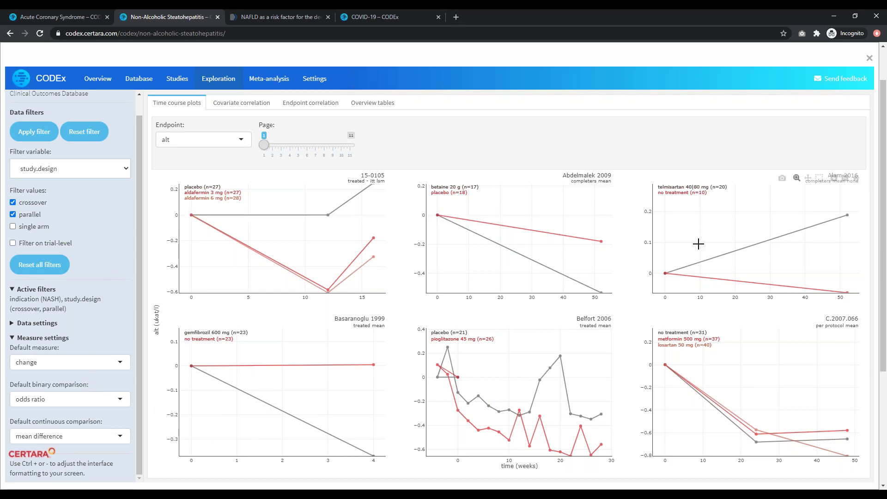
{"action": "mouse_move", "coordinate": [664, 273]}
{"action": "mouse_move", "coordinate": [436, 216]}
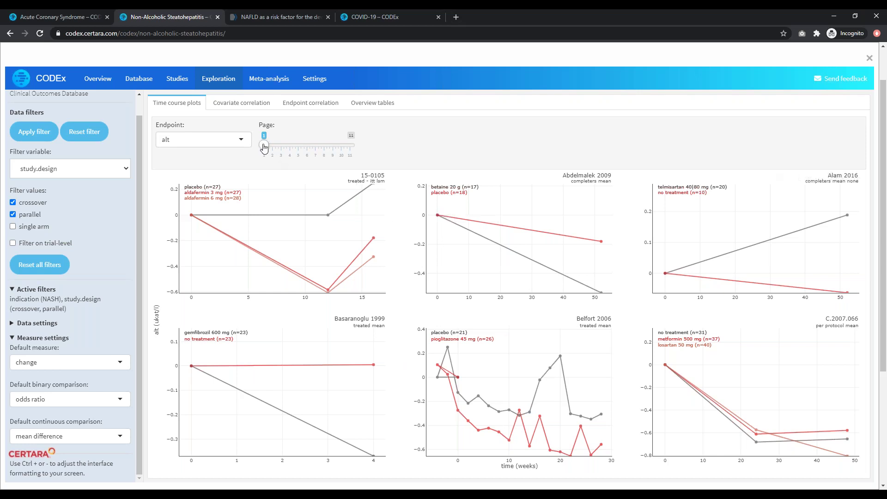
{"action": "left_click_drag", "start_coordinate": [266, 147], "coordinate": [272, 148]}
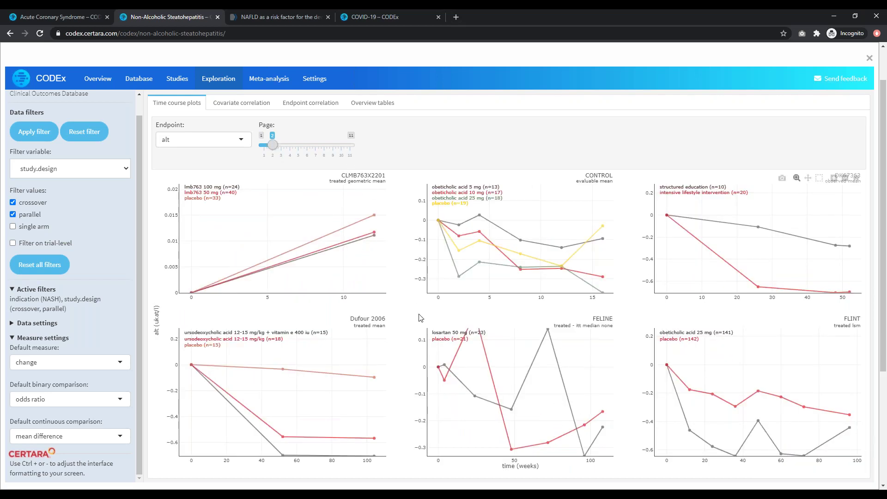
- Switch the time course endpoint to ast, and bring up the covariate correlation plot of alt against age
{"action": "left_click", "coordinate": [241, 139]}
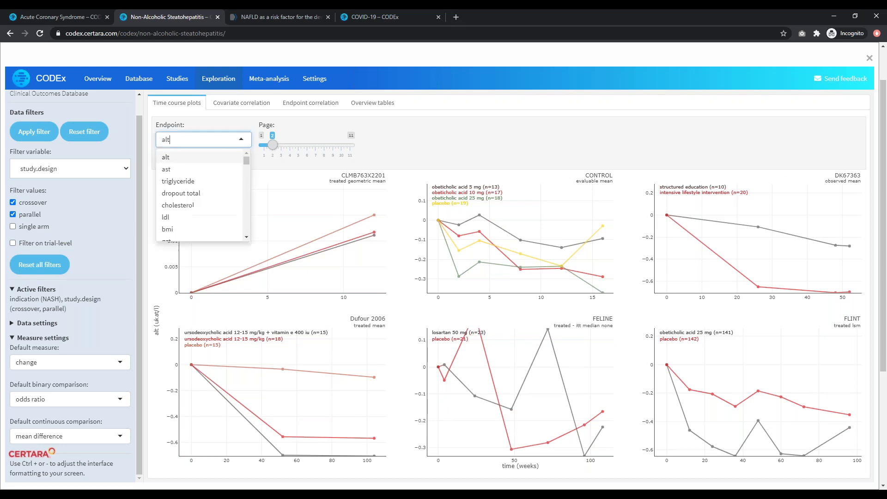
{"action": "left_click", "coordinate": [174, 170]}
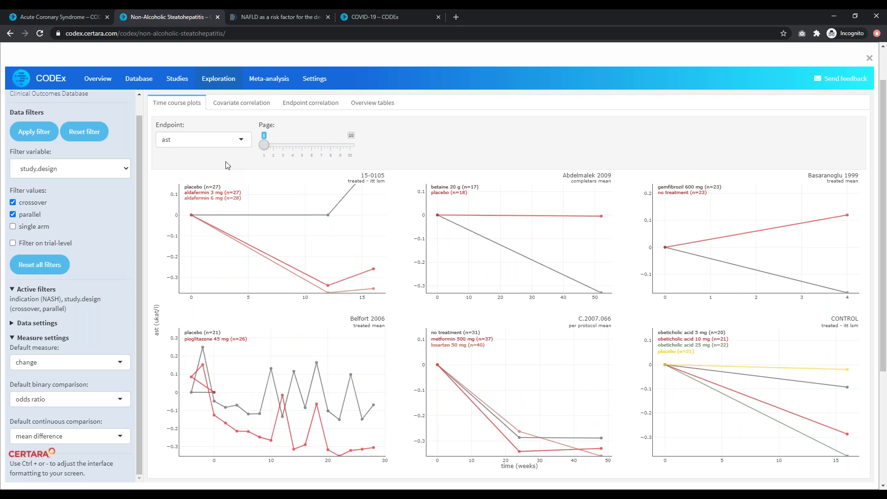
{"action": "left_click", "coordinate": [234, 107]}
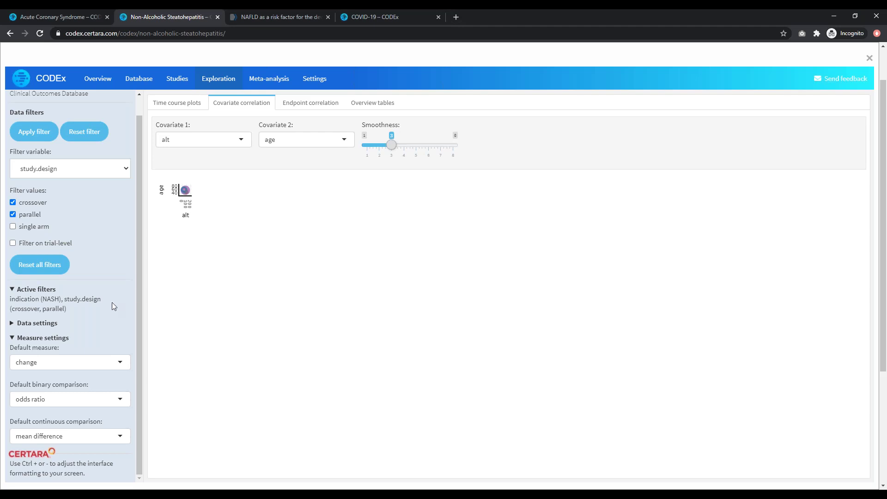
- Collapse the measure settings and force the alt versus age correlation plot to redraw at full size, keeping the page at 100%
{"action": "left_click", "coordinate": [12, 339]}
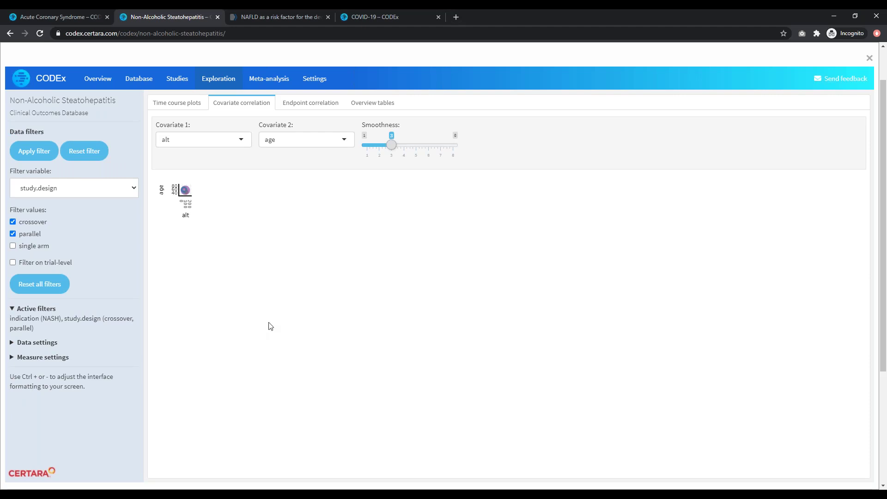
{"action": "key", "text": "ctrl+minus"}
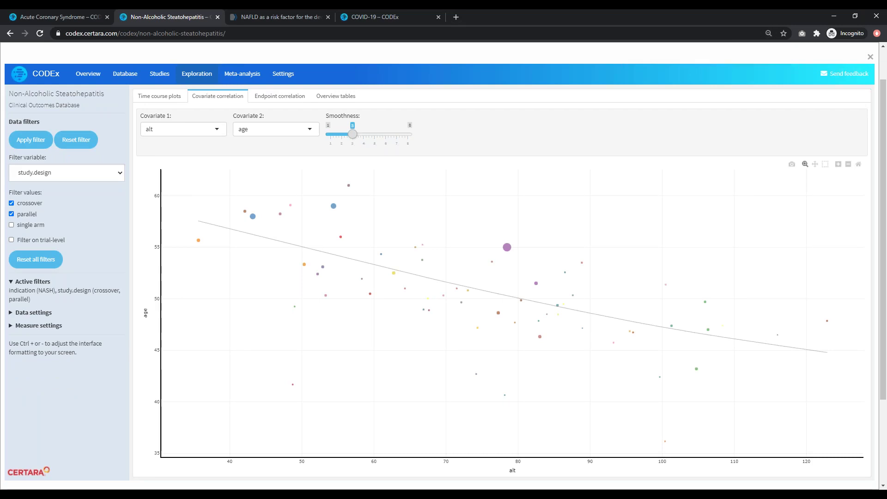
{"action": "key", "text": "ctrl+plus"}
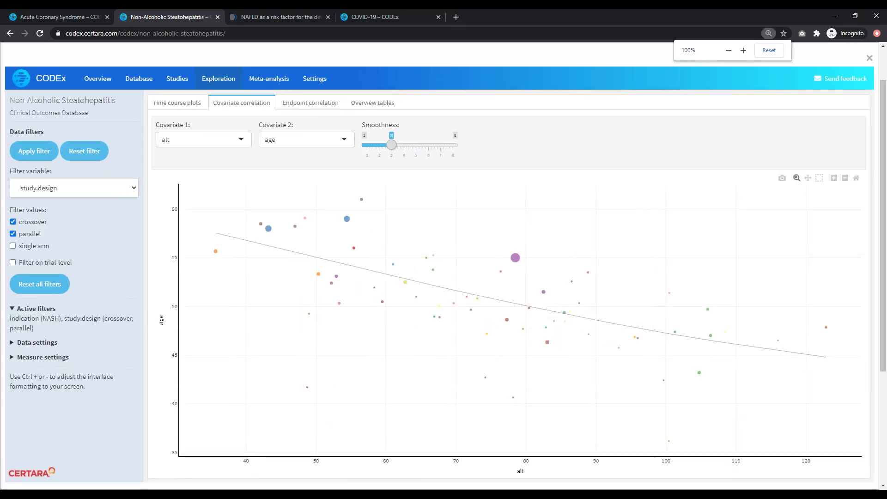
{"action": "mouse_move", "coordinate": [462, 310]}
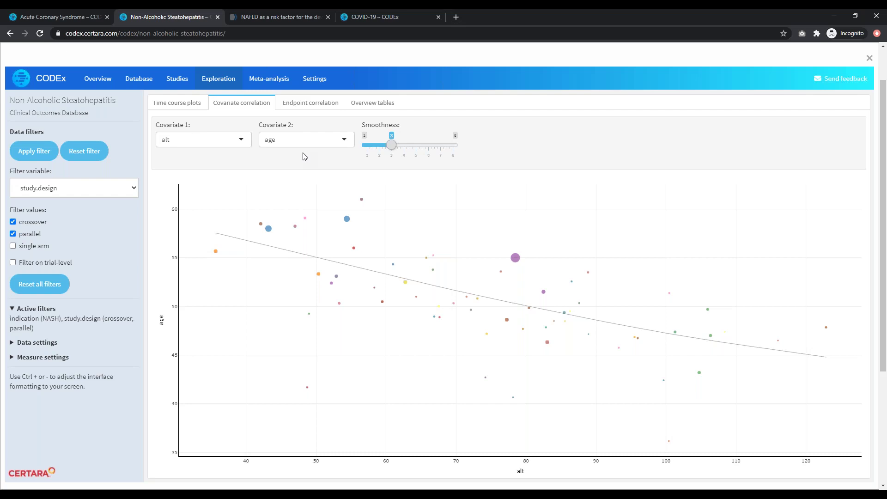
- Set the first covariate of the correlation plot to ast, and try a smoothness of 1 before setting it to 5
{"action": "left_click", "coordinate": [240, 142]}
{"action": "scroll", "coordinate": [201, 169], "scroll_direction": "down", "scroll_amount": 2}
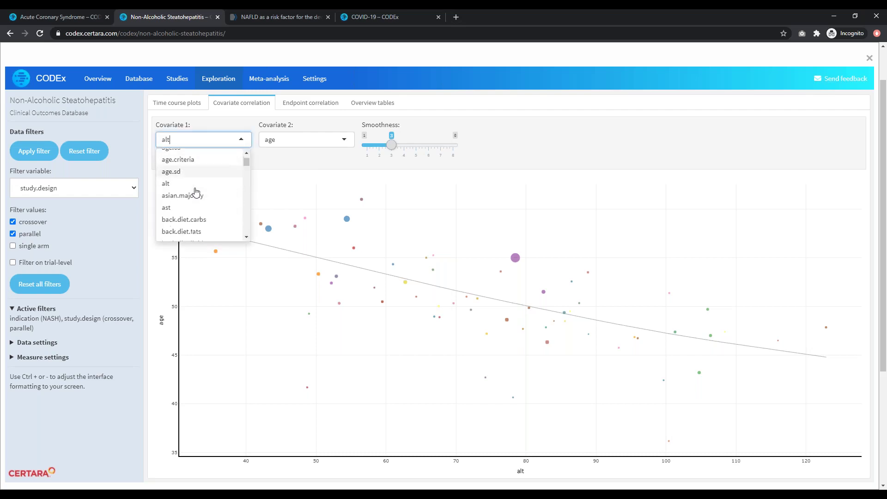
{"action": "left_click", "coordinate": [182, 181]}
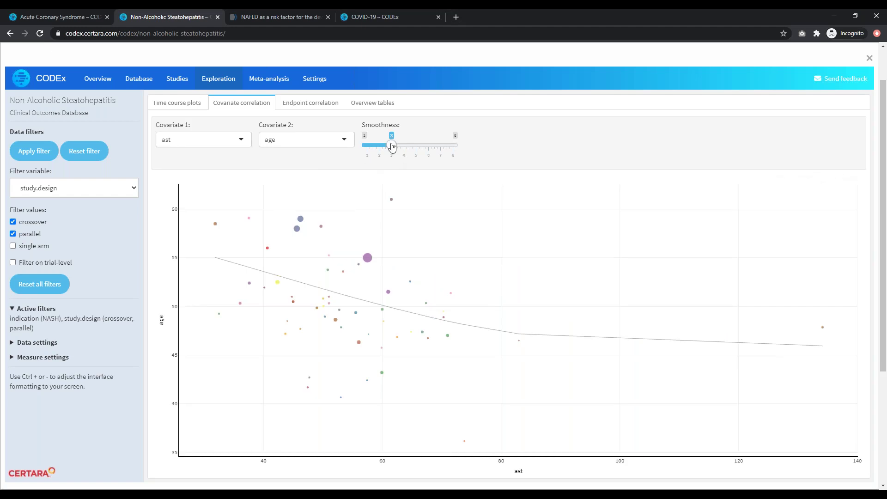
{"action": "left_click_drag", "start_coordinate": [387, 146], "coordinate": [367, 145]}
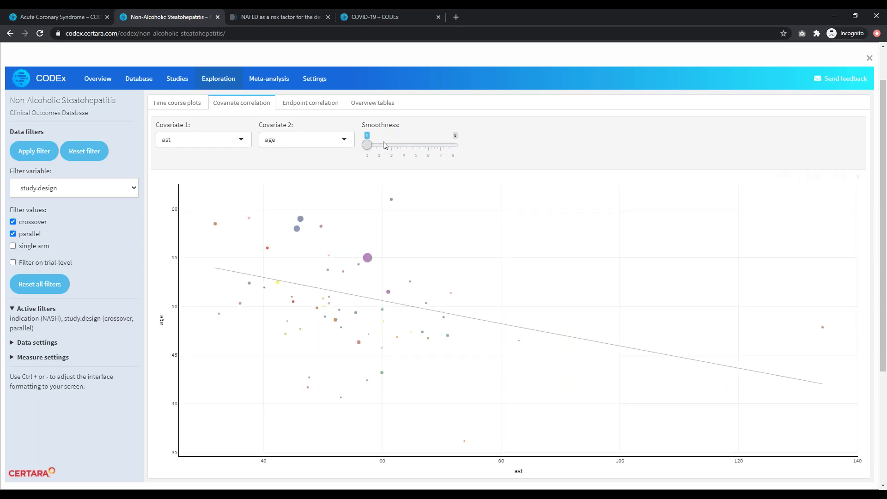
{"action": "left_click_drag", "start_coordinate": [366, 147], "coordinate": [415, 150]}
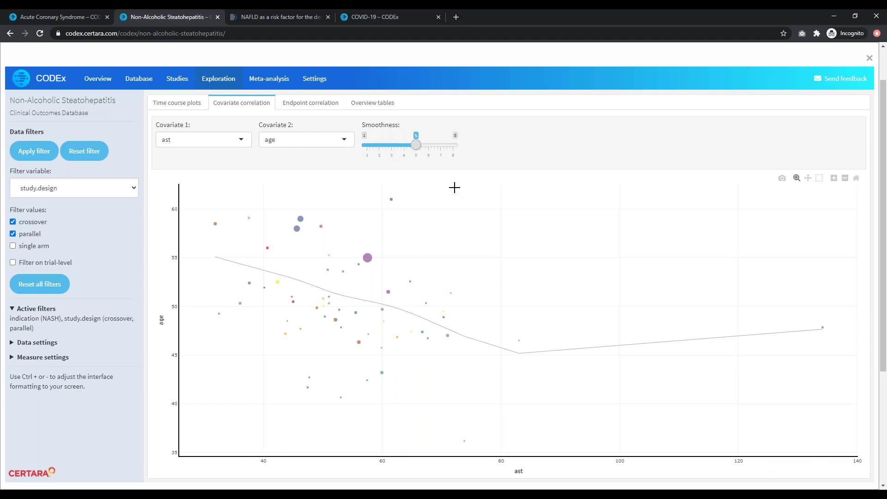
- Display the endpoint correlation plot of alt against ast, check the default measure settings, and set the plot type to comparative
{"action": "left_click", "coordinate": [317, 105]}
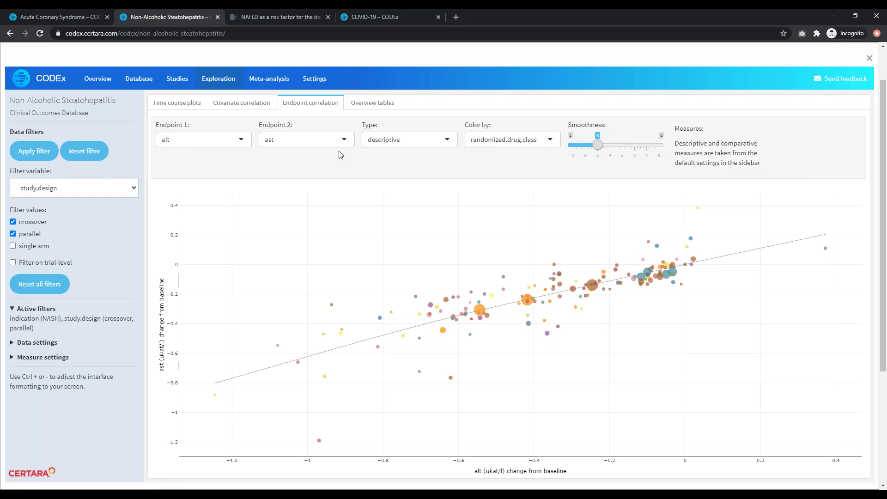
{"action": "left_click", "coordinate": [403, 145]}
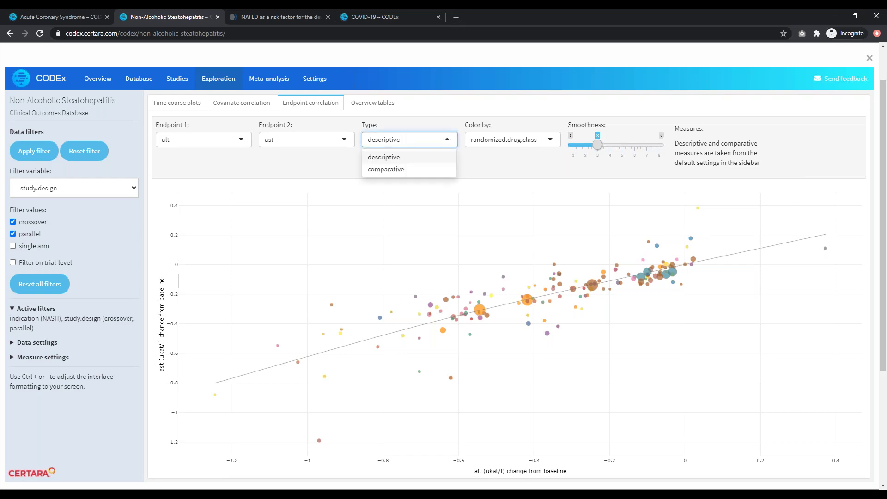
{"action": "left_click", "coordinate": [331, 167]}
{"action": "left_click", "coordinate": [402, 144]}
{"action": "left_click", "coordinate": [327, 165]}
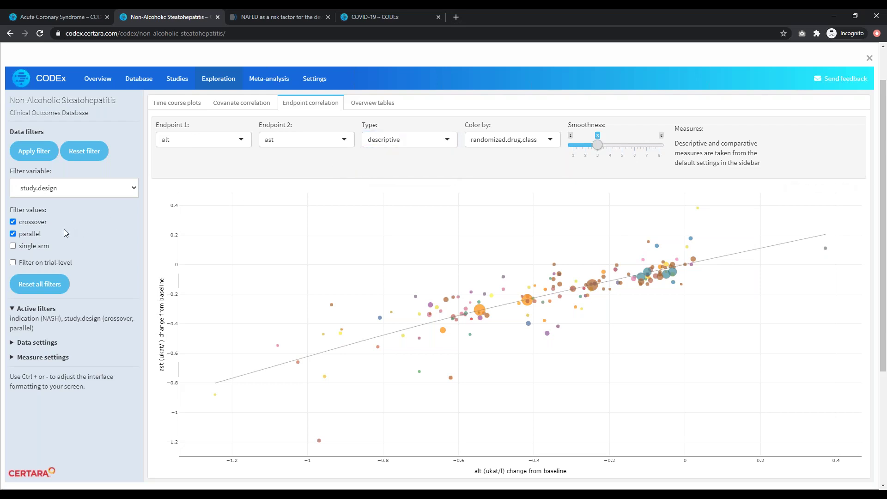
{"action": "left_click", "coordinate": [11, 360]}
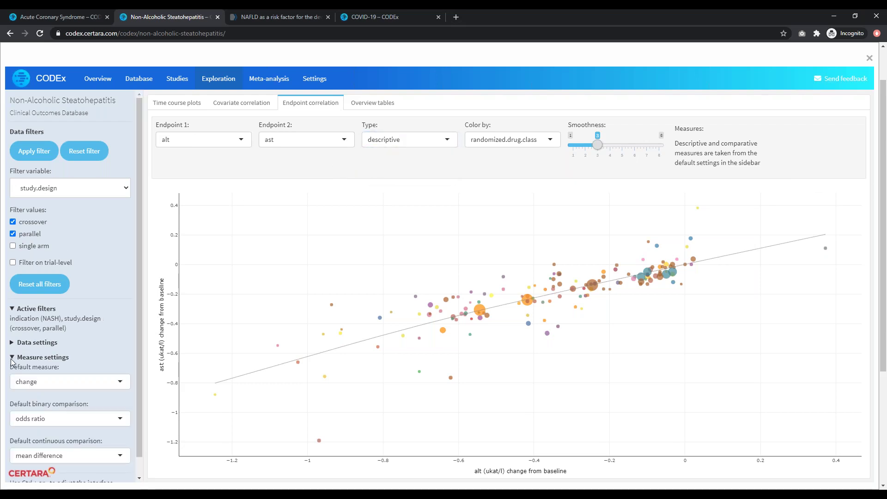
{"action": "left_click", "coordinate": [13, 359]}
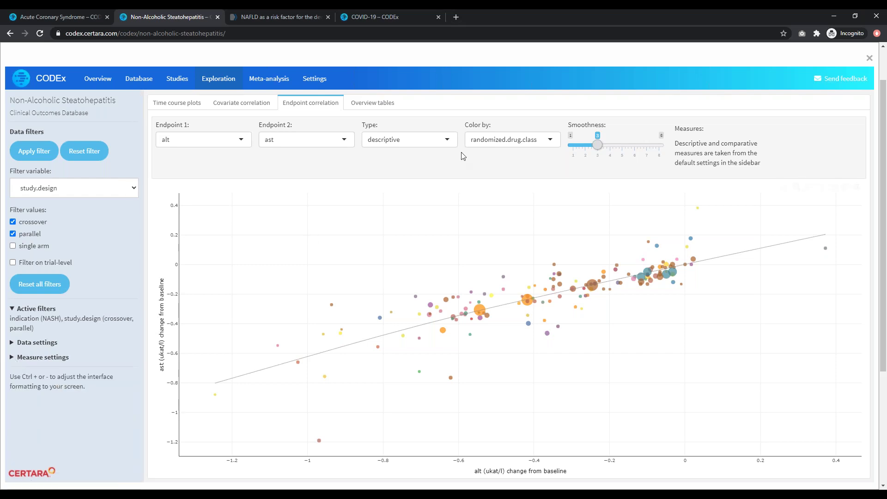
{"action": "left_click", "coordinate": [443, 143]}
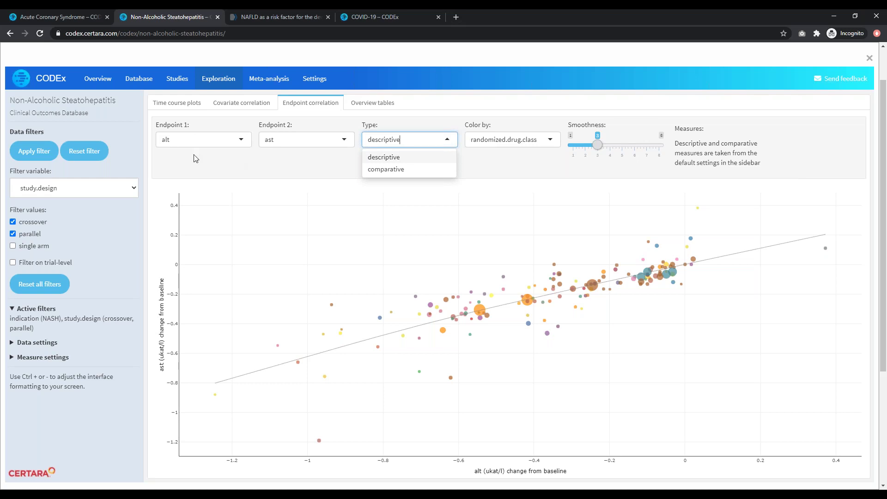
{"action": "left_click", "coordinate": [405, 170]}
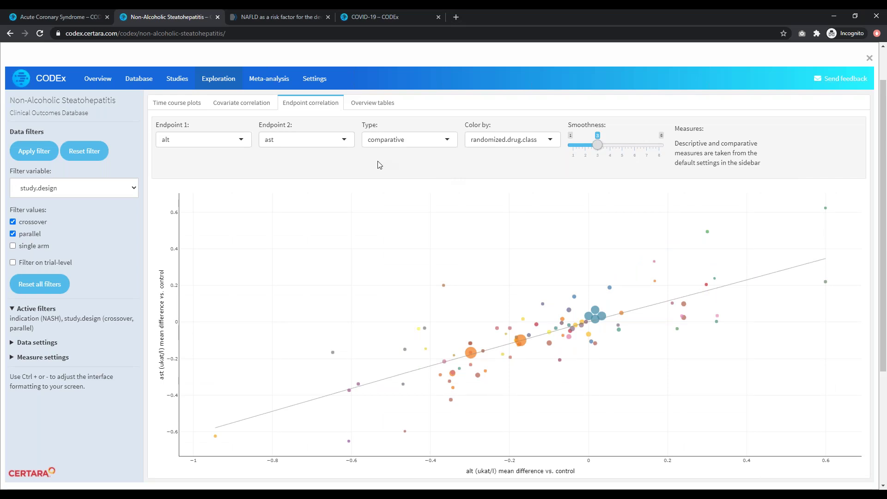
- Bring up the endpoint overview table and sort it by number of studies in descending order
{"action": "left_click", "coordinate": [374, 103]}
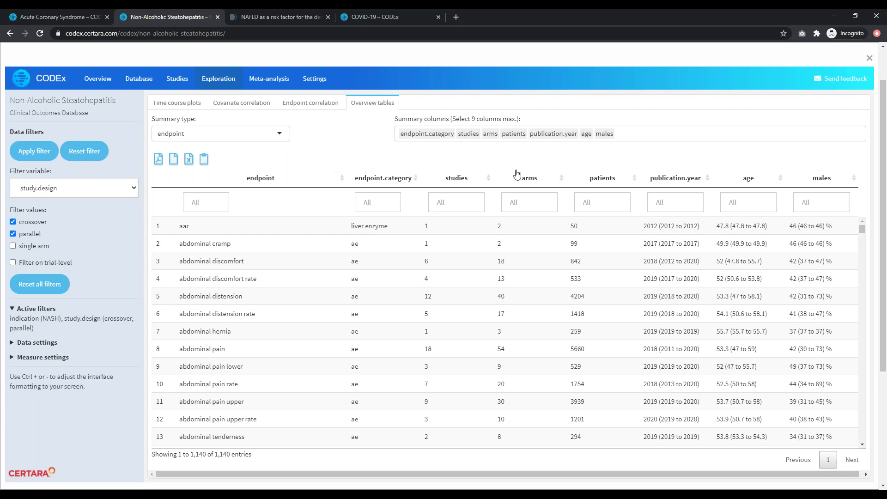
{"action": "left_click", "coordinate": [457, 181]}
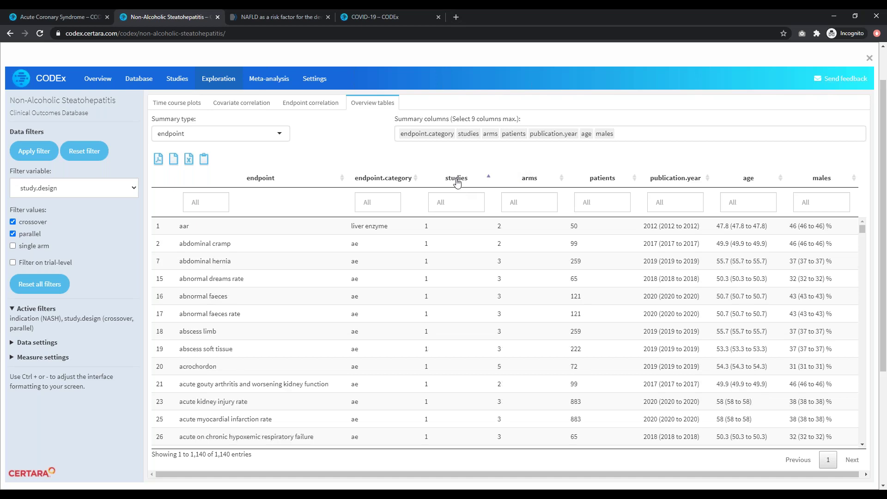
{"action": "left_click", "coordinate": [457, 184]}
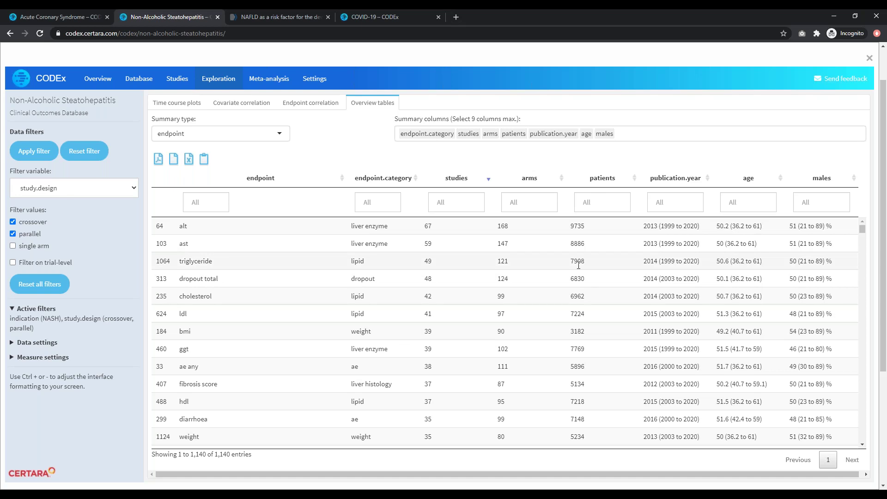
- Filter the overview table by endpoint category, adding biomarker and ae and then keeping only ae
{"action": "left_click", "coordinate": [685, 203]}
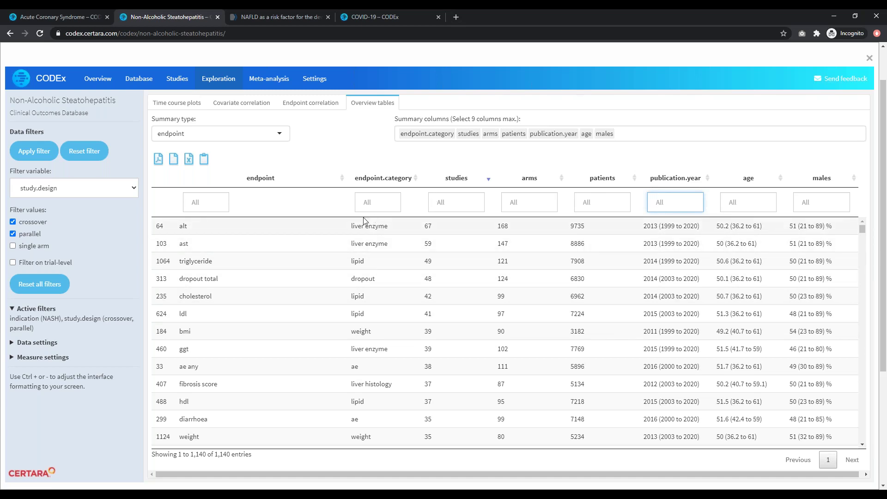
{"action": "left_click", "coordinate": [382, 205]}
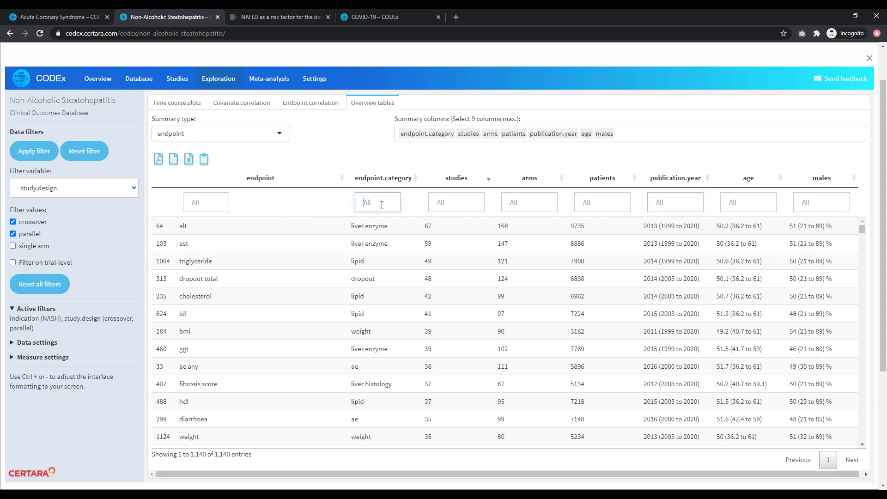
{"action": "mouse_move", "coordinate": [407, 228]}
{"action": "left_mouse_down"}
{"action": "mouse_move", "coordinate": [404, 274]}
{"action": "mouse_move", "coordinate": [406, 228]}
{"action": "left_mouse_up"}
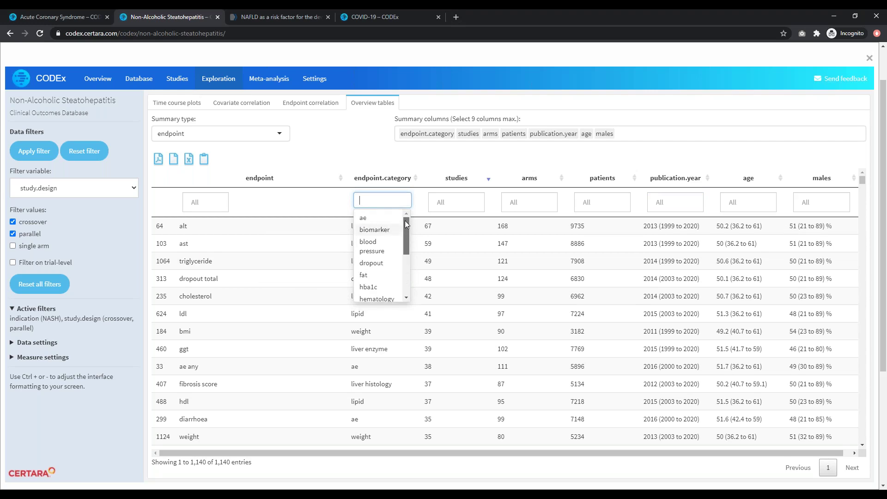
{"action": "left_click", "coordinate": [372, 231]}
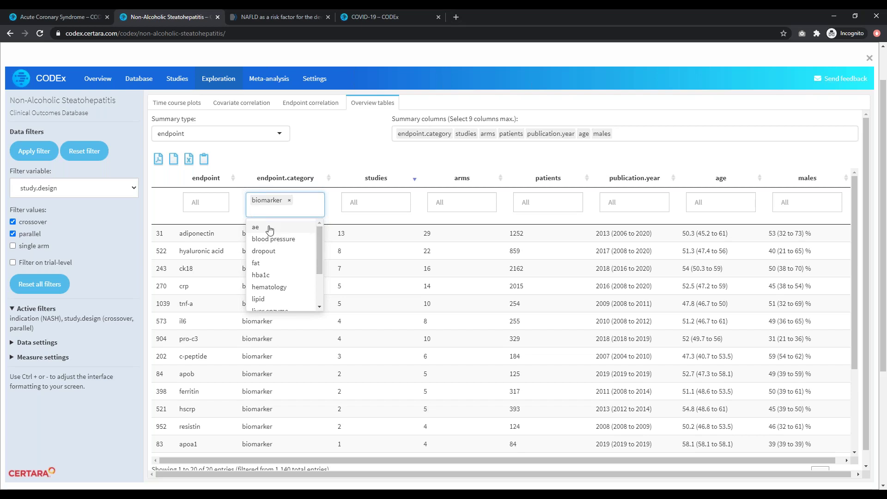
{"action": "key", "text": "Return"}
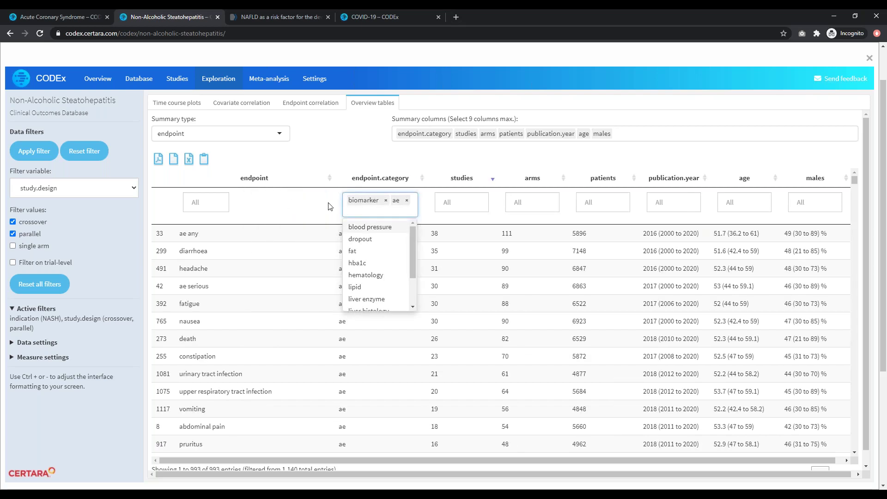
{"action": "left_click", "coordinate": [386, 201]}
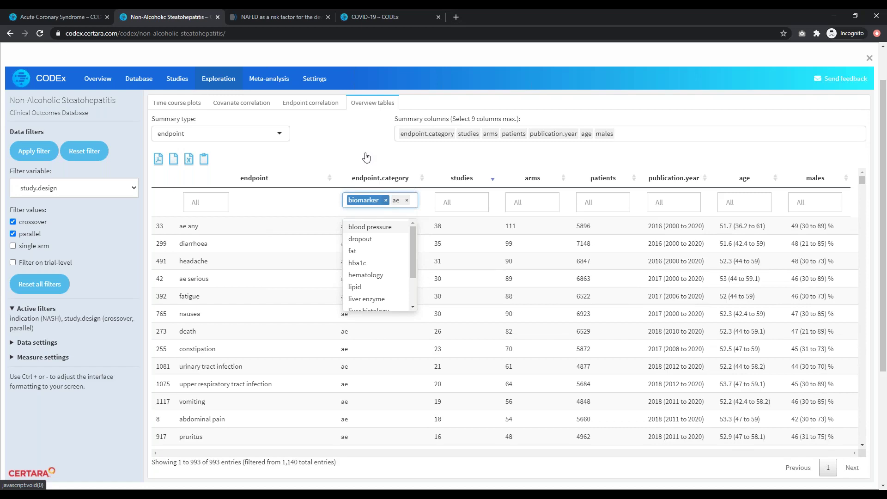
{"action": "left_click", "coordinate": [337, 158]}
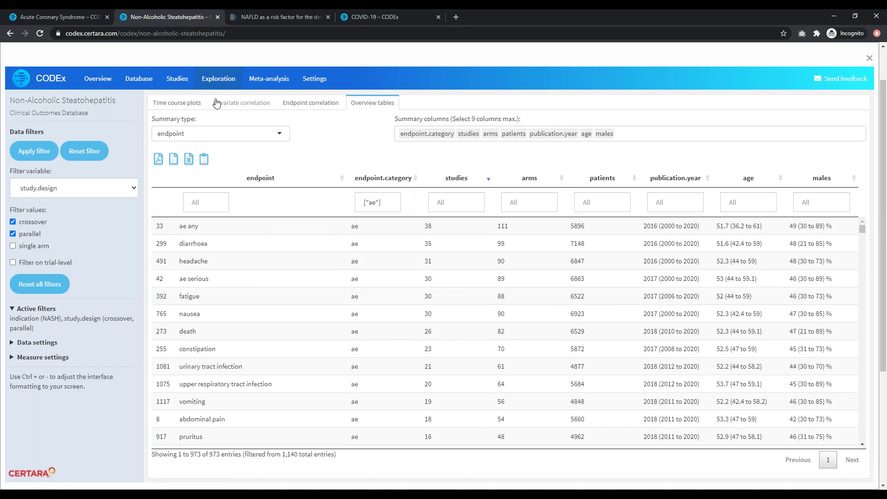
- Show the meta-analysis network plot with treatment labels and examine the connections around placebo before restoring the full network
{"action": "left_click", "coordinate": [271, 85]}
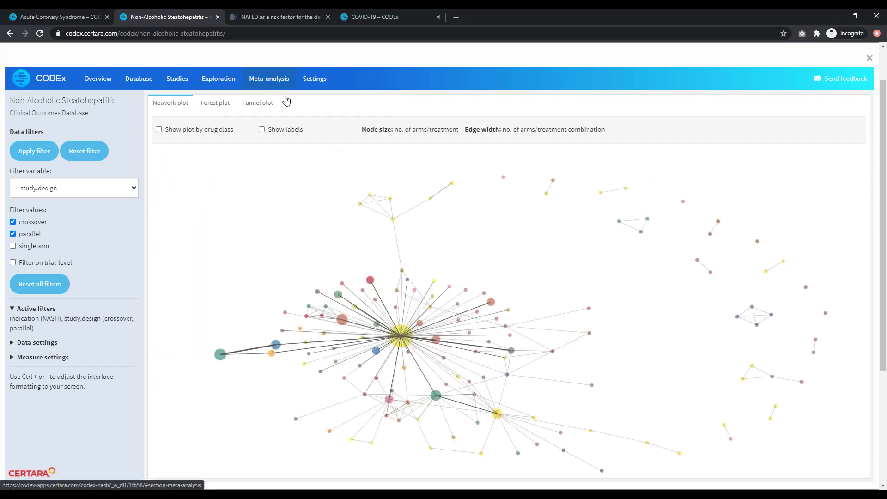
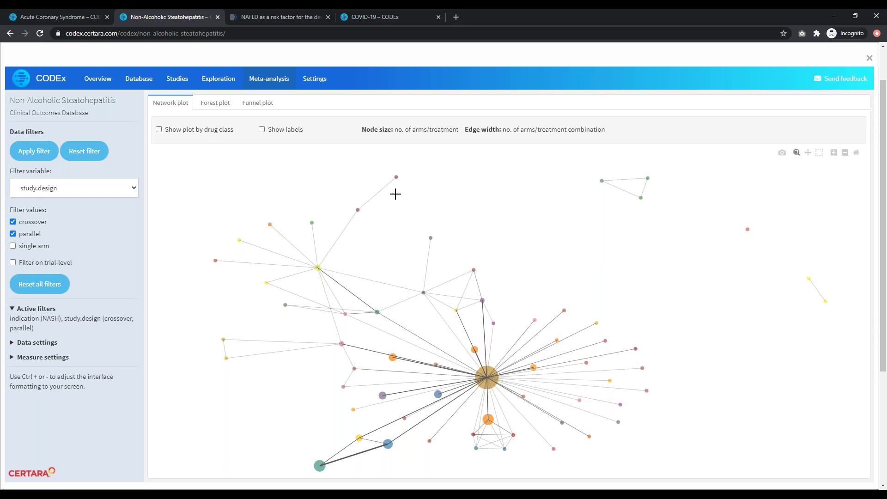
{"action": "left_click", "coordinate": [262, 130]}
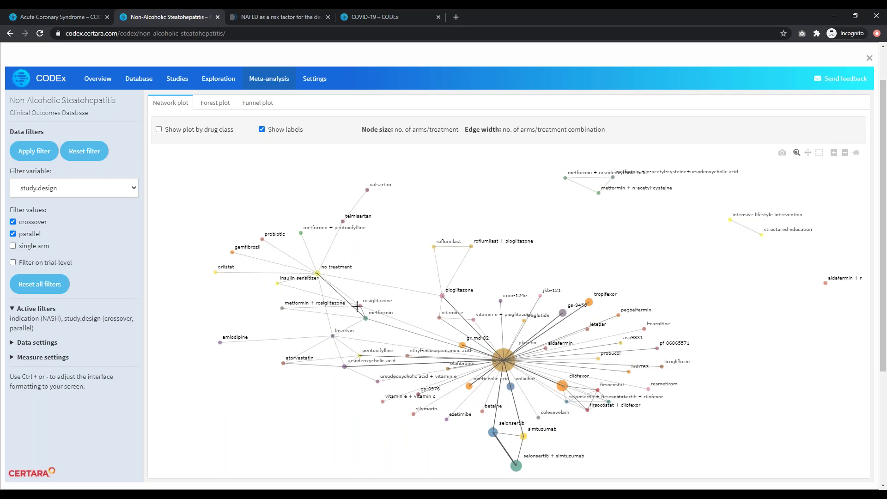
{"action": "mouse_move", "coordinate": [557, 324]}
{"action": "left_click_drag", "start_coordinate": [395, 218], "coordinate": [715, 422]}
{"action": "left_click_drag", "start_coordinate": [469, 470], "coordinate": [657, 474]}
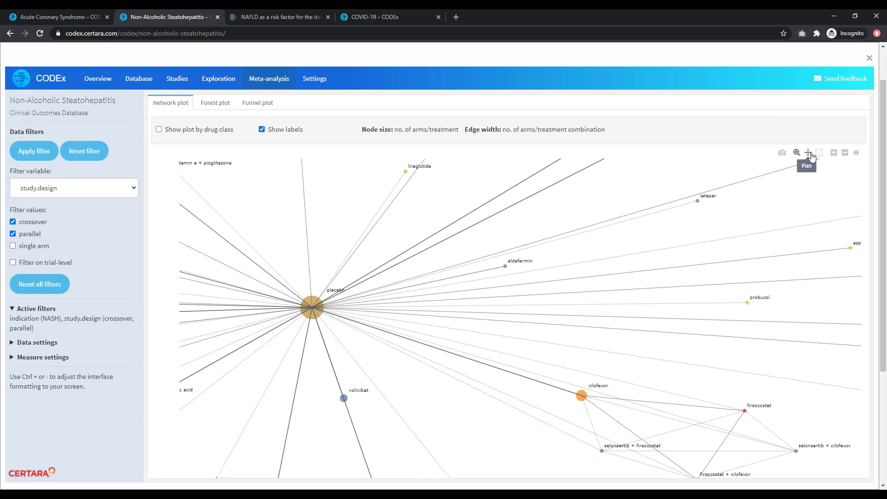
{"action": "left_click", "coordinate": [856, 153]}
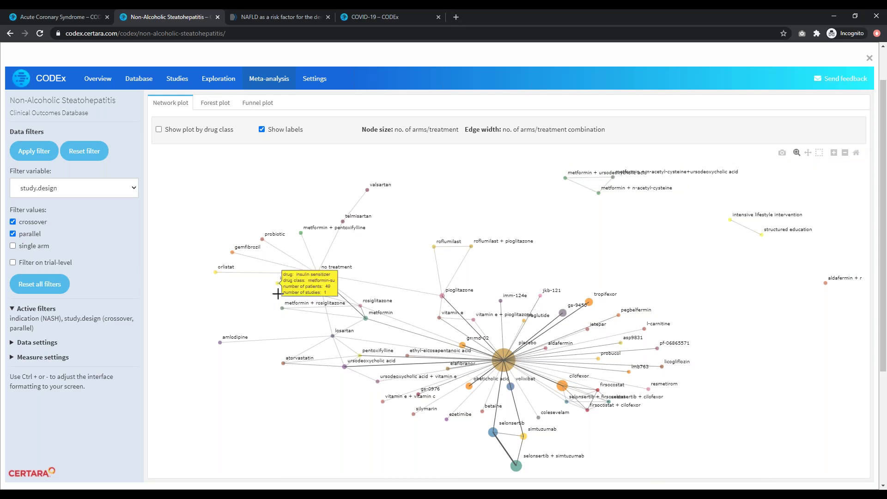
{"action": "mouse_move", "coordinate": [316, 272]}
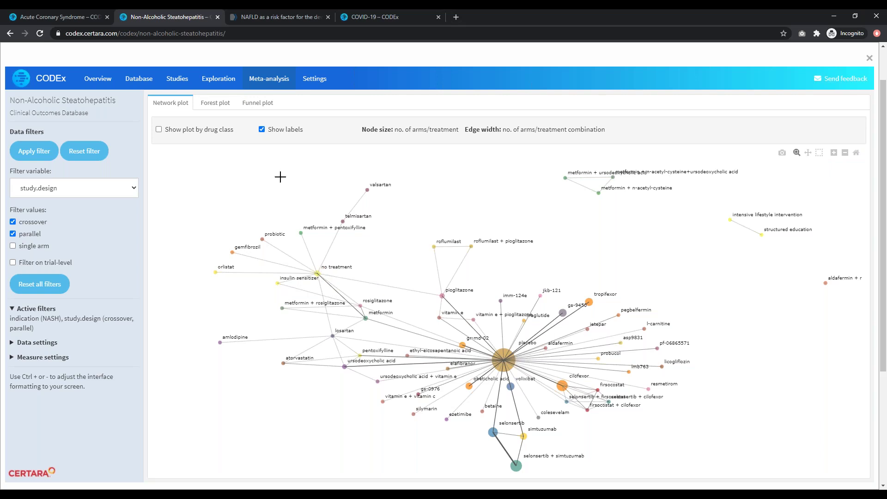
- Display the descriptive forest plot for alt and inspect the treatment and control estimates
{"action": "left_click", "coordinate": [215, 103]}
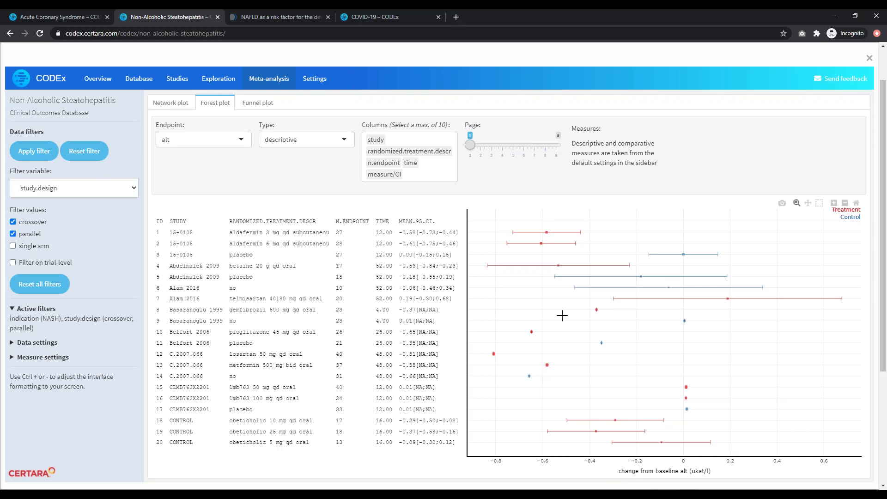
{"action": "mouse_move", "coordinate": [547, 257]}
{"action": "mouse_move", "coordinate": [684, 257]}
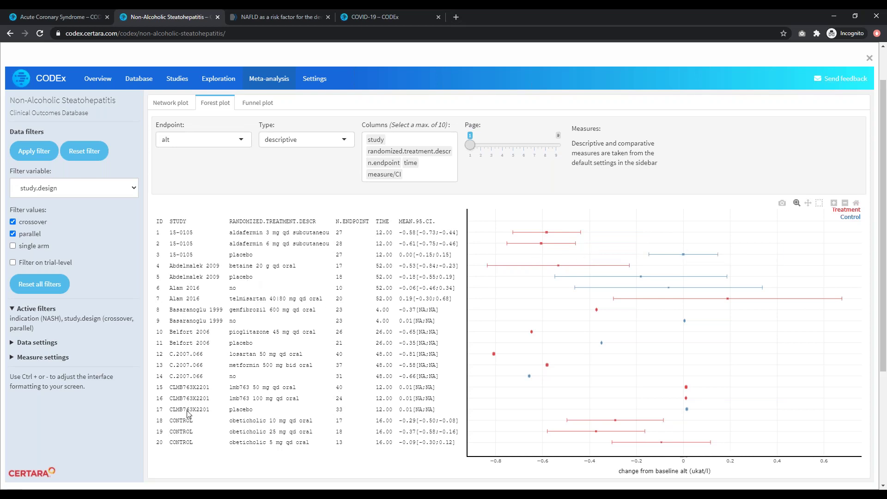
- Set the alt forest plot type to comparative and expand the measure settings to show the default continuous comparison
{"action": "left_click", "coordinate": [305, 145]}
{"action": "left_click", "coordinate": [296, 174]}
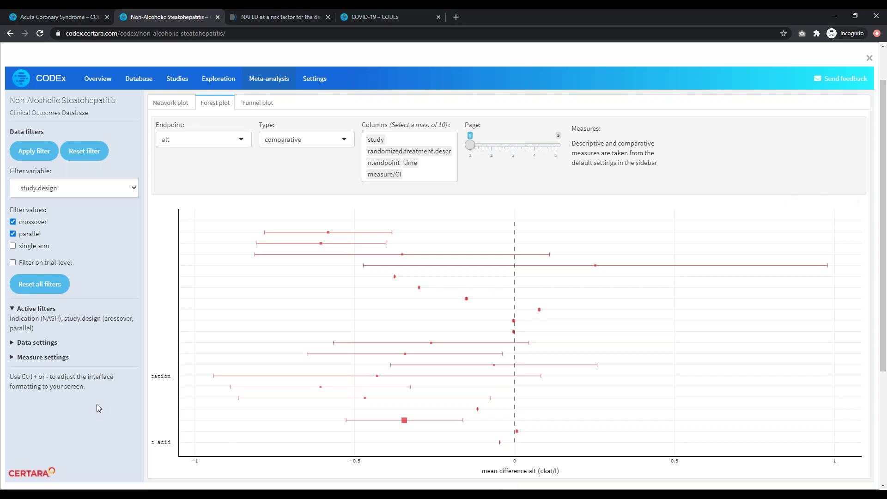
{"action": "left_click", "coordinate": [12, 357]}
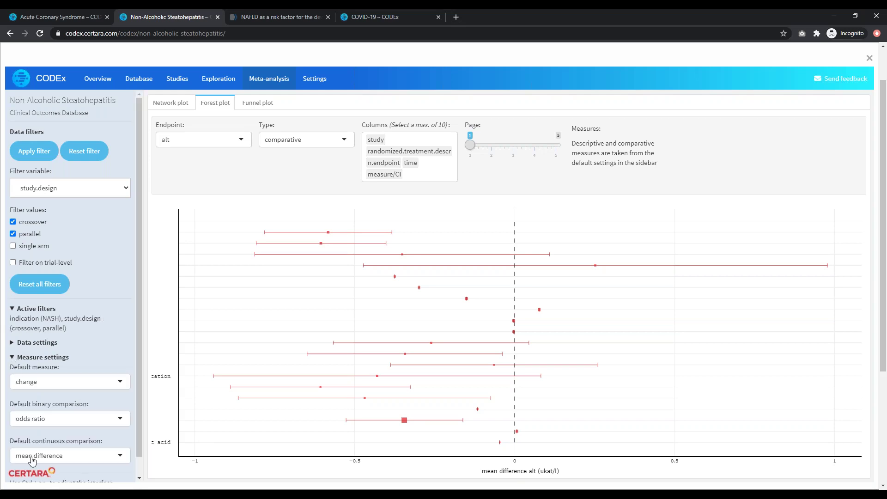
- Show the available options for the default binary comparison in the measure settings, keeping odds ratio
{"action": "scroll", "coordinate": [32, 463], "scroll_direction": "down", "scroll_amount": 1}
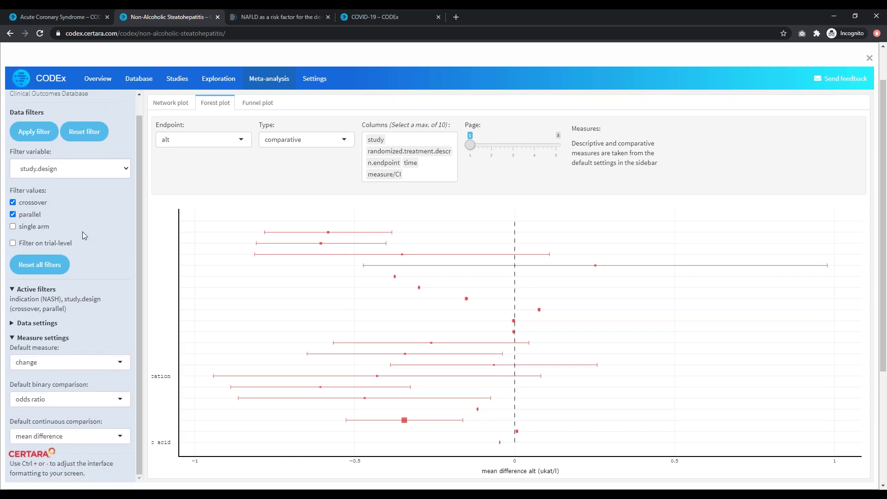
{"action": "left_click", "coordinate": [52, 402]}
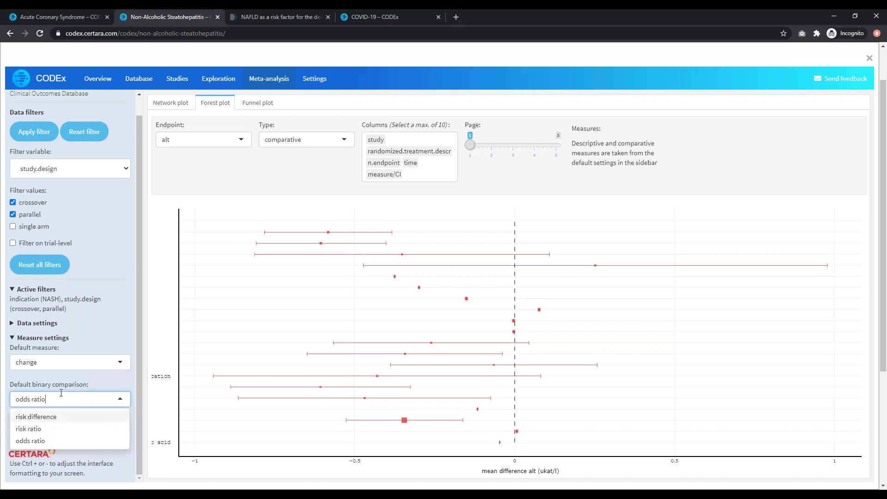
{"action": "left_click", "coordinate": [114, 387]}
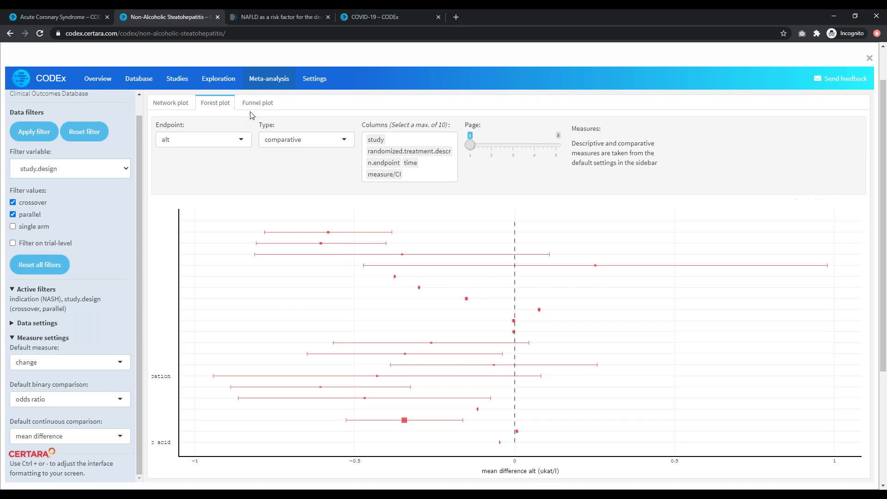
- Switch the comparative forest plot's endpoint to ast and on to triglyceride, and zoom in on the plotted estimates
{"action": "left_click", "coordinate": [236, 139]}
{"action": "left_click", "coordinate": [230, 169]}
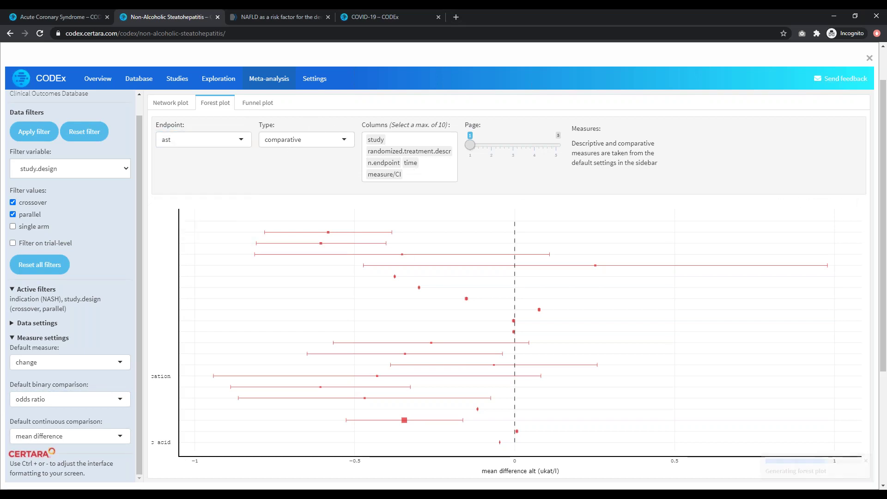
{"action": "left_click", "coordinate": [230, 147]}
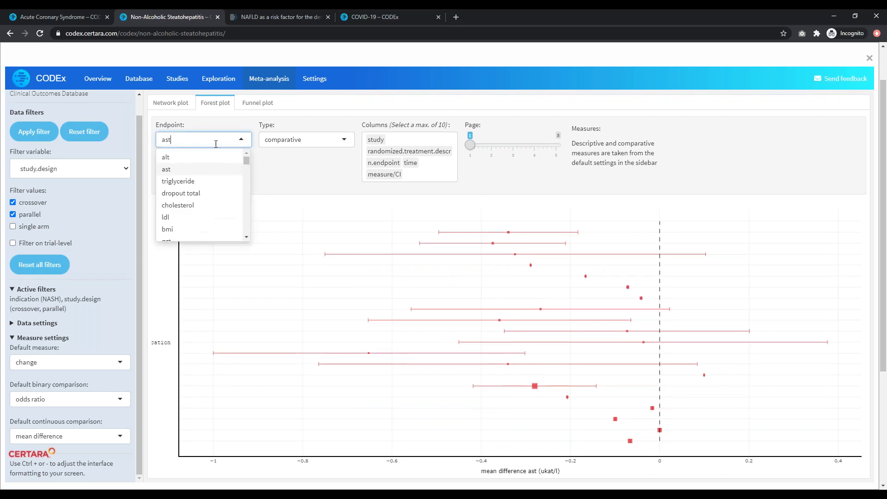
{"action": "left_click", "coordinate": [172, 181]}
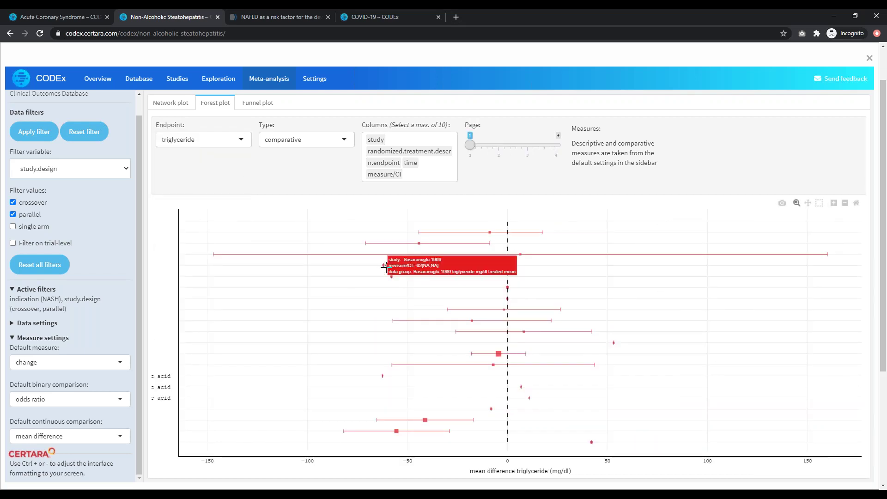
{"action": "left_click_drag", "start_coordinate": [384, 210], "coordinate": [605, 384]}
{"action": "left_click_drag", "start_coordinate": [354, 225], "coordinate": [591, 436]}
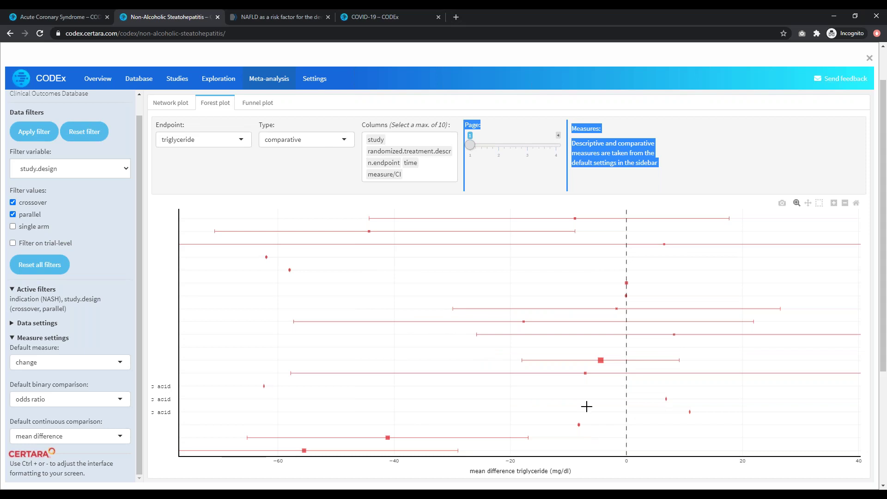
- Remove the time and n.endpoint columns from the comparative triglyceride forest plot
{"action": "left_click", "coordinate": [422, 174]}
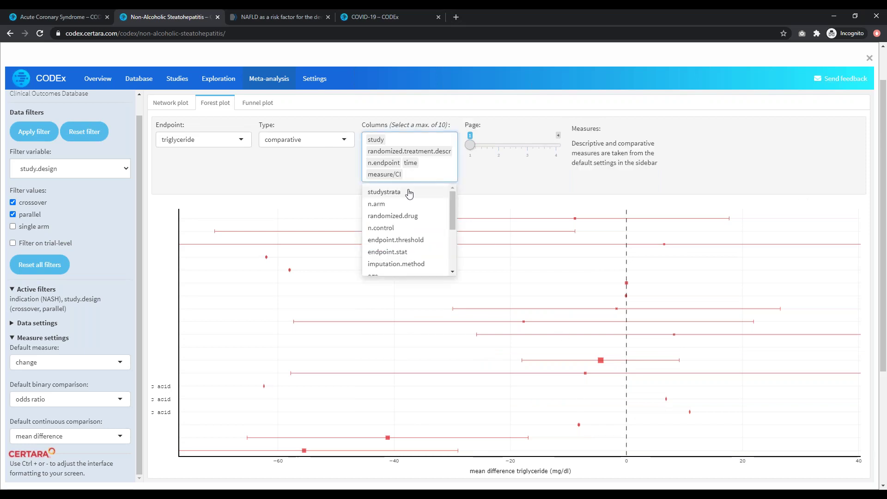
{"action": "key", "text": "ctrl+minus"}
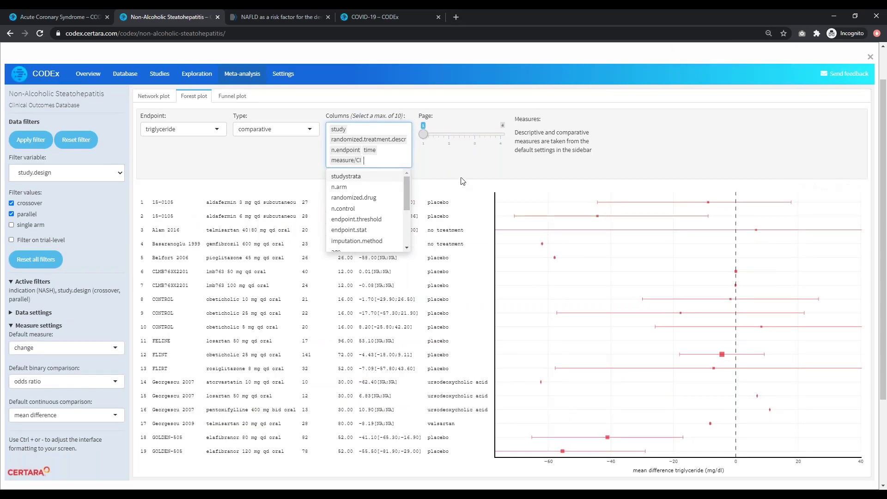
{"action": "left_click", "coordinate": [370, 151]}
{"action": "key", "text": "BackSpace"}
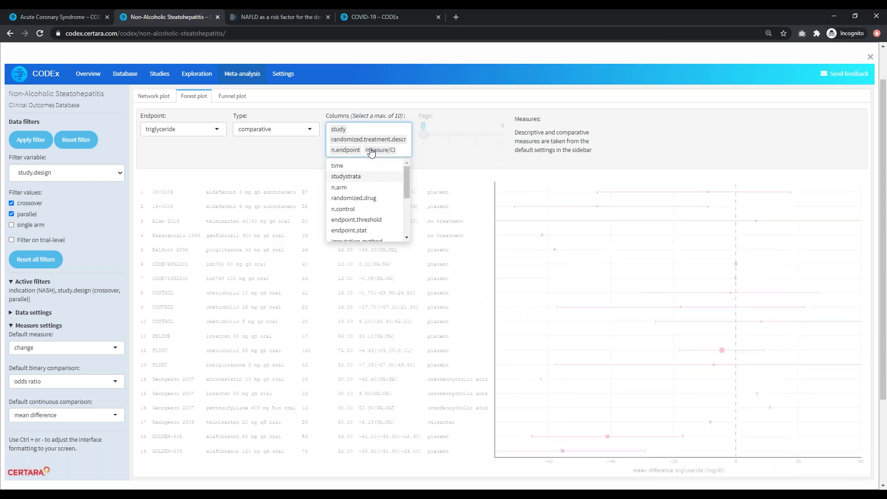
{"action": "left_click", "coordinate": [352, 154]}
{"action": "key", "text": "BackSpace"}
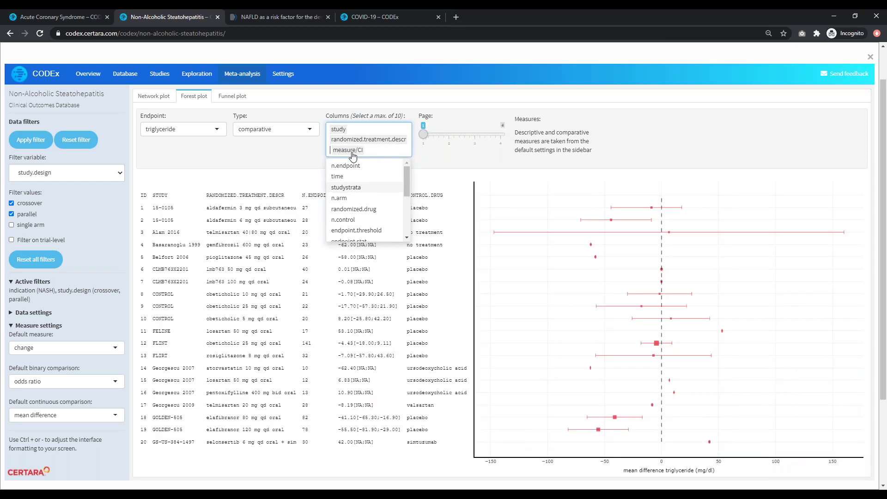
{"action": "left_click", "coordinate": [449, 165]}
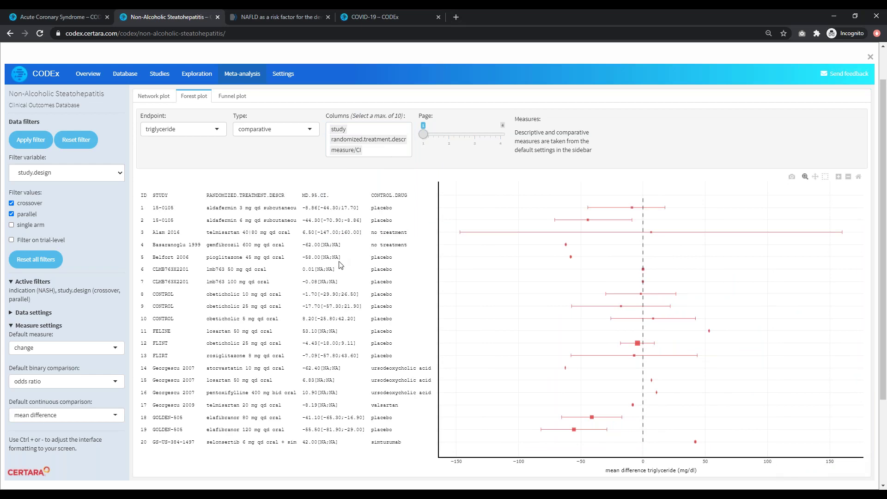
- Display the meta-analysis funnel plot for alt
{"action": "left_click", "coordinate": [229, 97]}
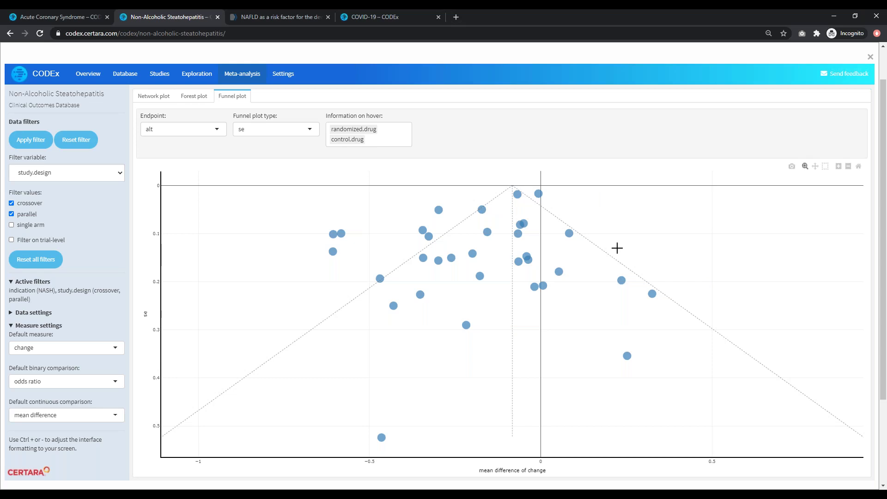
{"action": "mouse_move", "coordinate": [515, 269]}
- Open the settings page, skim the CODEx User Manual, and return to its cover page near the download options
{"action": "left_click", "coordinate": [283, 76]}
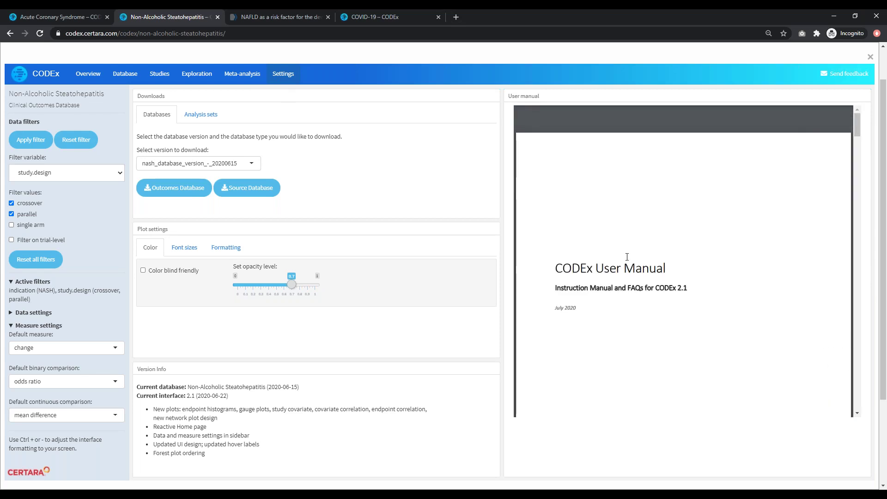
{"action": "scroll", "coordinate": [627, 257], "scroll_direction": "down", "scroll_amount": 5}
{"action": "scroll", "coordinate": [627, 257], "scroll_direction": "down", "scroll_amount": 10}
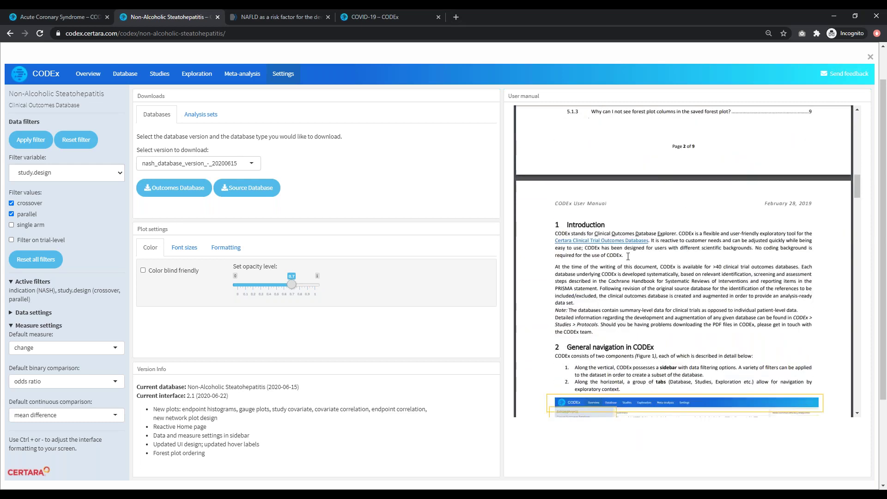
{"action": "scroll", "coordinate": [628, 257], "scroll_direction": "down", "scroll_amount": 2}
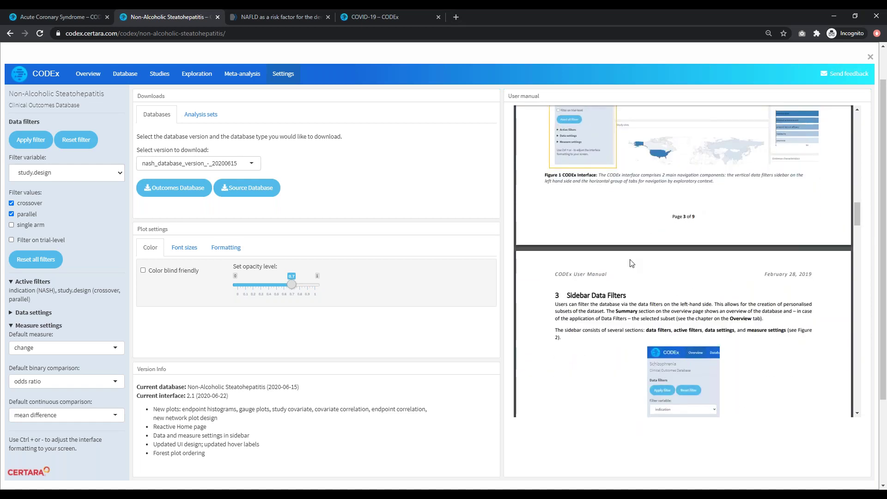
{"action": "scroll", "coordinate": [631, 263], "scroll_direction": "up", "scroll_amount": 15}
{"action": "scroll", "coordinate": [632, 263], "scroll_direction": "up", "scroll_amount": 9}
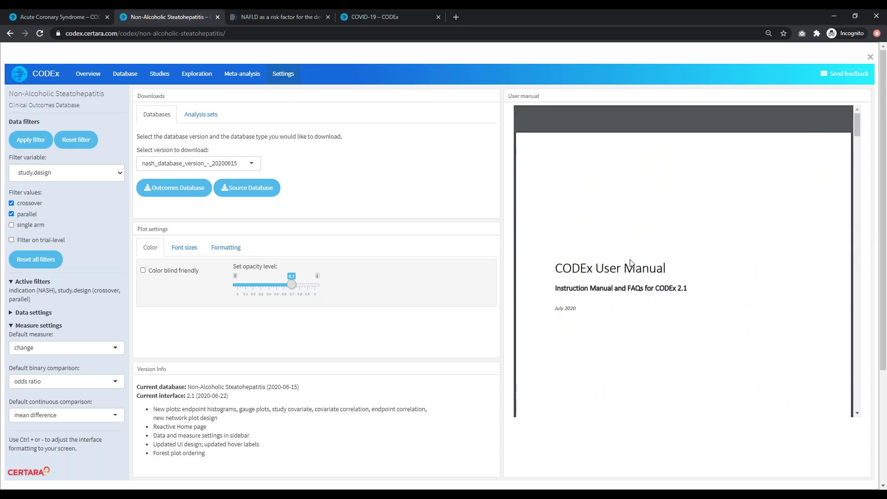
{"action": "left_click", "coordinate": [259, 189]}
- Try the color blind friendly option, checking its effect on the ast time course plots, and turn the option back off
{"action": "left_click", "coordinate": [194, 75]}
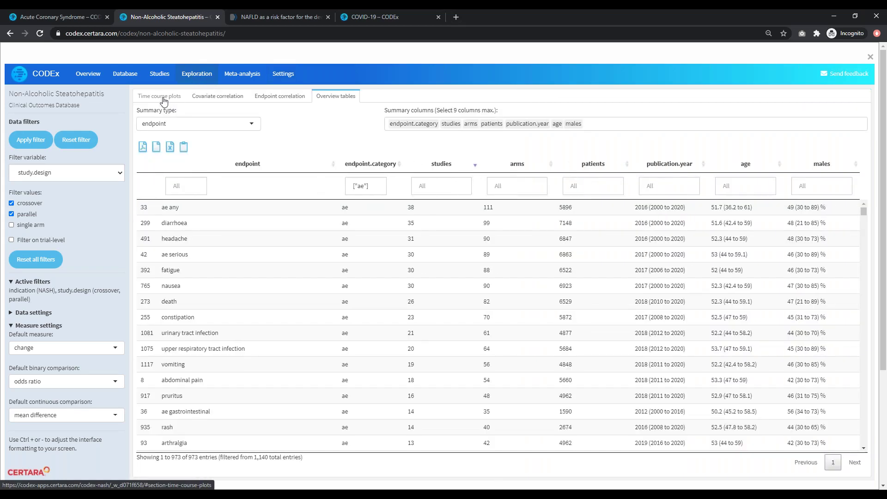
{"action": "left_click", "coordinate": [160, 97]}
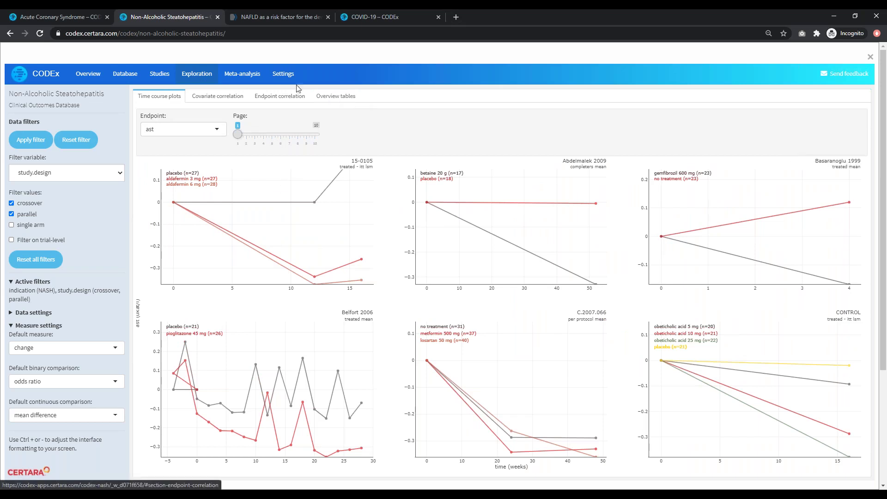
{"action": "left_click", "coordinate": [283, 74]}
{"action": "left_click", "coordinate": [144, 270]}
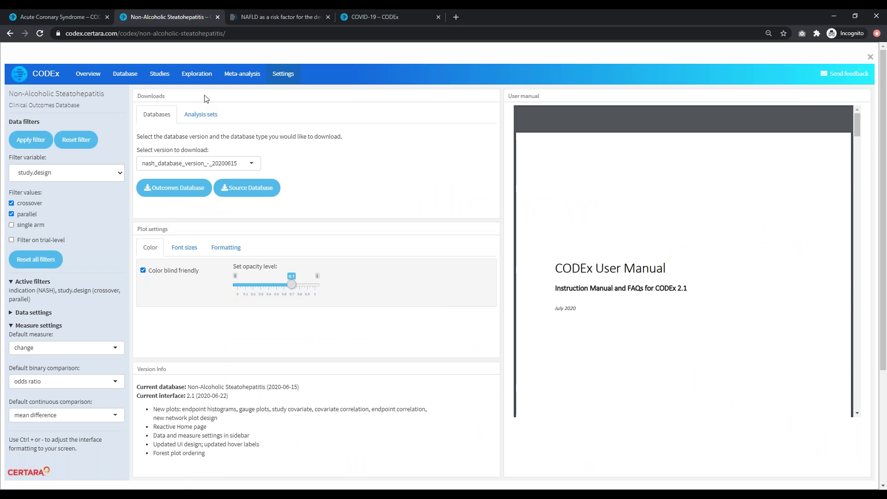
{"action": "left_click", "coordinate": [194, 75]}
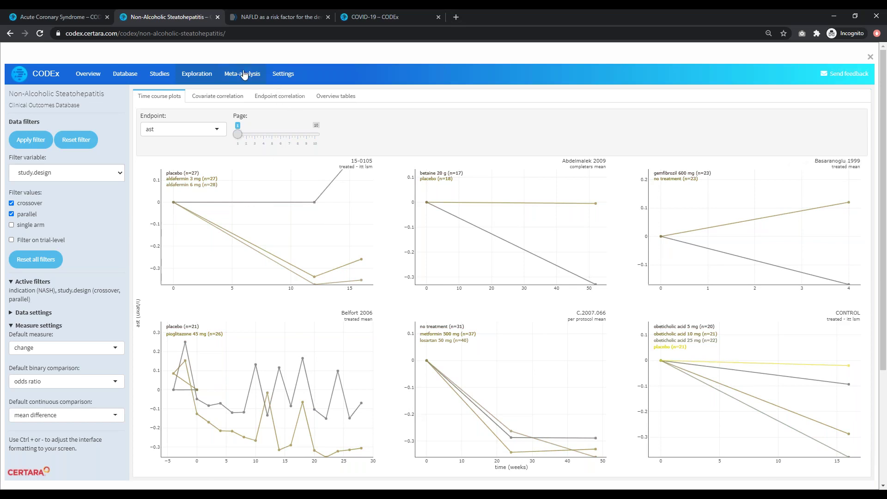
{"action": "left_click", "coordinate": [281, 73]}
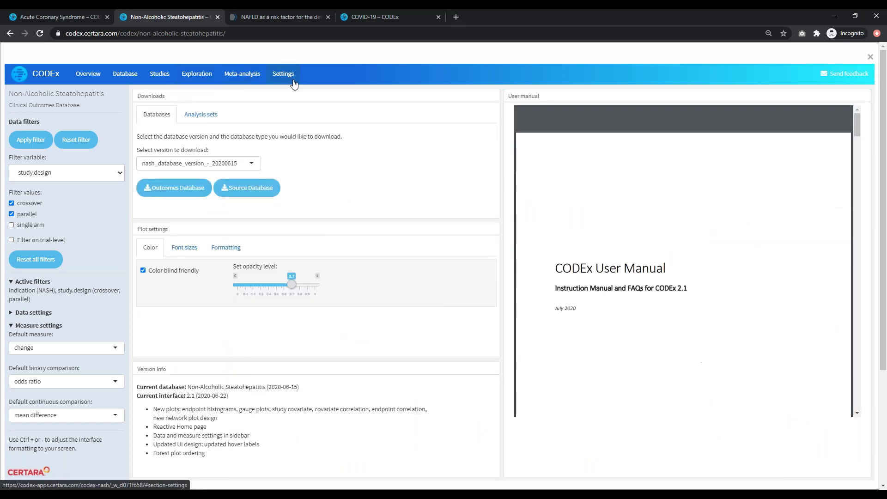
{"action": "left_click", "coordinate": [143, 270]}
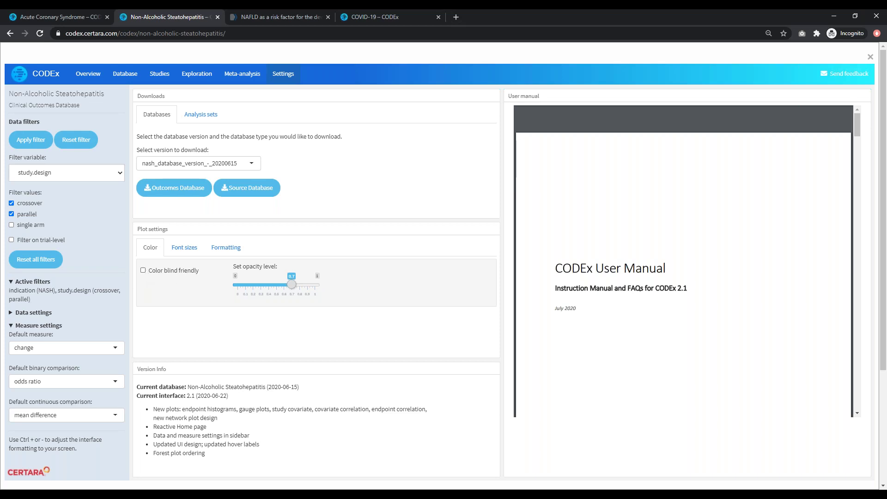
- Look through the plot font sizes and formatting, set the time course plot panels to 2, and view the ast plots
{"action": "left_click", "coordinate": [184, 253]}
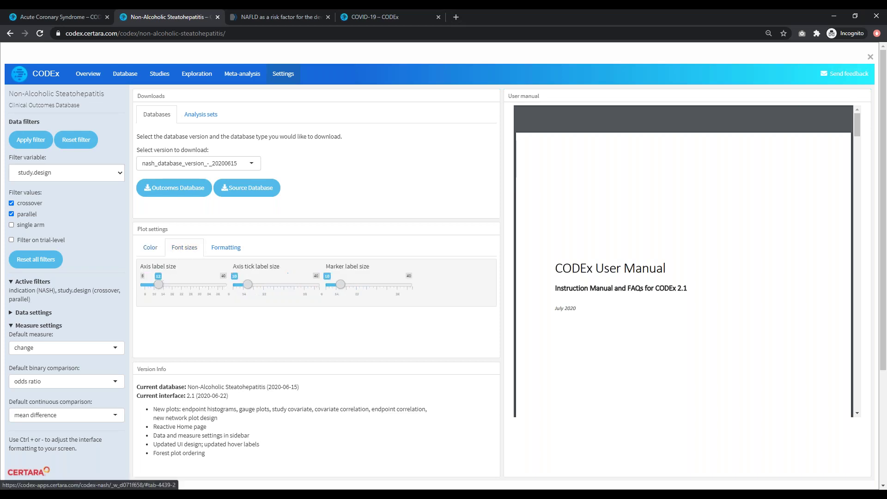
{"action": "left_click", "coordinate": [227, 251]}
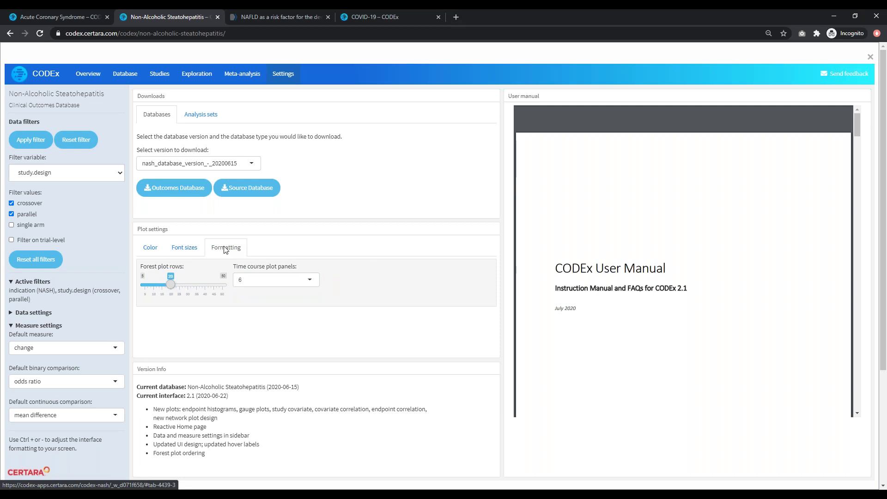
{"action": "left_click", "coordinate": [304, 282]}
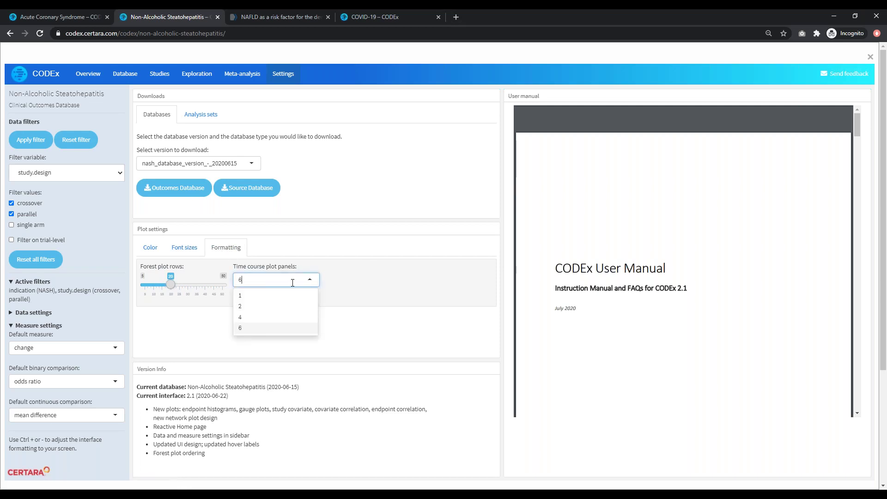
{"action": "left_click", "coordinate": [248, 307]}
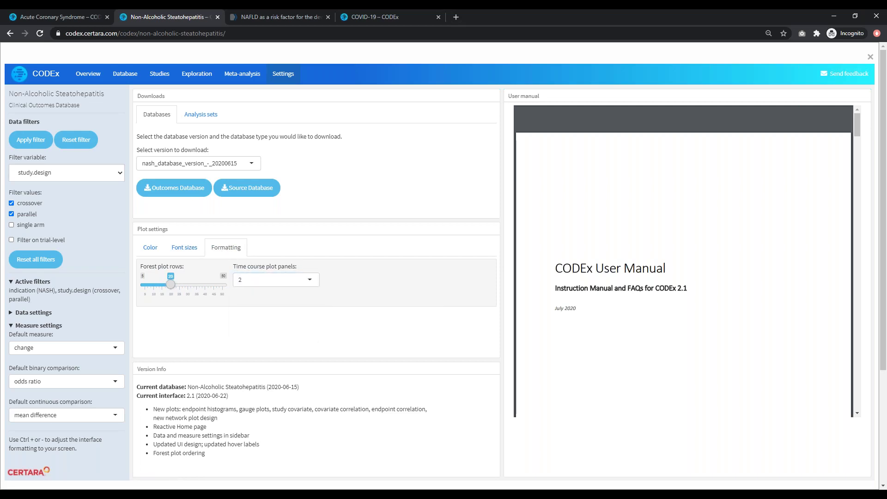
{"action": "left_click", "coordinate": [198, 76]}
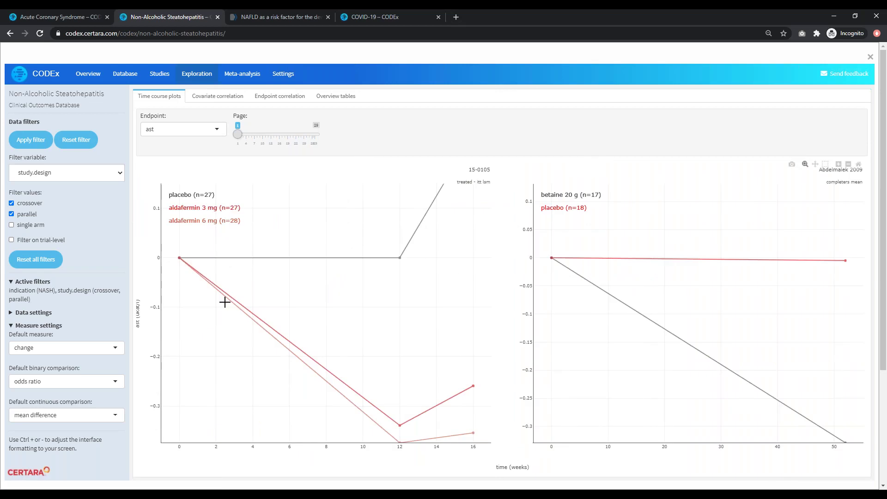
- Set the number of time course plot panels back to 6 in the plot settings
{"action": "left_click", "coordinate": [283, 76]}
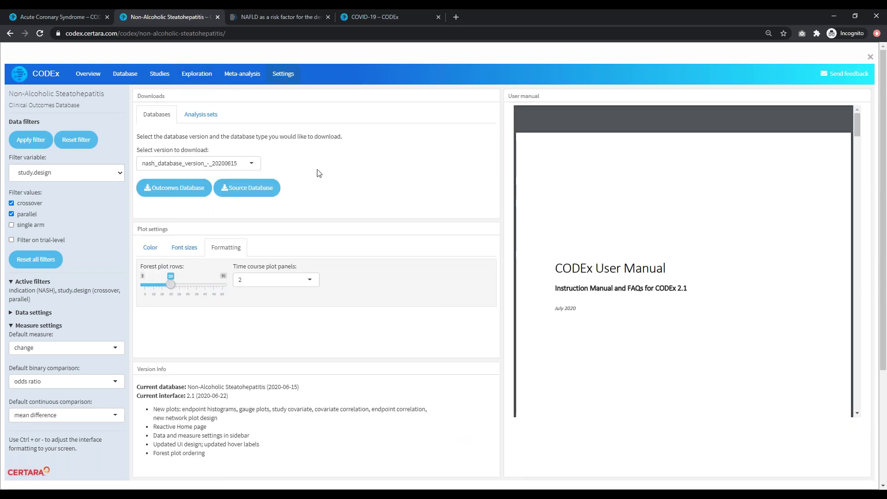
{"action": "left_click", "coordinate": [283, 280]}
{"action": "left_click", "coordinate": [262, 328]}
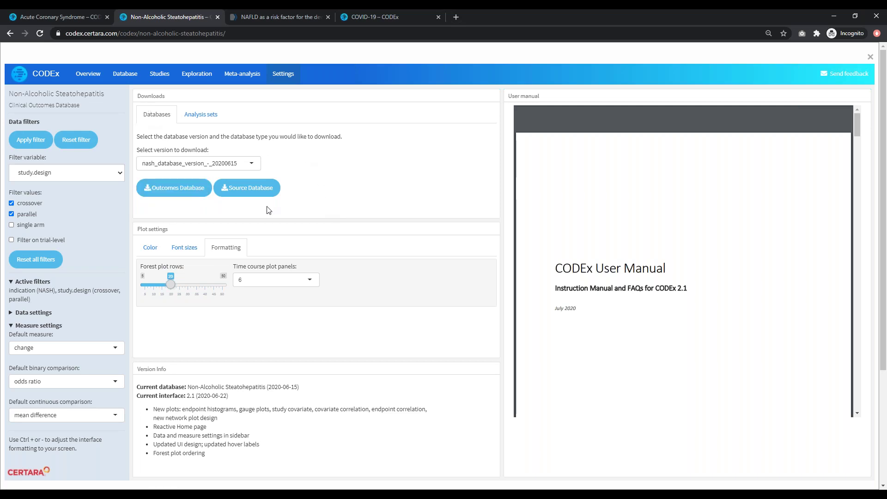
- Review the downloadable database versions, pick nash_database_version_-_20200518, and reselect nash_database_version_-_20200615
{"action": "left_click", "coordinate": [251, 165]}
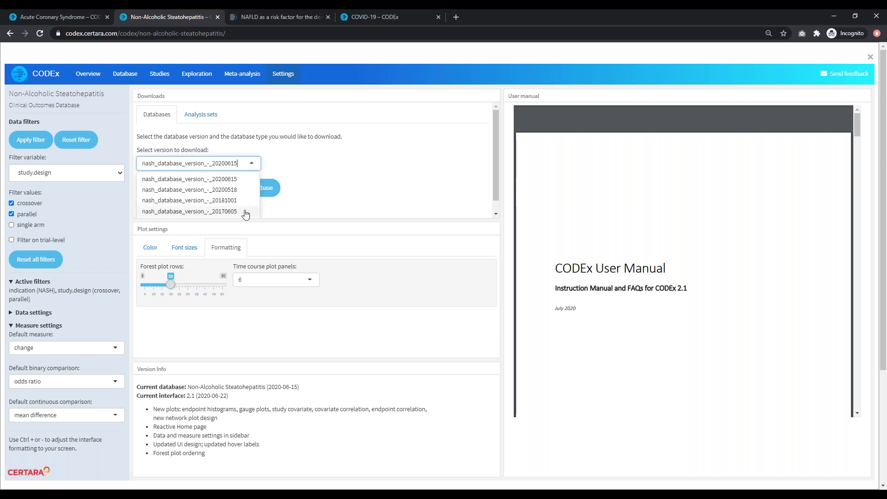
{"action": "left_click", "coordinate": [277, 166]}
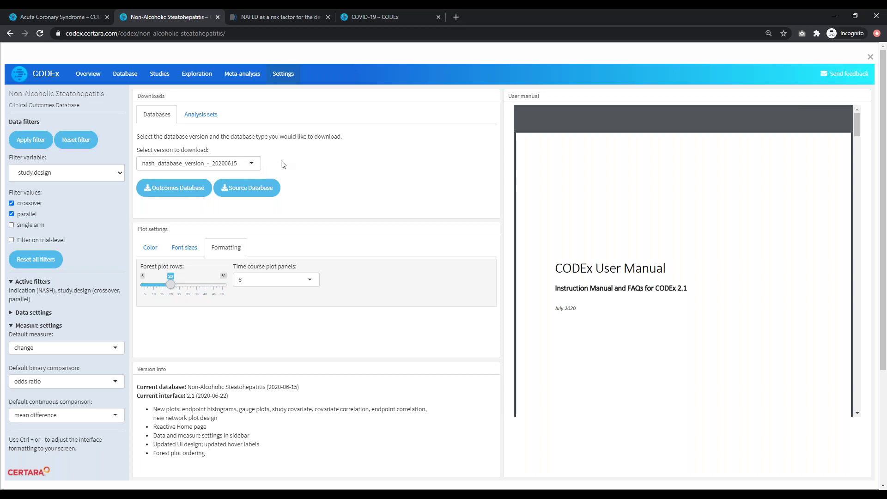
{"action": "left_click", "coordinate": [252, 165]}
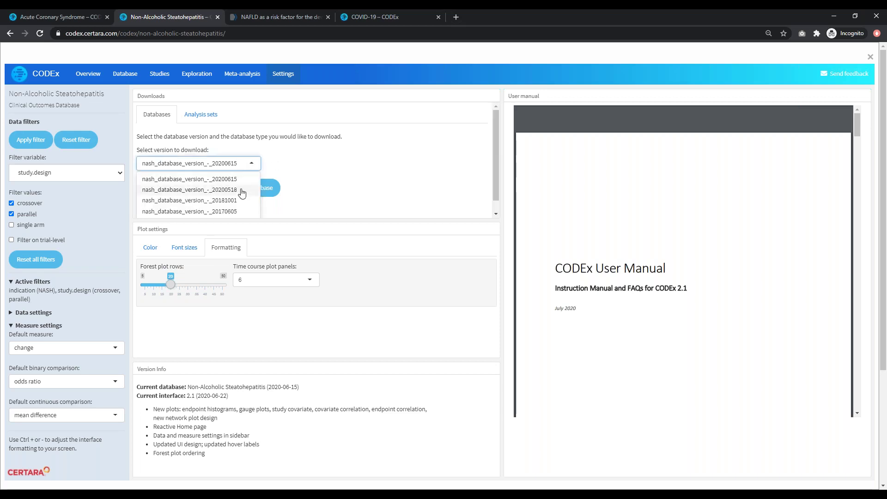
{"action": "left_click", "coordinate": [243, 190]}
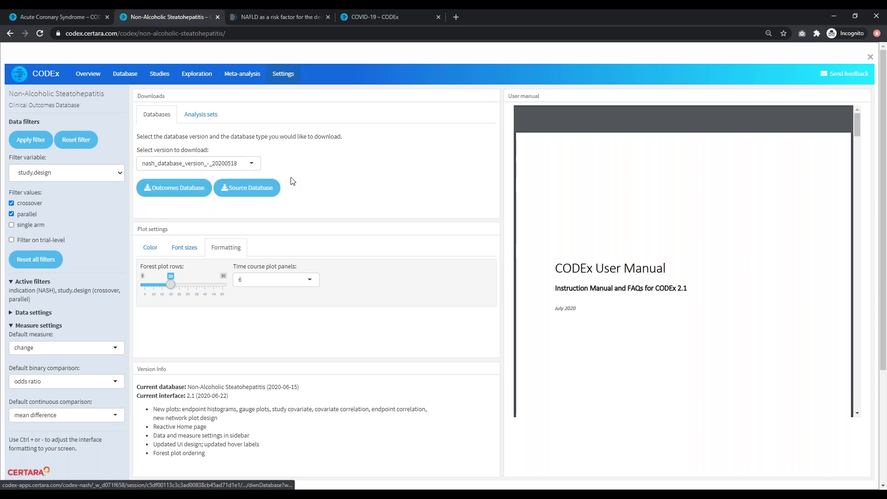
{"action": "left_click", "coordinate": [251, 165]}
{"action": "left_click", "coordinate": [237, 178]}
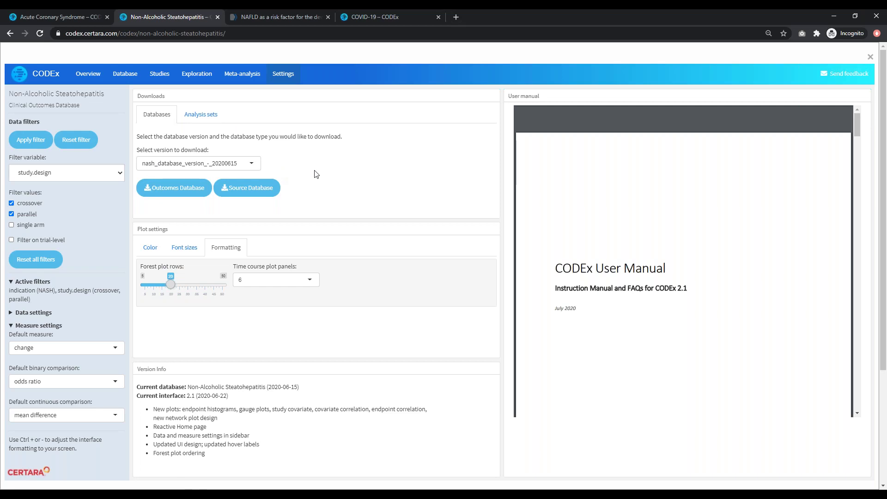
- Check the analysis set download options, start the nash_database_version_-_20200615 CSV download, and return to the analysis set options
{"action": "left_click", "coordinate": [206, 116]}
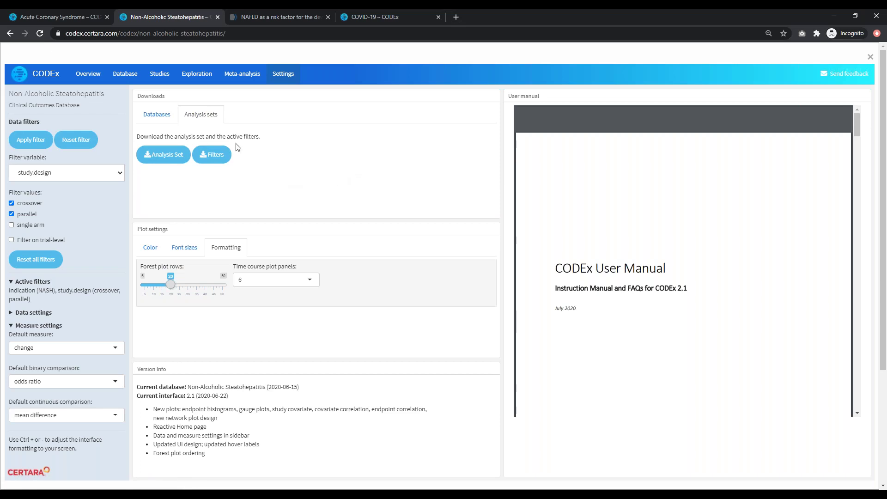
{"action": "left_click", "coordinate": [169, 119]}
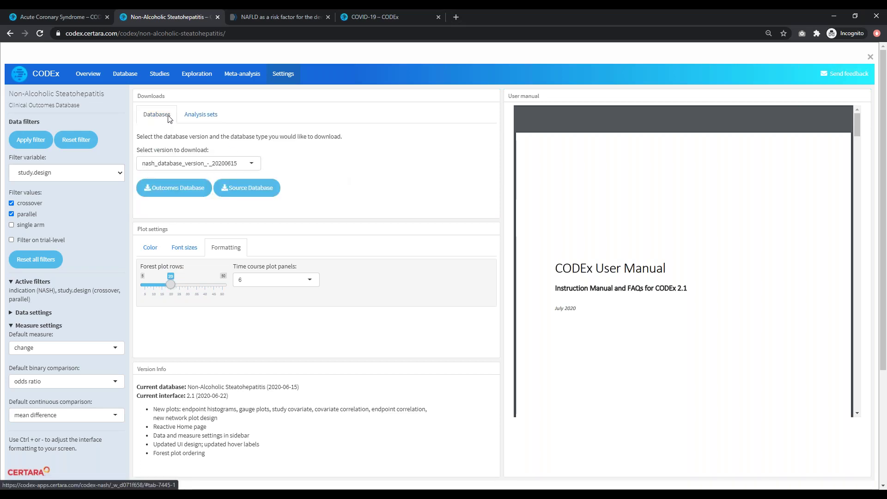
{"action": "left_click", "coordinate": [199, 115]}
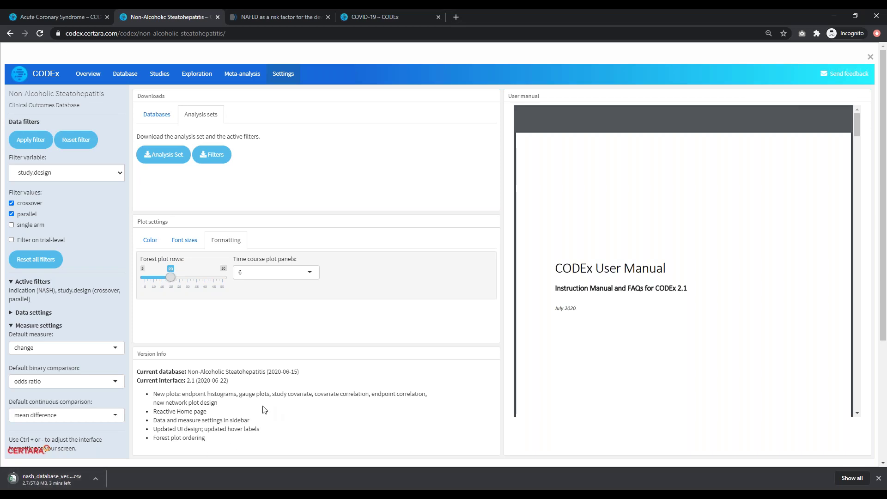
- Pause the running NASH database CSV download and dismiss the browser's download bar
{"action": "right_click", "coordinate": [81, 479]}
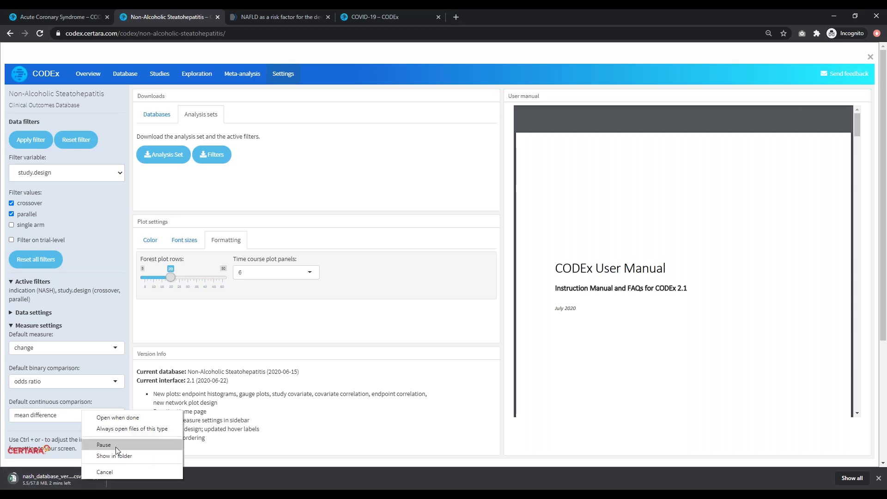
{"action": "left_click", "coordinate": [111, 445]}
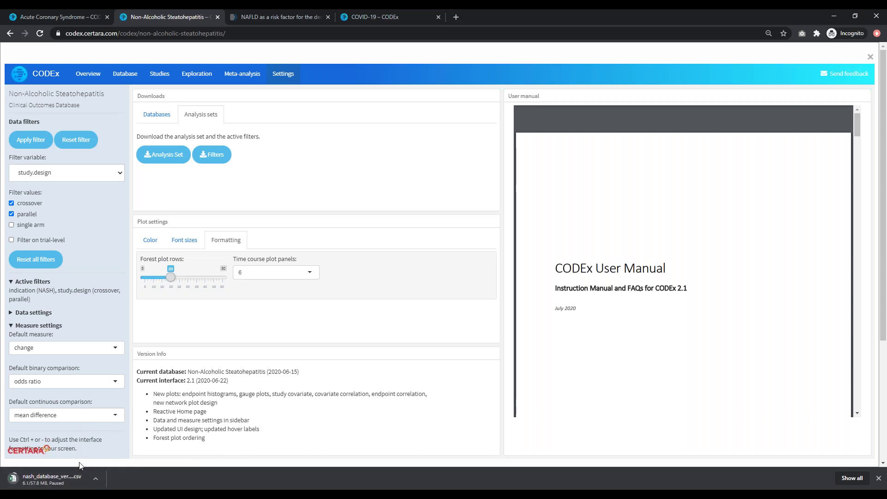
{"action": "left_click", "coordinate": [879, 479]}
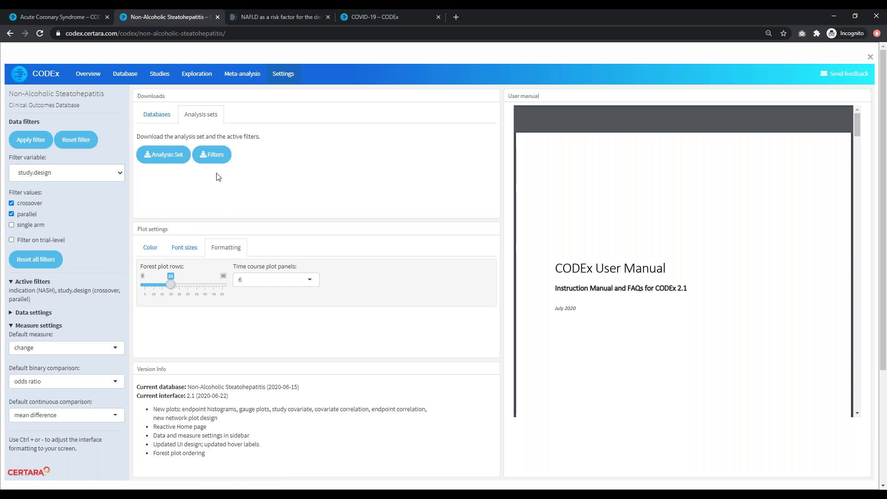
- Return NASH to its overview and switch to the COVID-19 database to view its pair-wise and network meta-analyses of hospitalization
{"action": "left_click", "coordinate": [88, 83]}
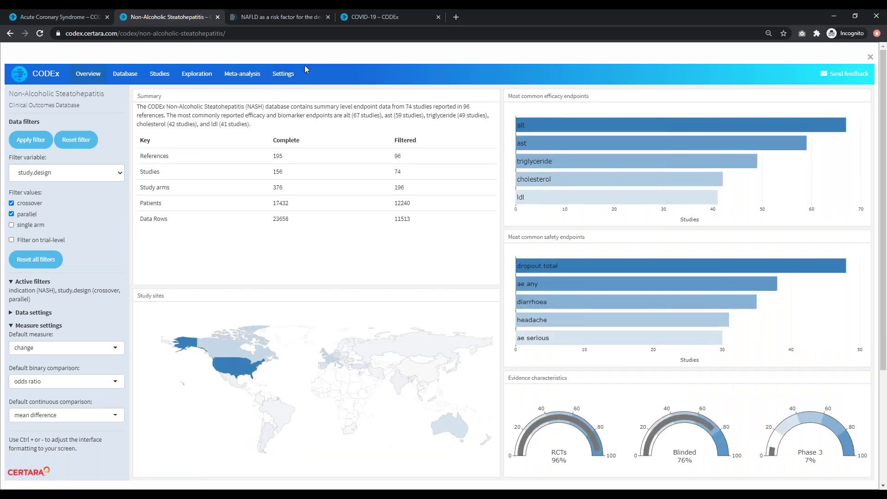
{"action": "left_click", "coordinate": [371, 17]}
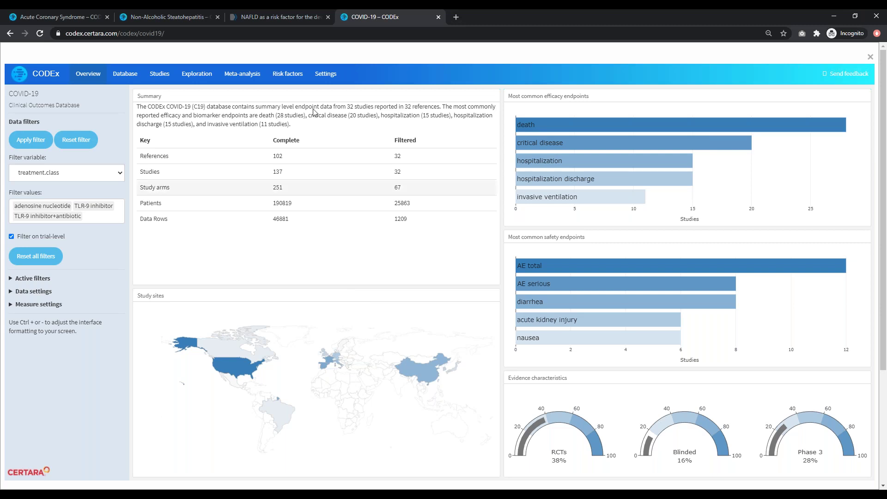
{"action": "left_click", "coordinate": [247, 79]}
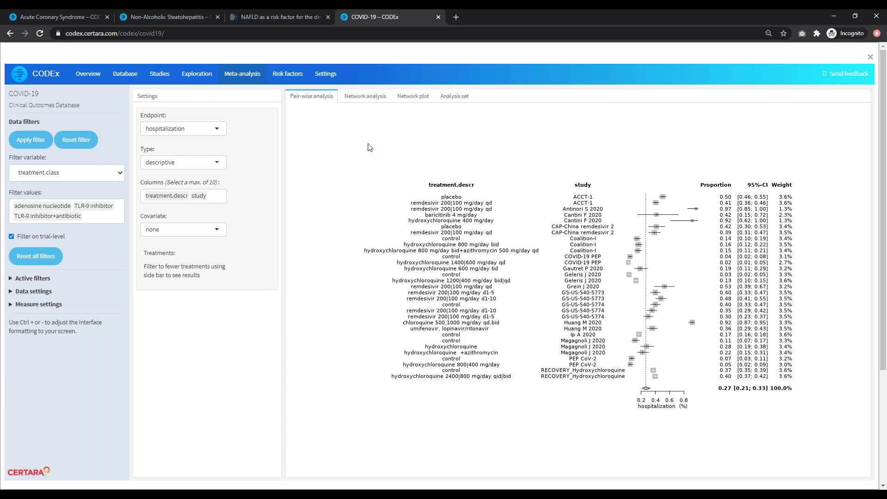
{"action": "left_click", "coordinate": [364, 97]}
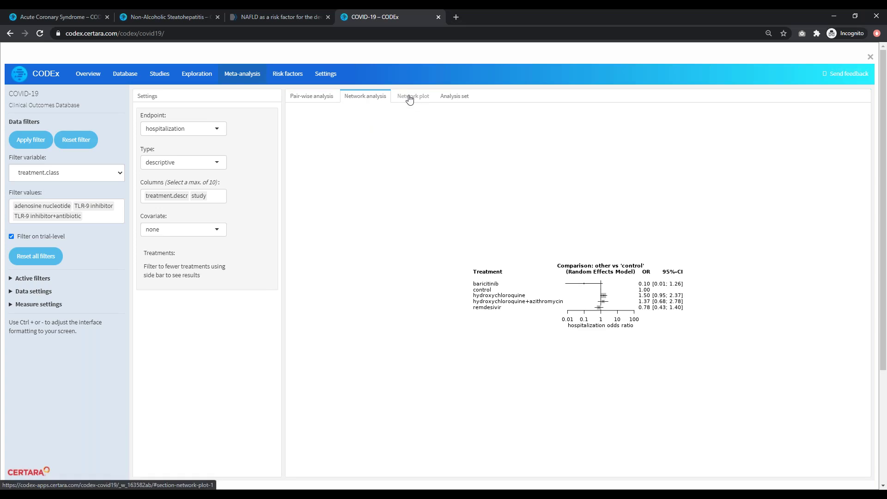
- Plot the COVID-19 risk factors for death, trying BMI and choosing biomarker, with the descriptive plot type
{"action": "left_click", "coordinate": [288, 79]}
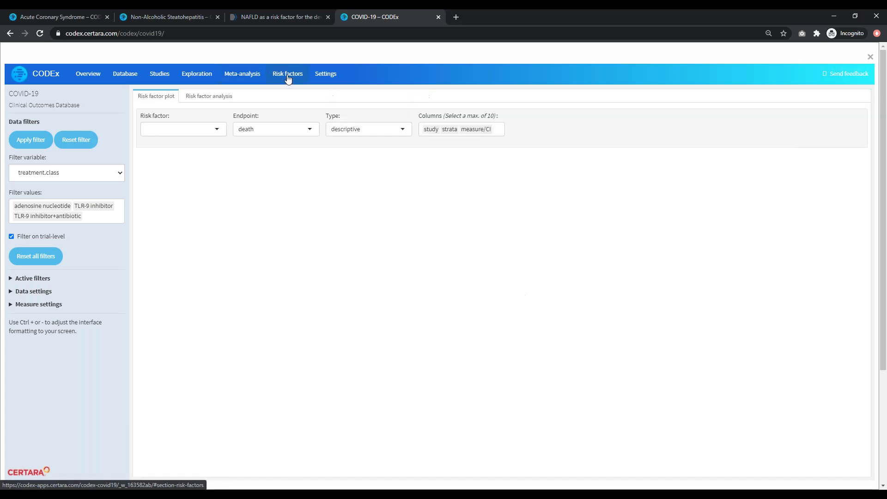
{"action": "left_click", "coordinate": [218, 133]}
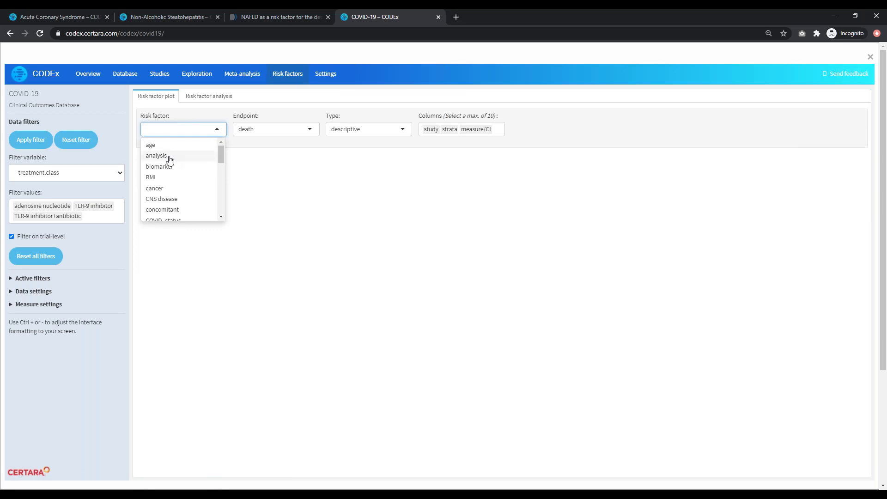
{"action": "left_click", "coordinate": [167, 177]}
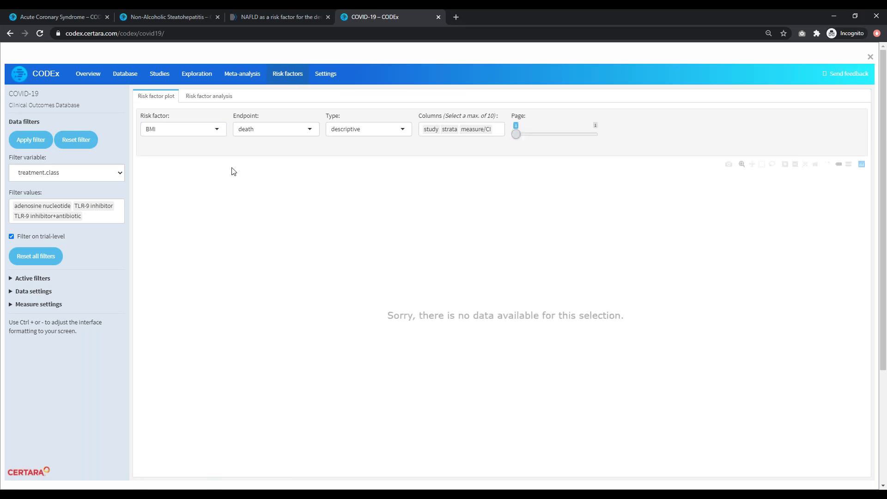
{"action": "left_click", "coordinate": [207, 134]}
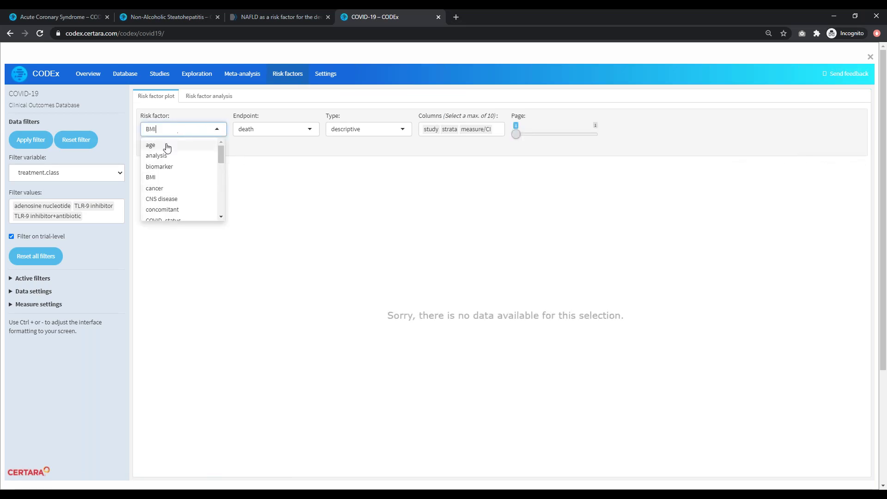
{"action": "left_click", "coordinate": [168, 167]}
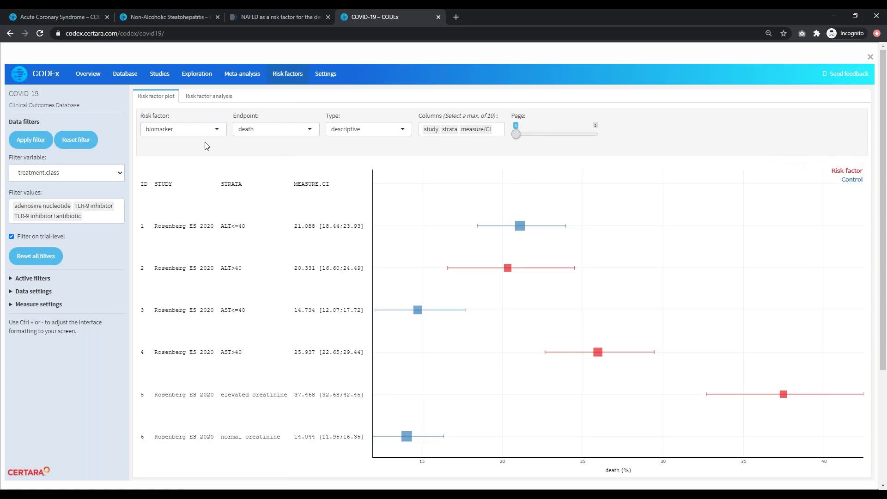
{"action": "left_click", "coordinate": [348, 131]}
{"action": "left_click", "coordinate": [347, 145]}
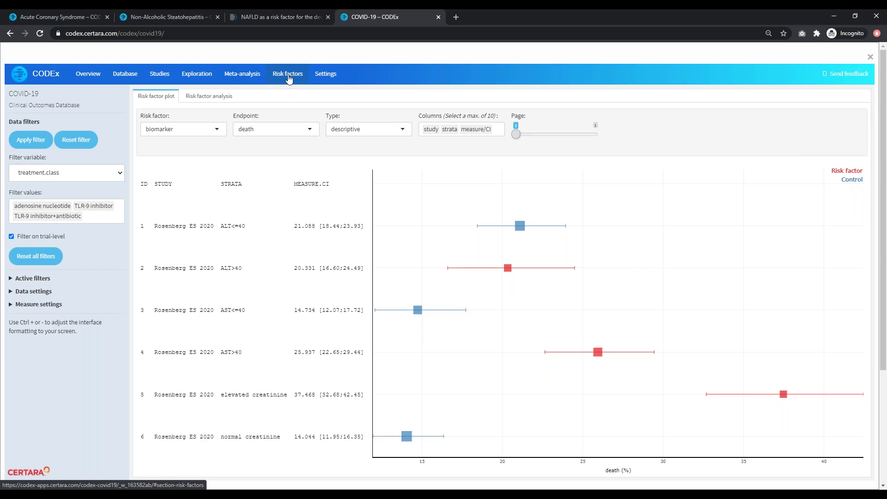
- Revisit the COVID-19 network meta-analysis and compare it with the NASH database's alt funnel plot
{"action": "left_click", "coordinate": [235, 79]}
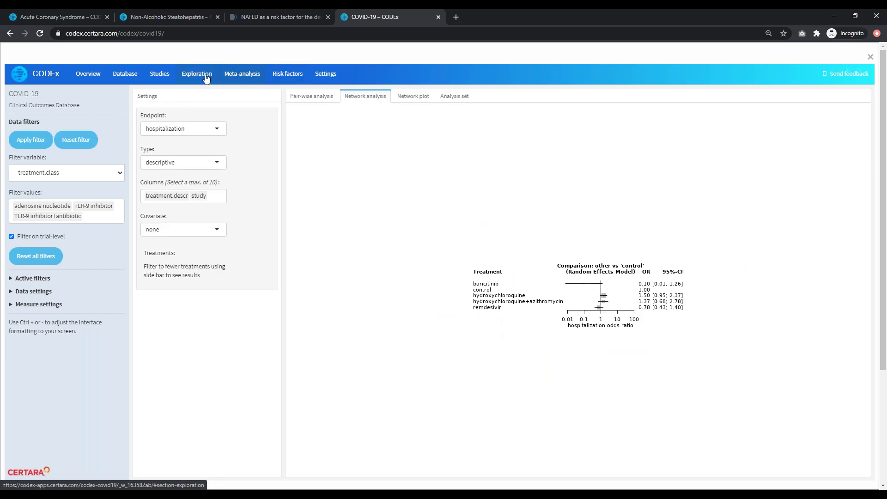
{"action": "left_click", "coordinate": [190, 16]}
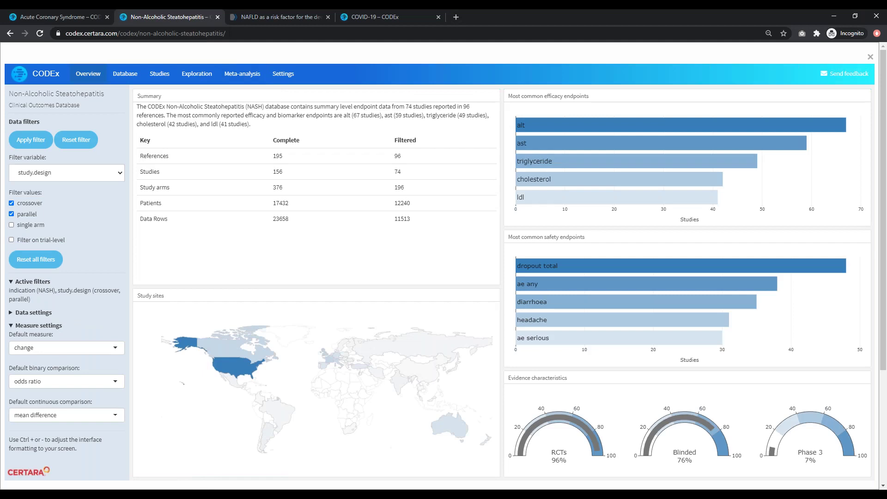
{"action": "left_click", "coordinate": [243, 76]}
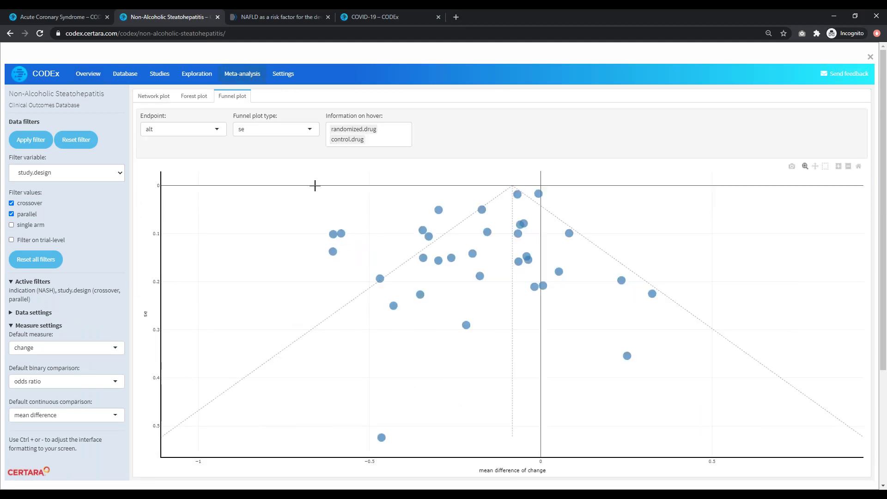
- Close the NASH database, open the CODEx library page, and look through its gallery of disease databases
{"action": "left_click", "coordinate": [871, 58]}
{"action": "left_click", "coordinate": [496, 81]}
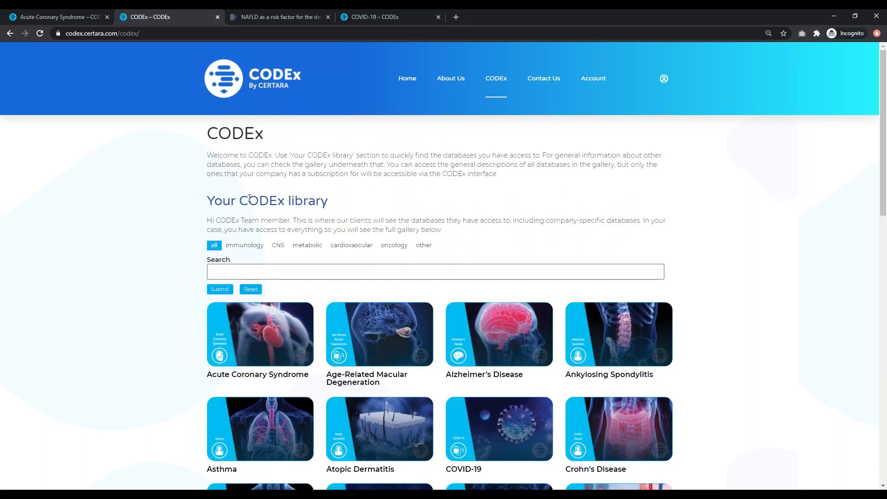
{"action": "scroll", "coordinate": [348, 299], "scroll_direction": "down", "scroll_amount": 18}
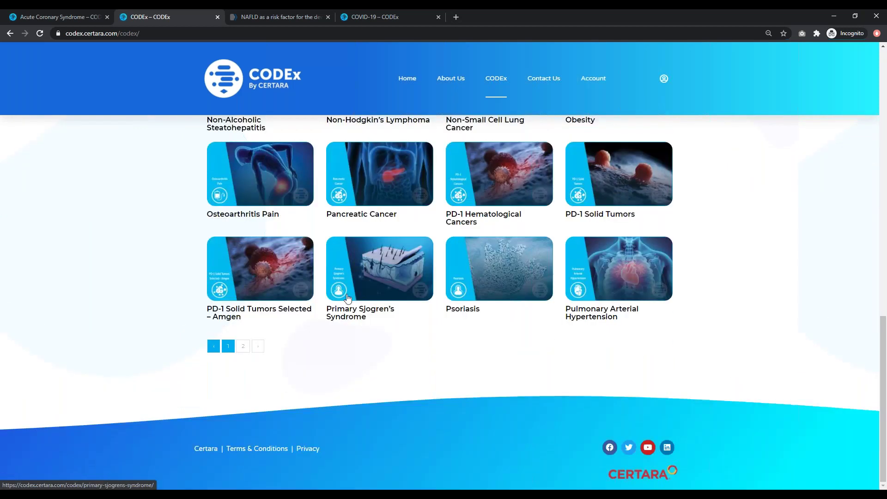
{"action": "scroll", "coordinate": [262, 304], "scroll_direction": "up", "scroll_amount": 18}
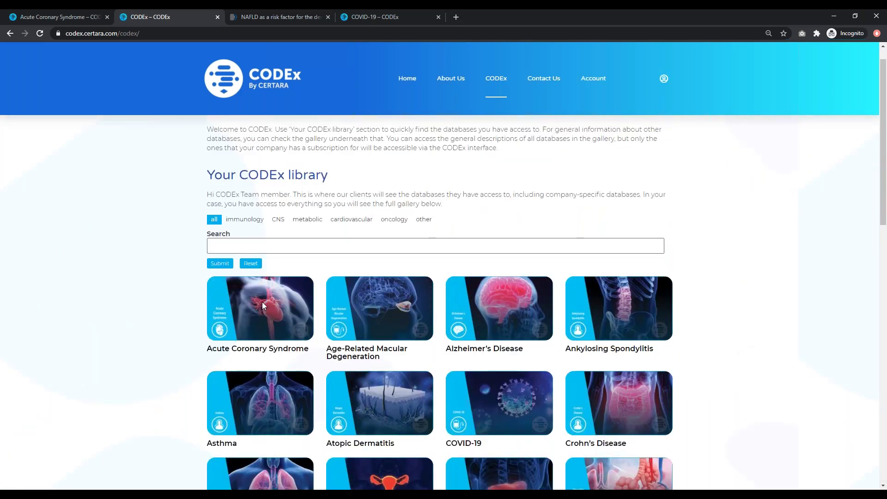
{"action": "scroll", "coordinate": [262, 305], "scroll_direction": "up", "scroll_amount": 1}
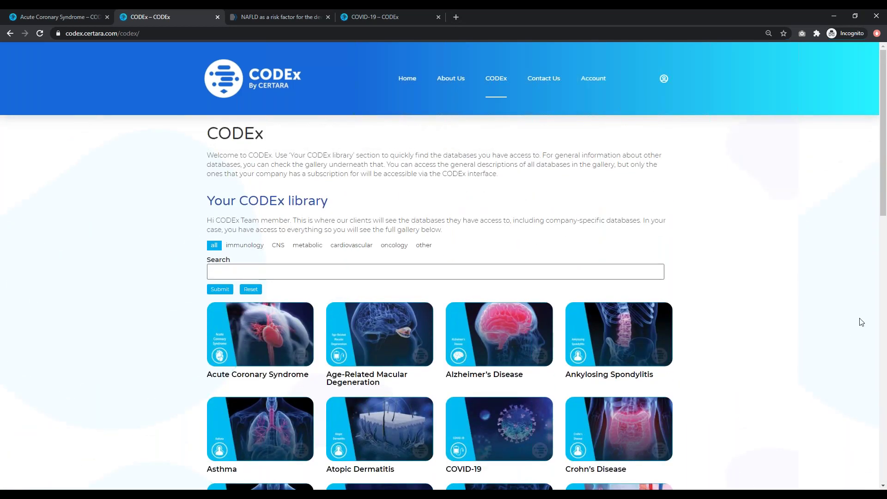